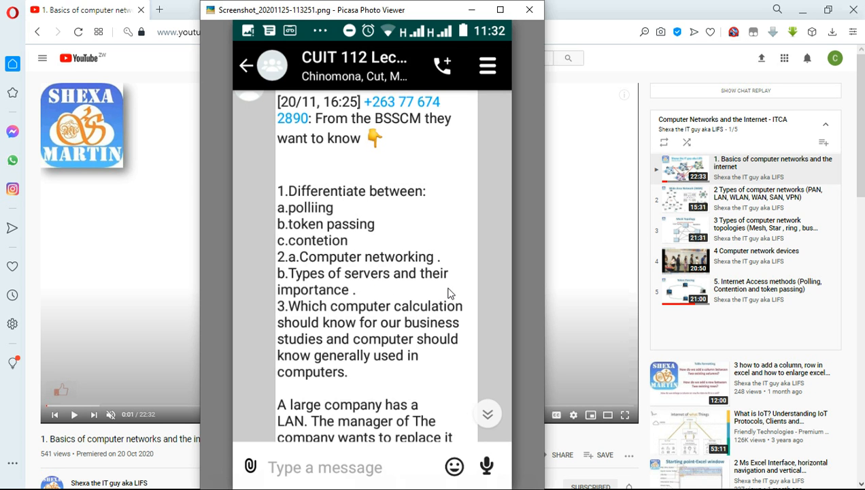
# Read the student questions in the two chat screenshots and put the photo viewer away.
pyautogui.scroll(-3, 449, 287)
pyautogui.scroll(2, 448, 288)
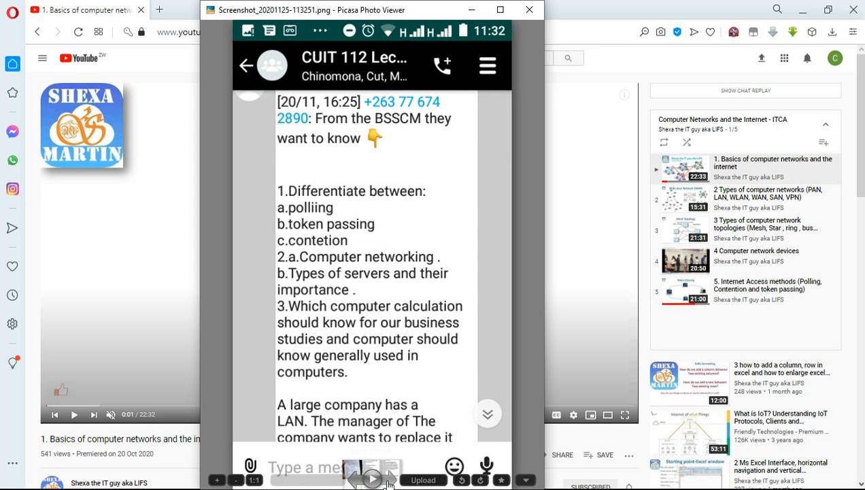
pyautogui.click(389, 480)
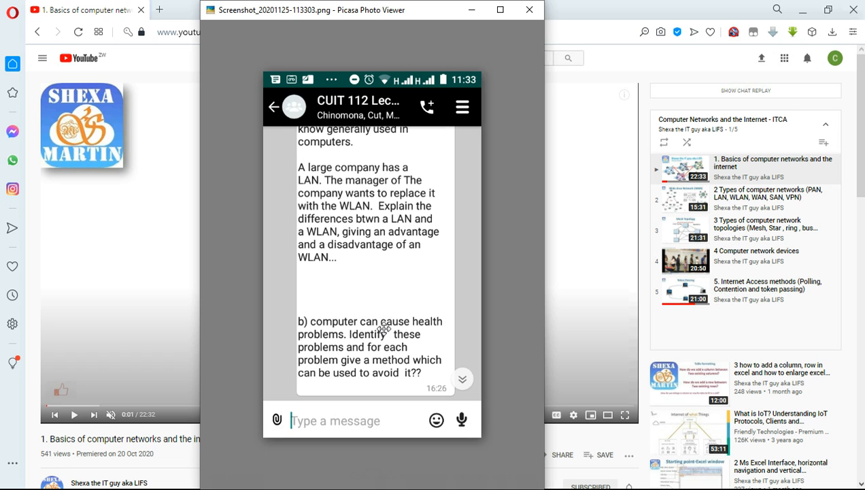
pyautogui.click(468, 13)
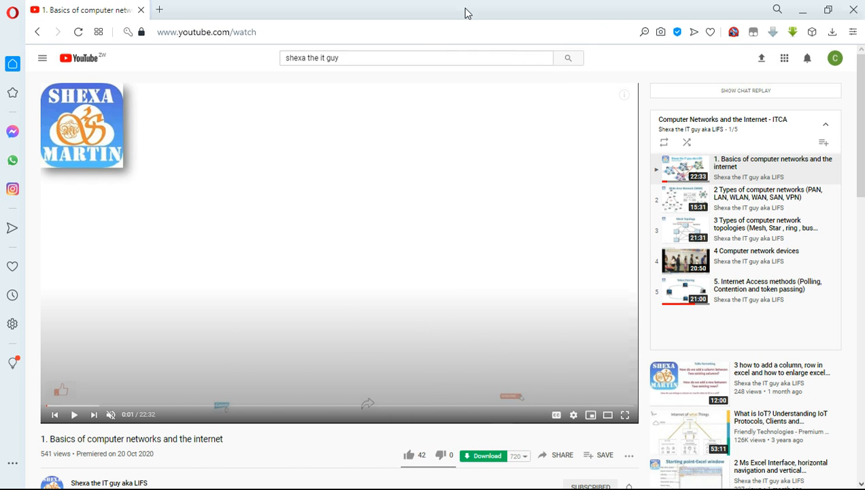
# Switch the YouTube account to the Shexa the IT guy aka LIFS channel and pause the video.
pyautogui.click(836, 59)
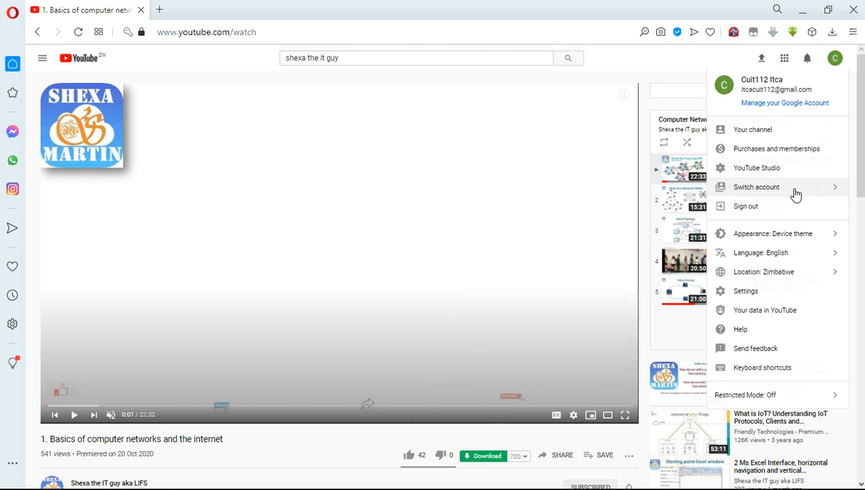
pyautogui.click(796, 195)
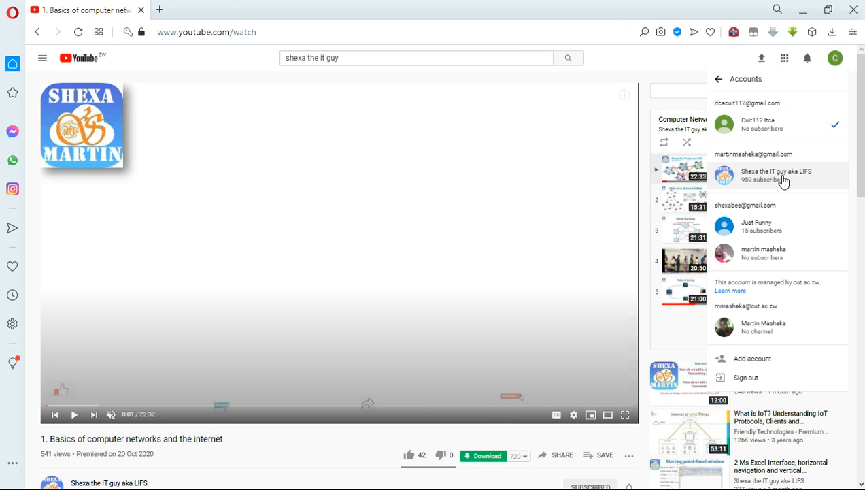
pyautogui.click(785, 183)
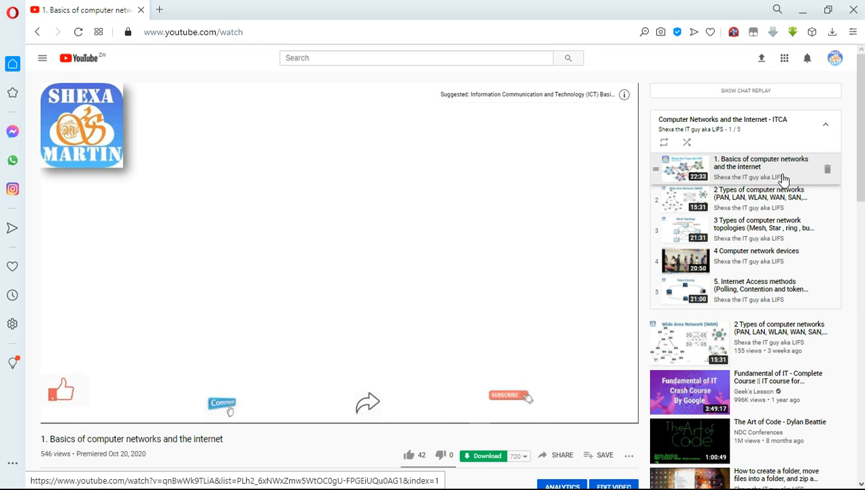
pyautogui.click(442, 292)
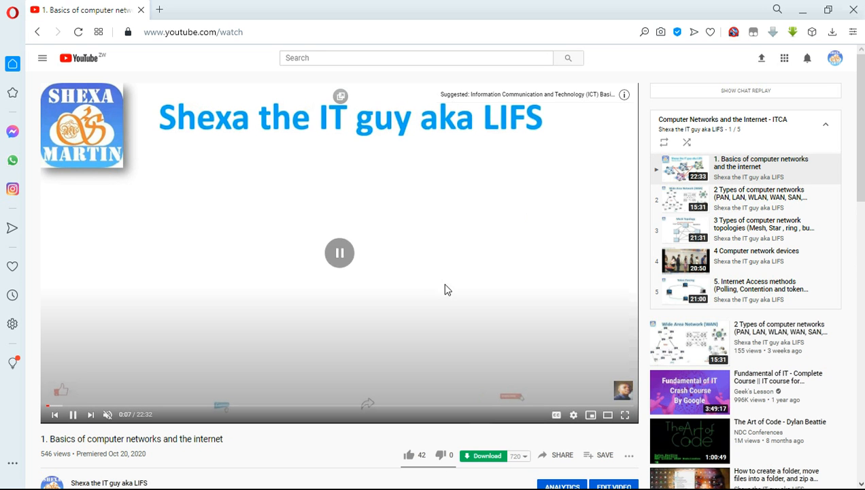
# Review the channel's notifications for student comments, including the question about IF formulas.
pyautogui.click(807, 60)
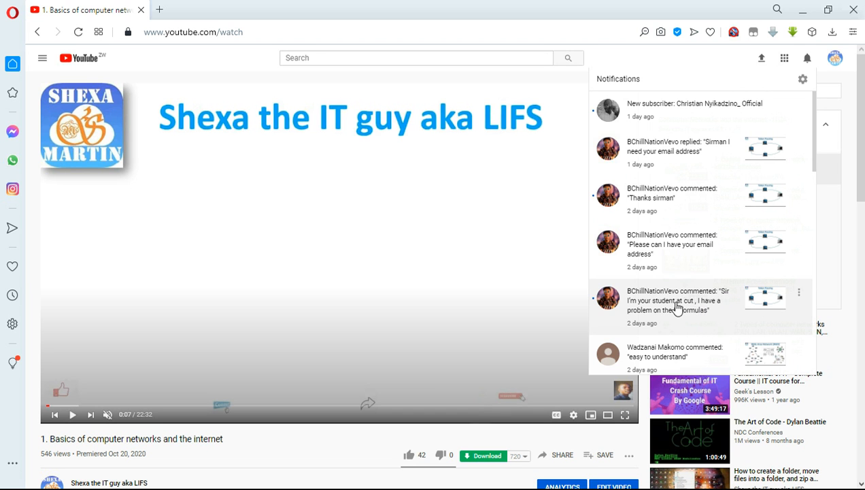
pyautogui.scroll(-1, 694, 267)
pyautogui.scroll(-1, 698, 270)
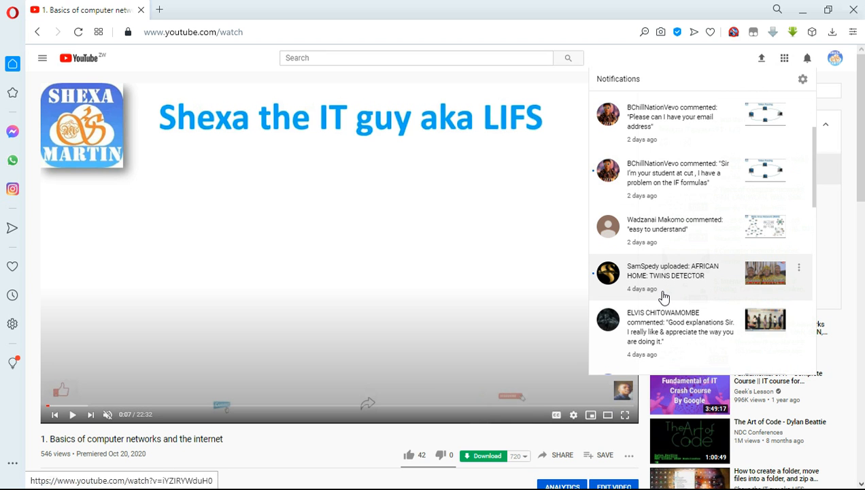
pyautogui.scroll(-3, 665, 303)
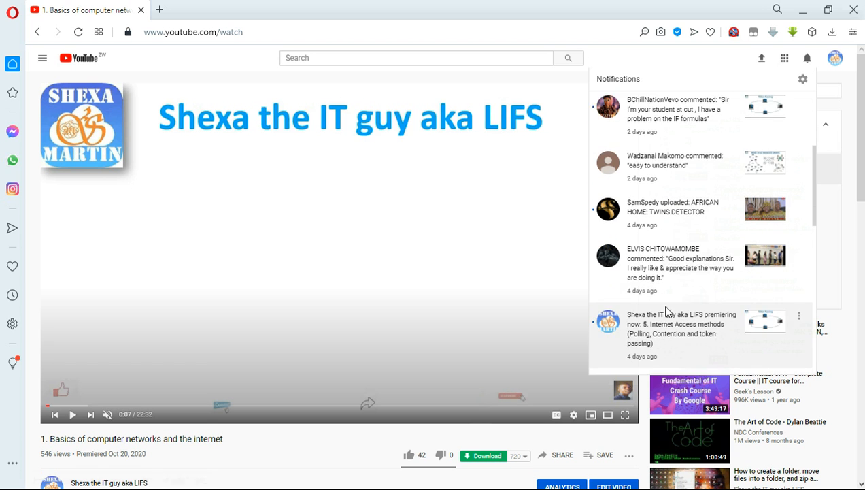
pyautogui.scroll(-3, 667, 282)
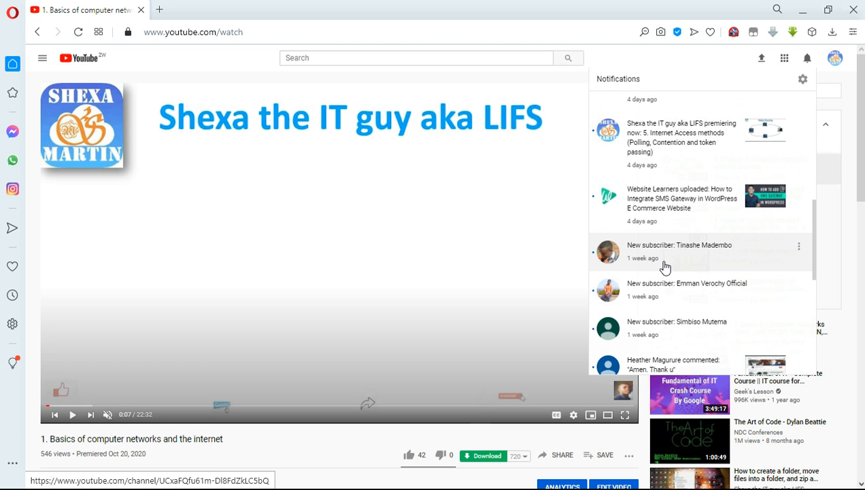
pyautogui.scroll(5, 664, 262)
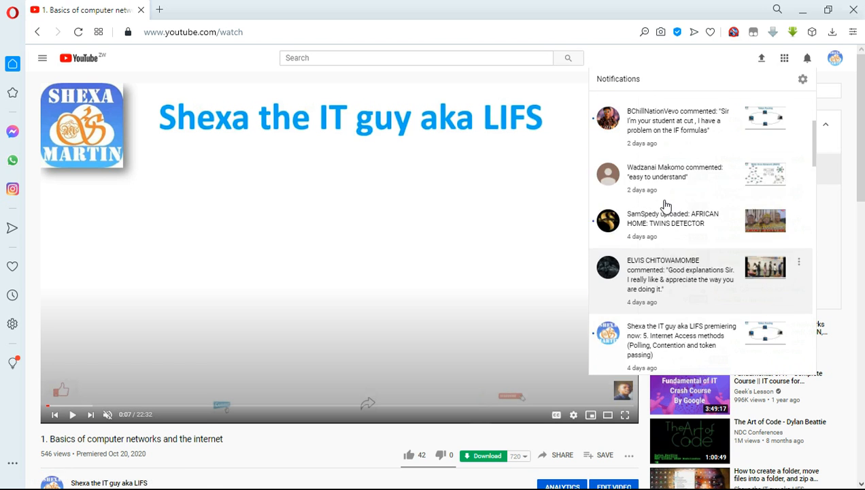
pyautogui.scroll(1, 665, 208)
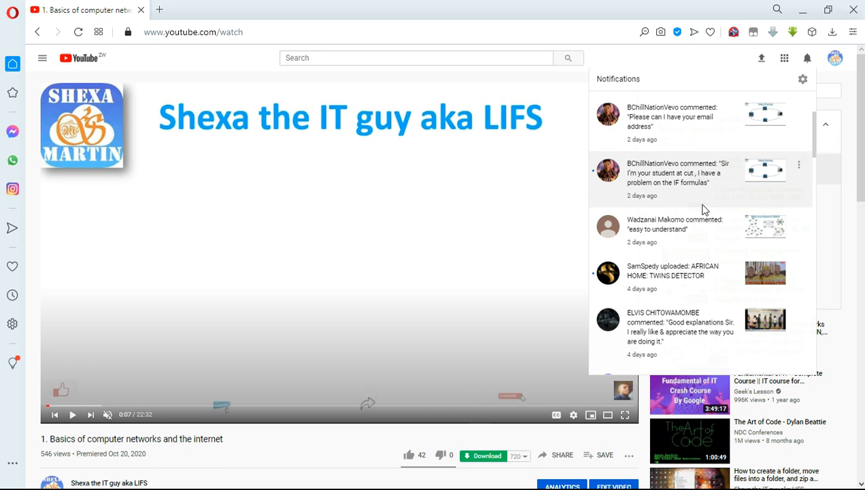
pyautogui.scroll(1, 708, 272)
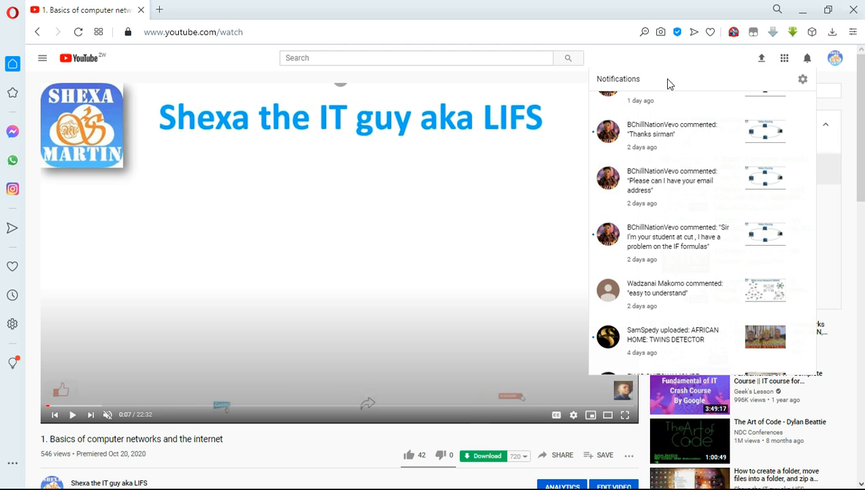
# Minimize the browser and the Videos folder window, and launch Excel 2016.
pyautogui.click(796, 12)
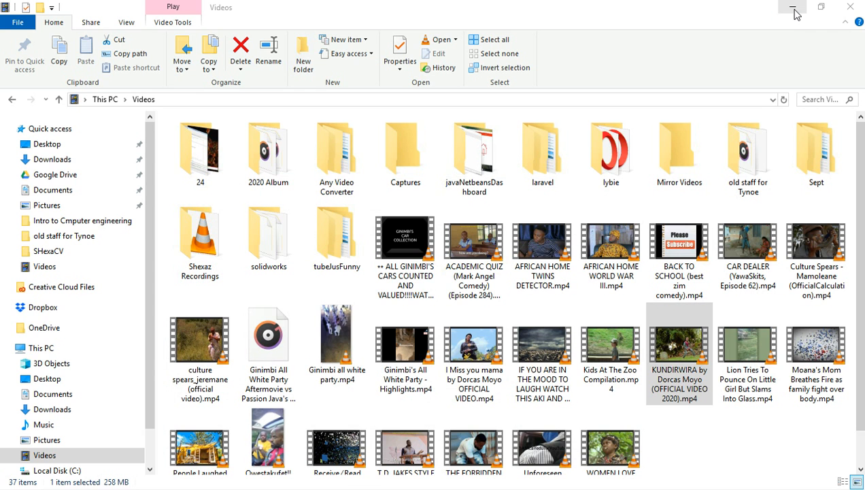
pyautogui.click(793, 10)
pyautogui.moveTo(700, 488)
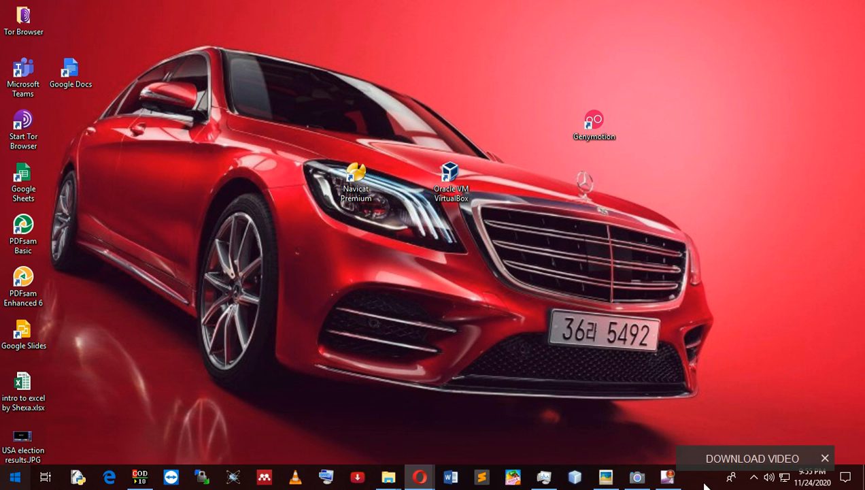
pyautogui.click(15, 476)
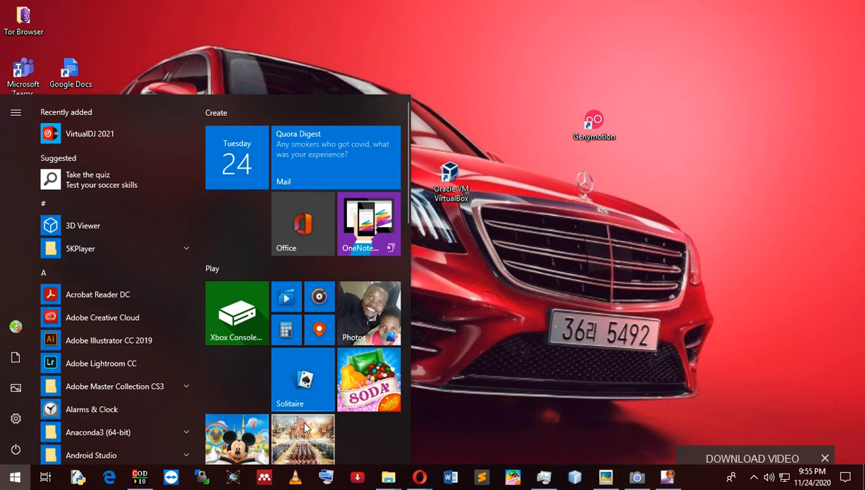
pyautogui.write('excel')
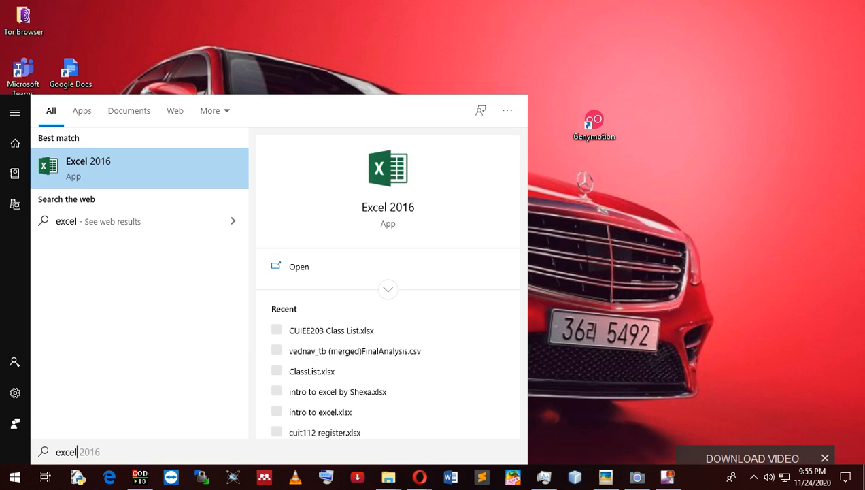
pyautogui.click(132, 175)
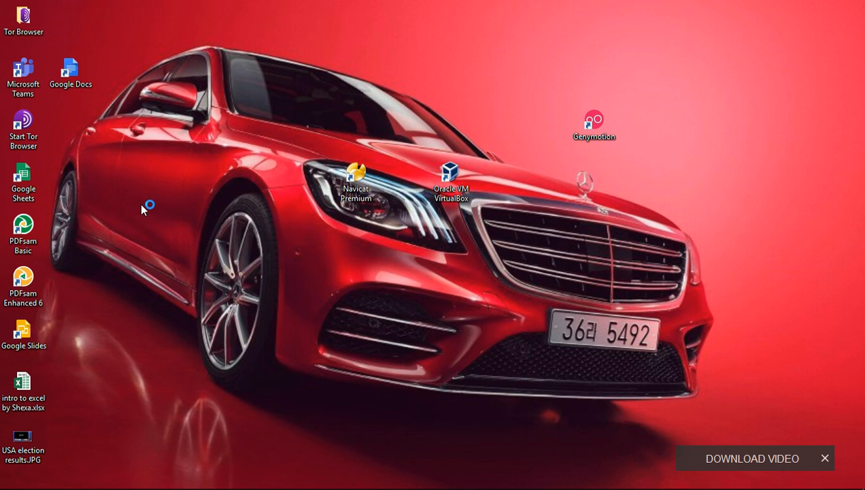
# Show the Camera app's live view while Excel loads, and minimize it to return to Excel.
pyautogui.click(640, 479)
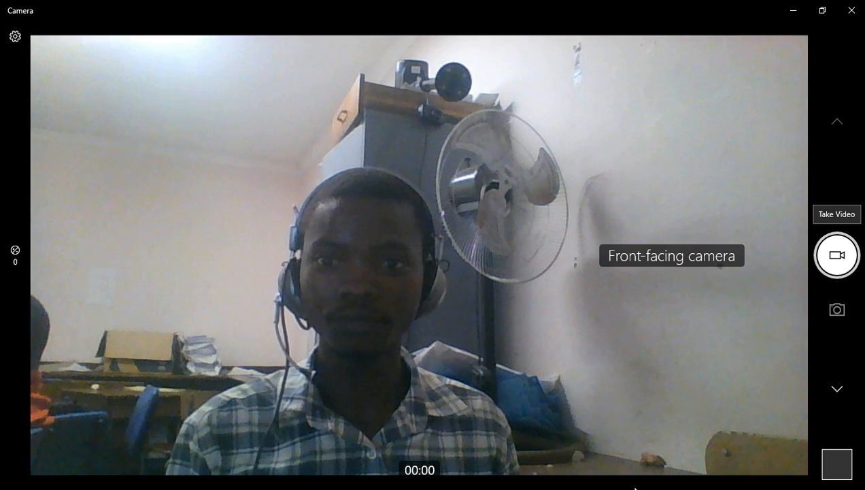
pyautogui.click(793, 13)
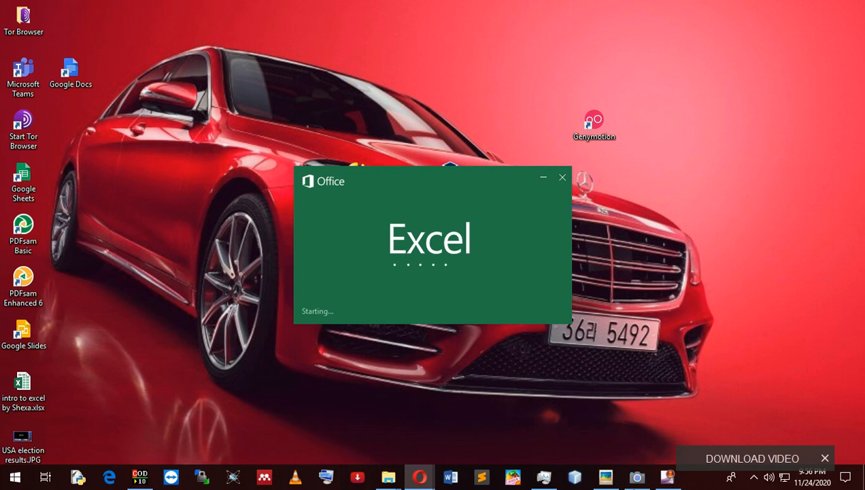
pyautogui.click(635, 478)
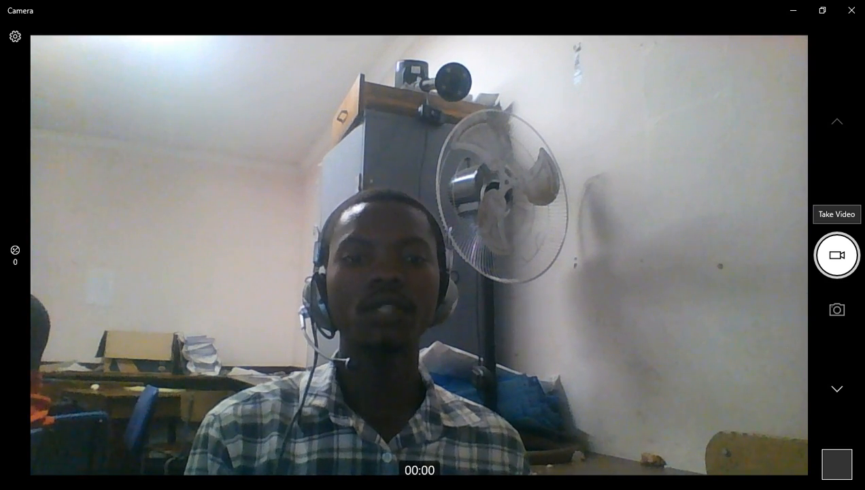
pyautogui.click(794, 11)
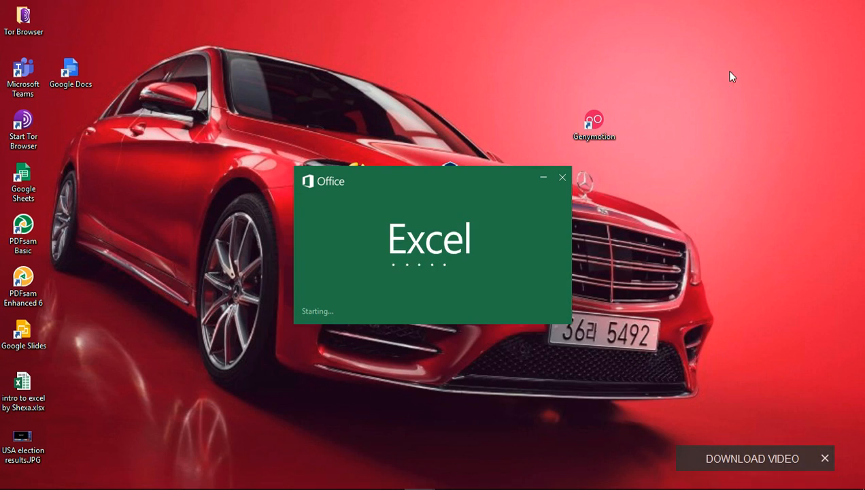
pyautogui.moveTo(579, 488)
pyautogui.click(635, 478)
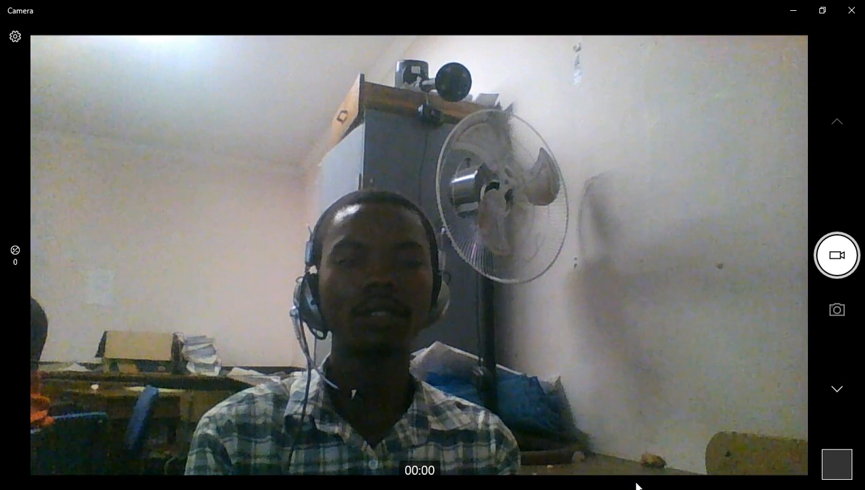
pyautogui.click(796, 16)
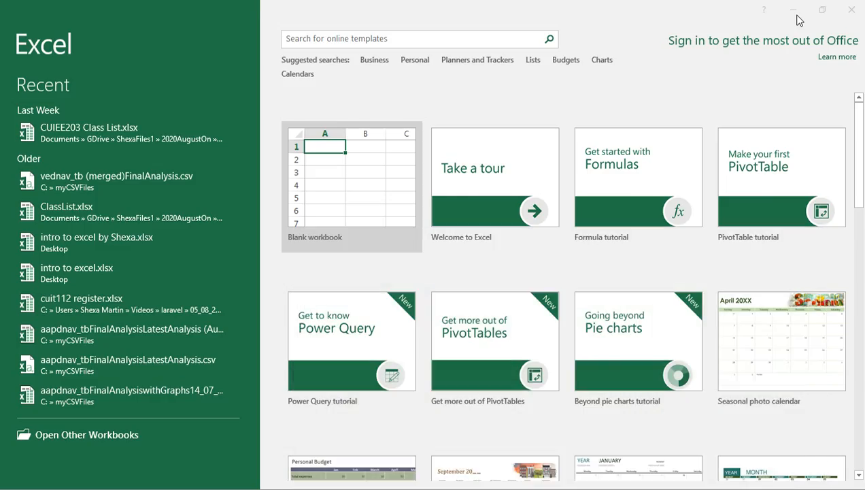
# Create a blank workbook and enlarge the sheet view to 360%.
pyautogui.click(347, 214)
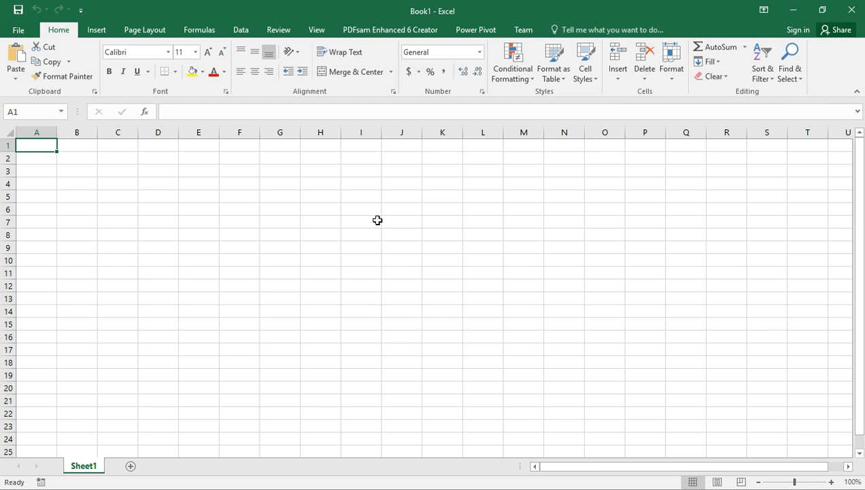
pyautogui.click(831, 481)
pyautogui.click(831, 482)
pyautogui.click(832, 481)
pyautogui.click(831, 482)
pyautogui.click(831, 481)
pyautogui.click(831, 481)
pyautogui.click(831, 482)
pyautogui.click(831, 482)
pyautogui.click(831, 481)
pyautogui.click(831, 482)
pyautogui.click(831, 481)
pyautogui.click(832, 482)
pyautogui.click(831, 482)
pyautogui.click(832, 481)
pyautogui.click(831, 482)
pyautogui.click(831, 481)
pyautogui.click(831, 481)
pyautogui.click(831, 482)
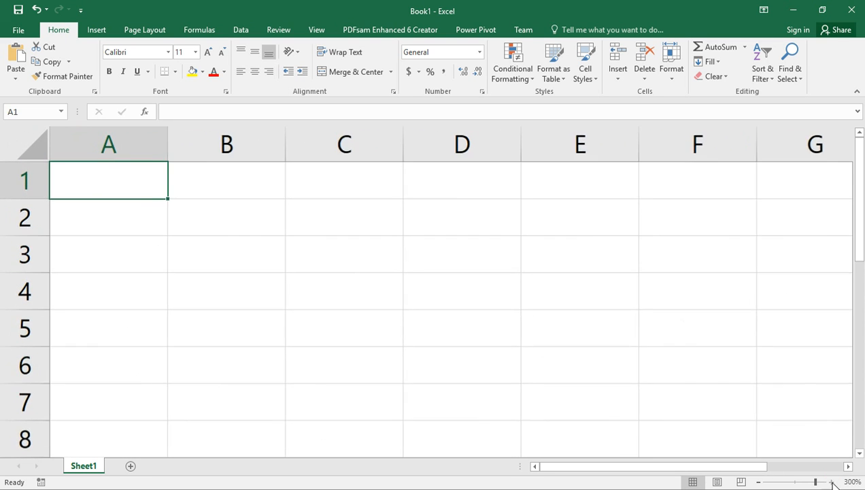
pyautogui.click(831, 482)
pyautogui.click(831, 481)
pyautogui.click(831, 481)
pyautogui.click(831, 481)
pyautogui.click(831, 481)
pyautogui.click(832, 482)
pyautogui.click(831, 481)
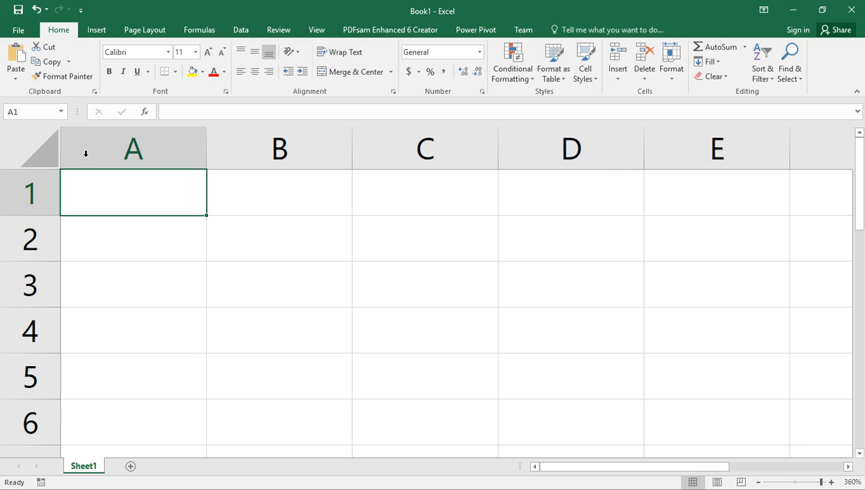
# Select individual cells in columns A to C, ending at B1, to examine how columns and rows identify each cell.
pyautogui.click(189, 234)
pyautogui.click(211, 294)
pyautogui.click(198, 286)
pyautogui.click(166, 242)
pyautogui.click(290, 199)
pyautogui.click(434, 191)
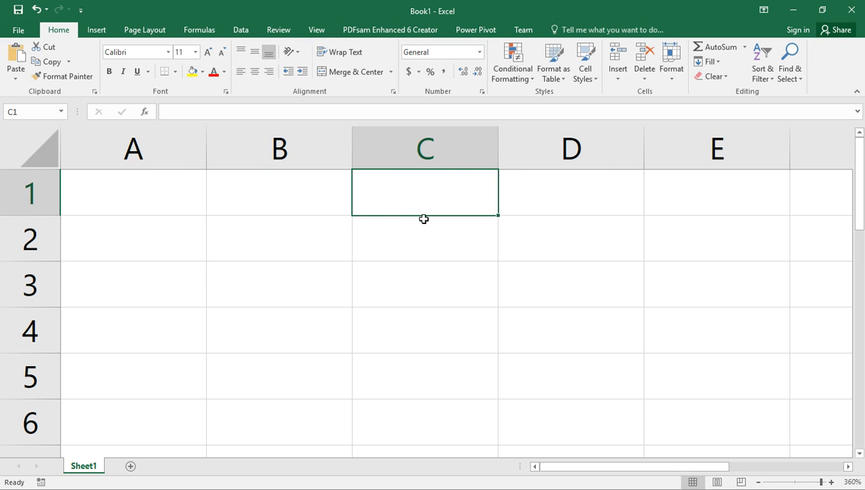
pyautogui.click(408, 286)
pyautogui.click(389, 362)
pyautogui.click(248, 341)
pyautogui.click(102, 340)
pyautogui.click(121, 290)
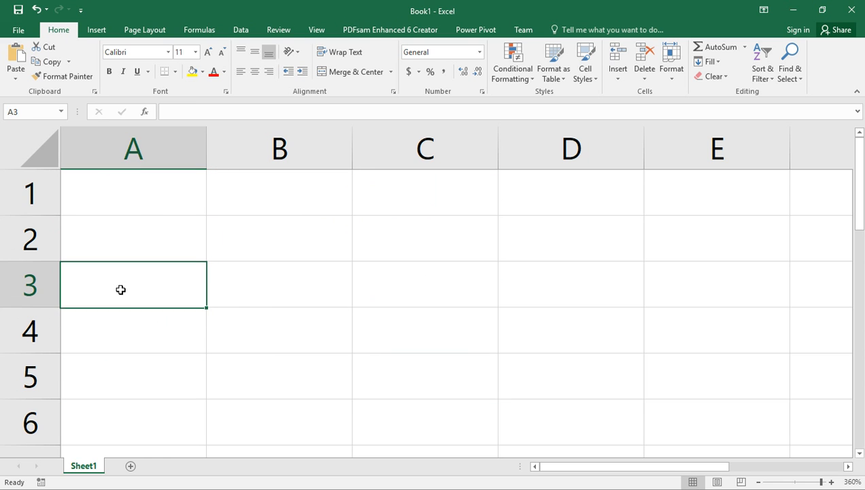
pyautogui.click(145, 203)
pyautogui.click(309, 204)
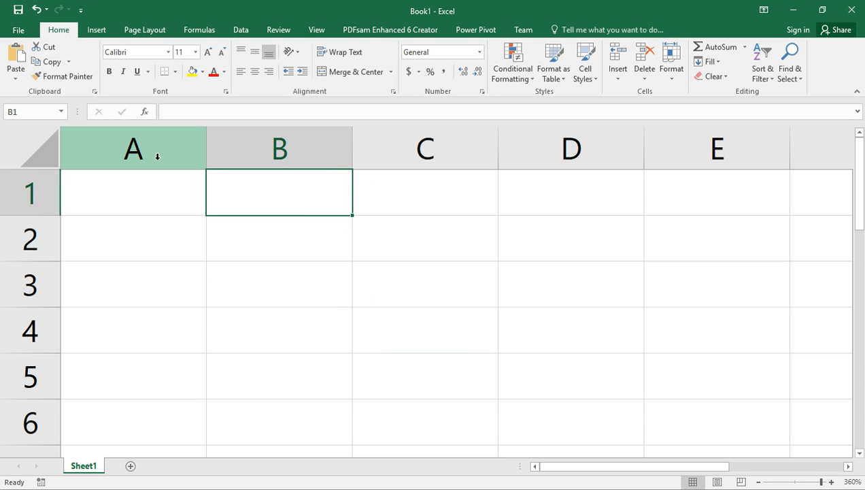
# Place the cursor in the formula bar for B1, and select B3, C2 and D1 to examine their cell references.
pyautogui.click(190, 112)
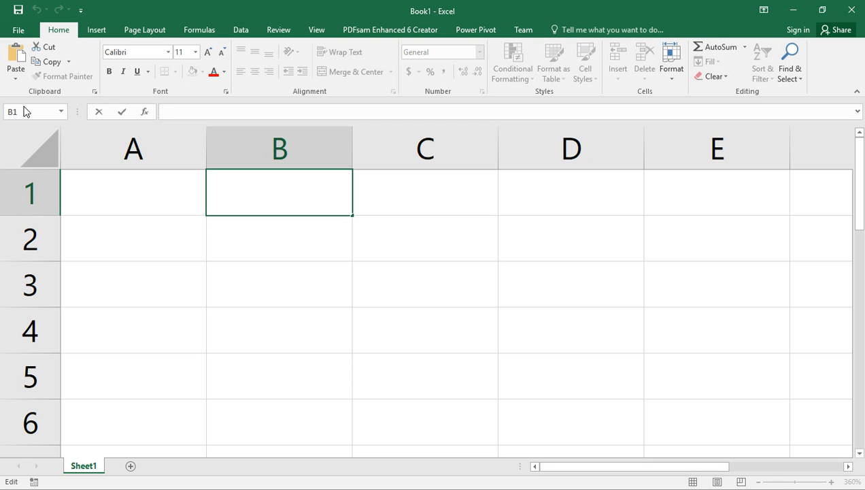
pyautogui.click(272, 297)
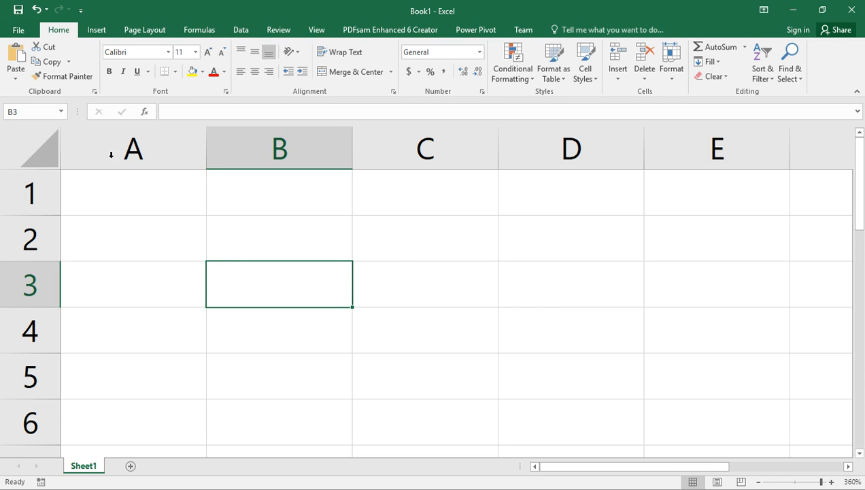
pyautogui.click(397, 254)
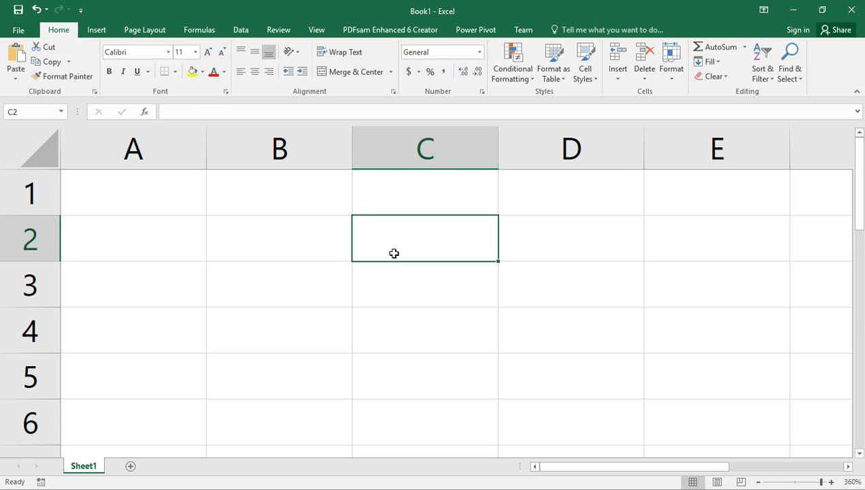
pyautogui.click(557, 187)
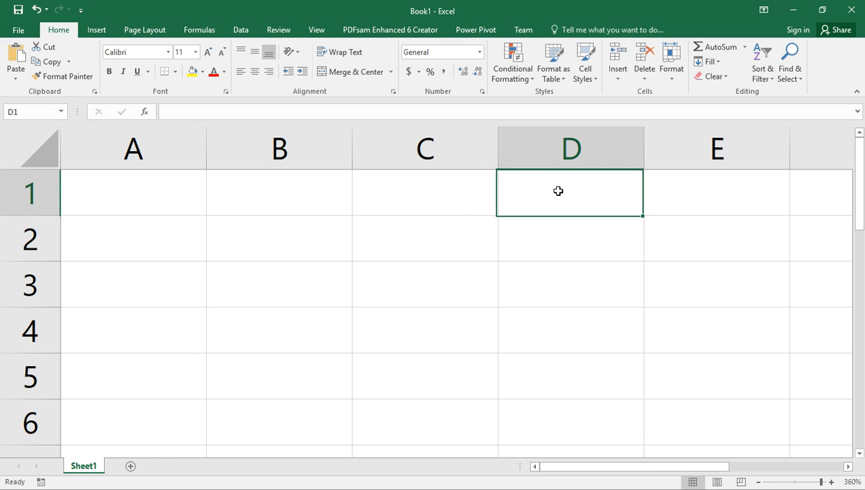
# Select several individual cells across columns A to D to examine the cell grid.
pyautogui.click(173, 204)
pyautogui.click(160, 226)
pyautogui.click(366, 369)
pyautogui.click(568, 336)
pyautogui.click(445, 275)
pyautogui.click(267, 225)
# Apply All Borders to the block of cells from A1 down to row 63, extending past column E.
pyautogui.moveTo(130, 197); pyautogui.dragTo(801, 428)
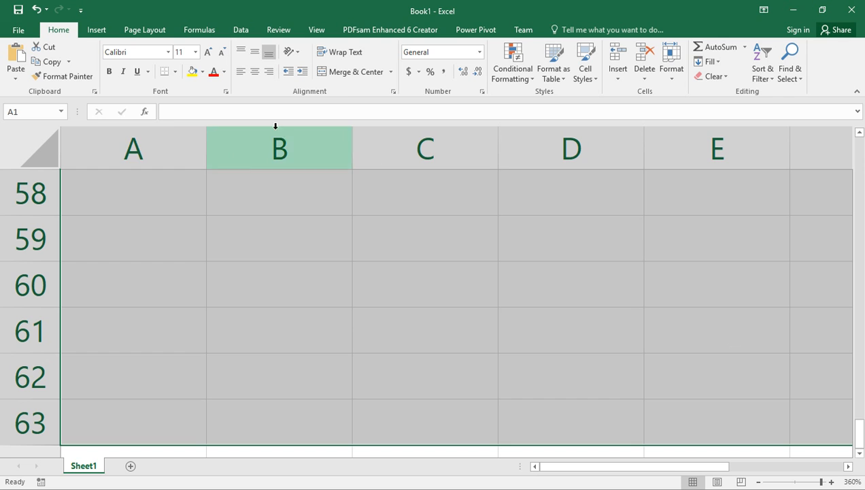
pyautogui.click(174, 71)
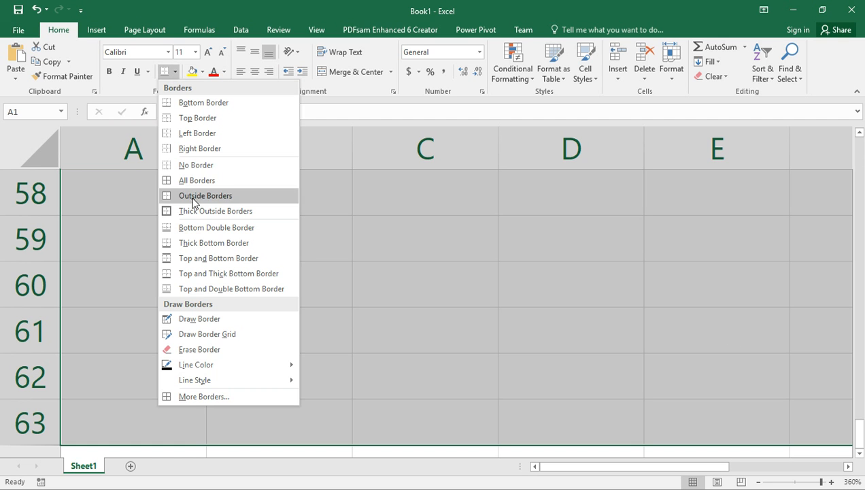
pyautogui.click(166, 180)
pyautogui.click(351, 301)
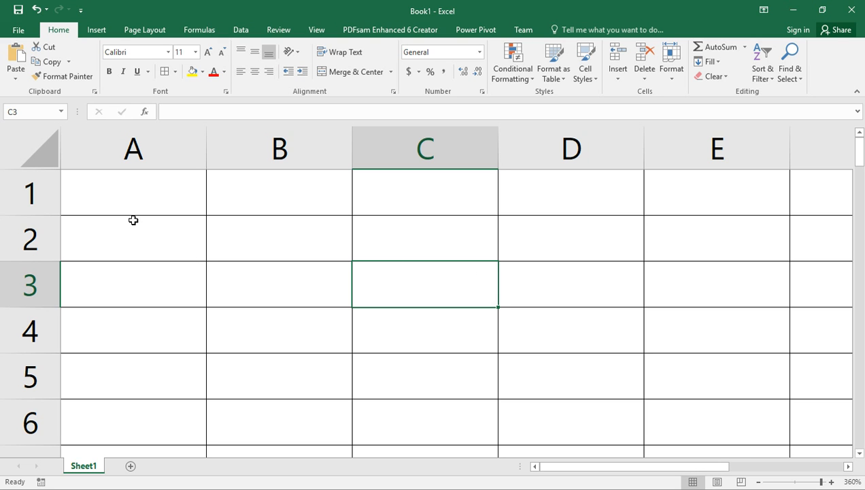
# Enter the headings Mark in A1 and Result in B1, and the mark 49 in A2.
pyautogui.moveTo(134, 220); pyautogui.dragTo(127, 198)
pyautogui.click(128, 200)
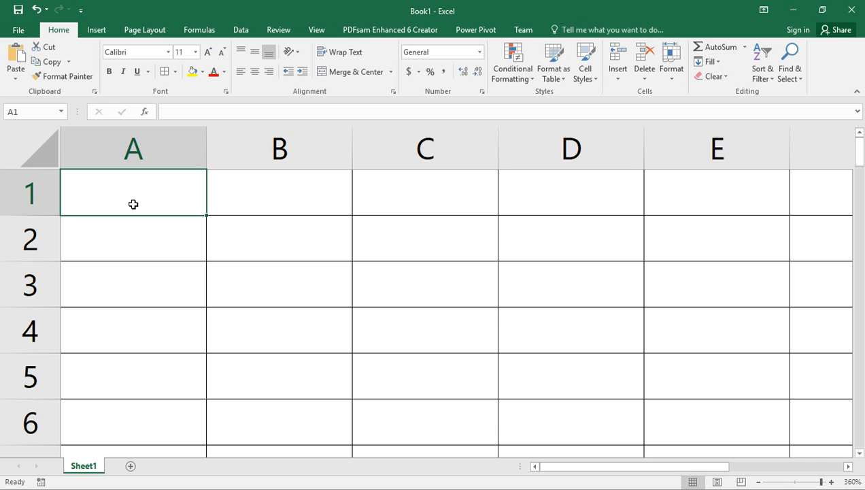
pyautogui.write('Mark')
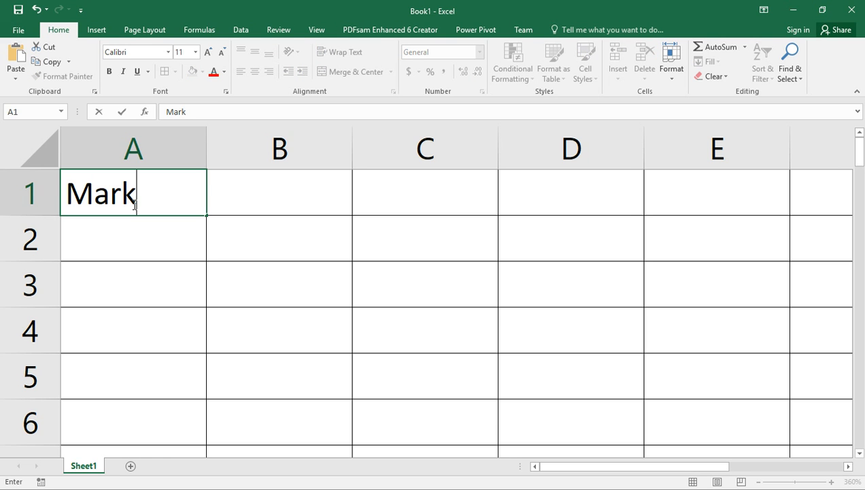
pyautogui.click(135, 235)
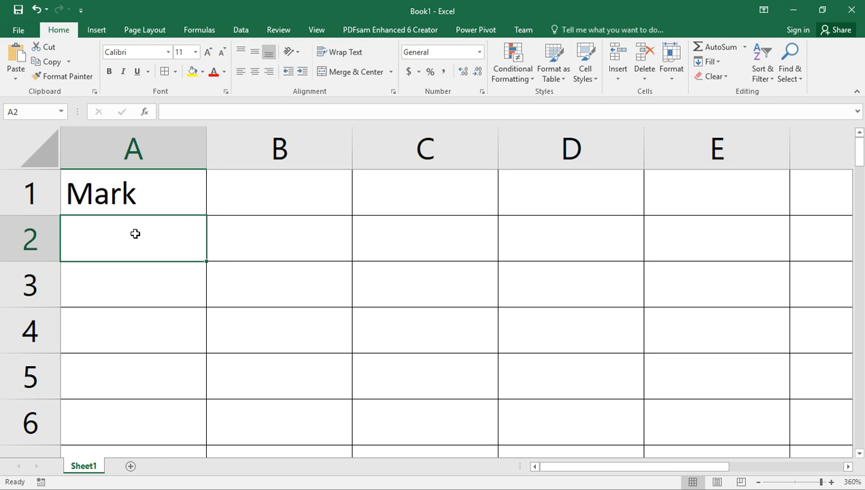
pyautogui.click(299, 193)
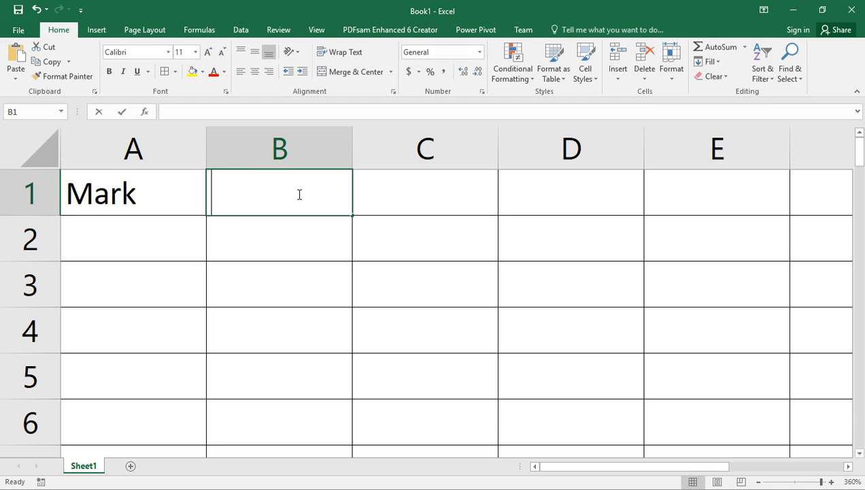
pyautogui.write('Result')
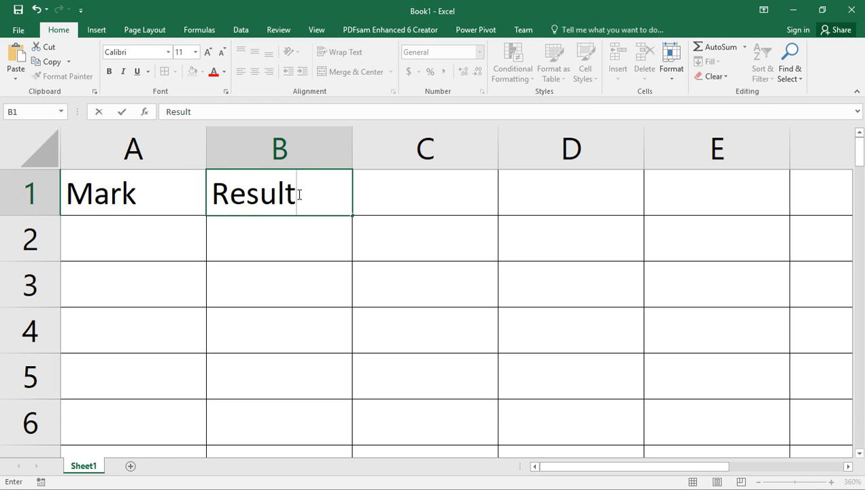
pyautogui.click(97, 251)
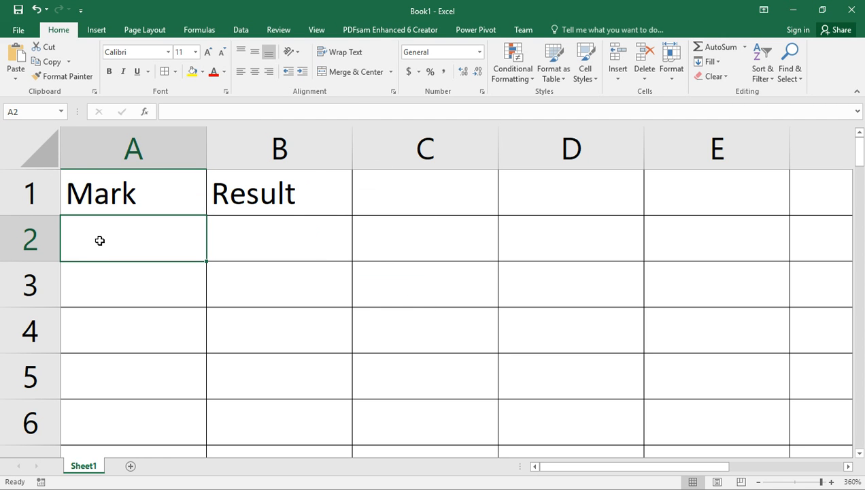
pyautogui.write('49')
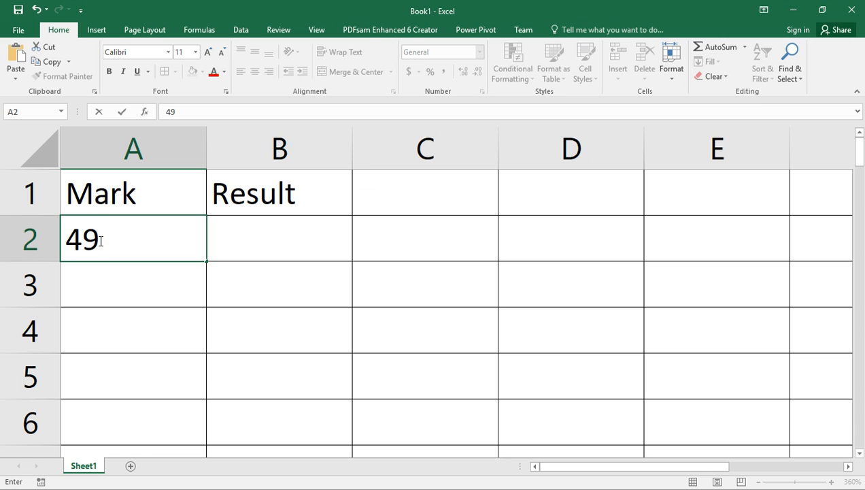
pyautogui.click(215, 250)
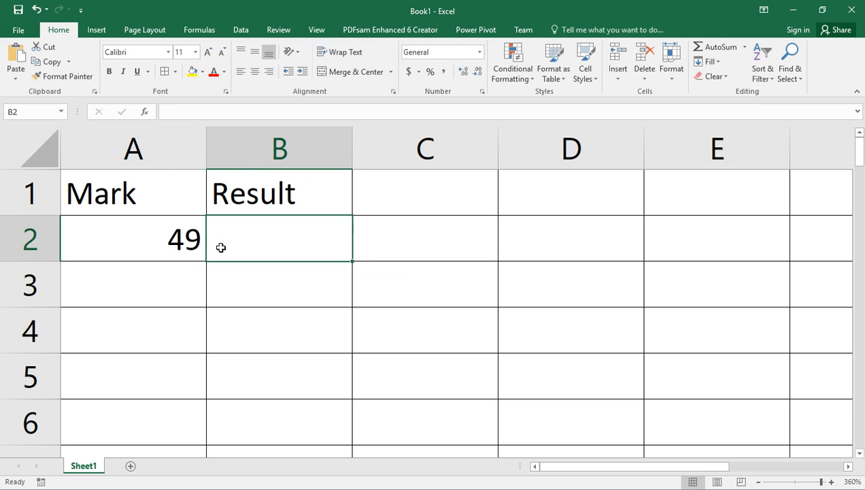
# Extend the heading in A1 to read Mark/100.
pyautogui.click(145, 200)
pyautogui.doubleClick(147, 202)
pyautogui.write('/100')
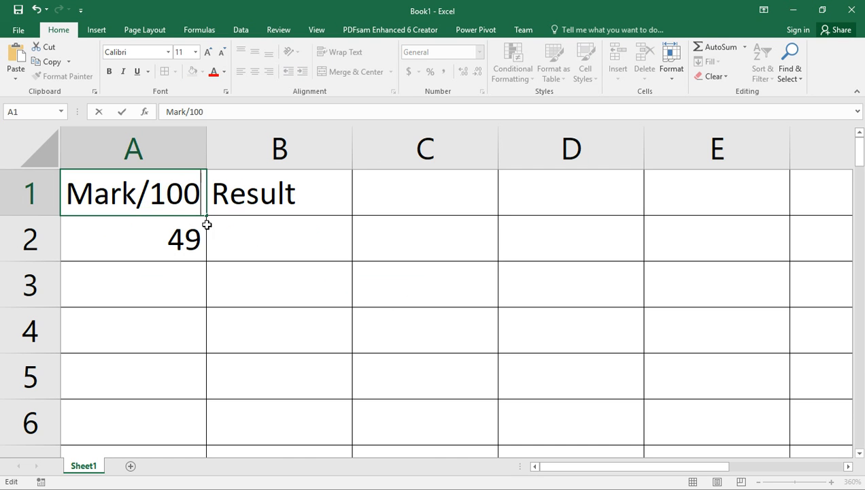
pyautogui.click(251, 238)
# Centre the contents horizontally in the block from A1 down to row 50, extending past column E.
pyautogui.moveTo(139, 193); pyautogui.dragTo(283, 247)
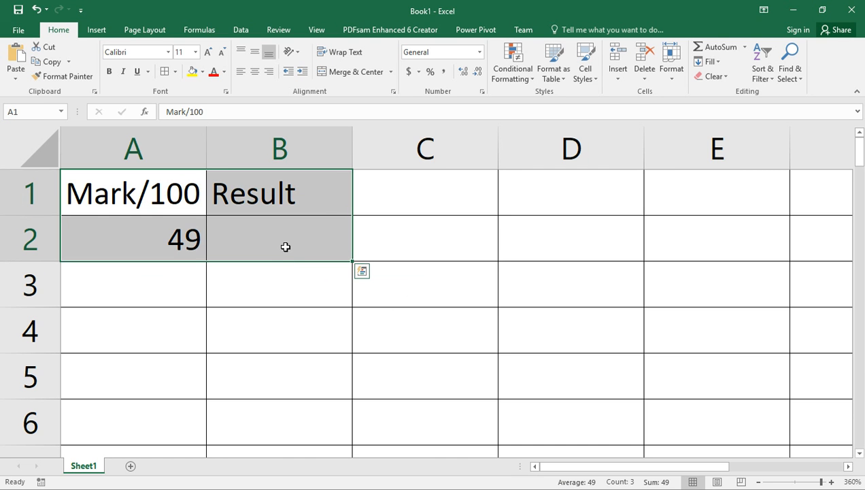
pyautogui.moveTo(124, 191); pyautogui.dragTo(825, 409)
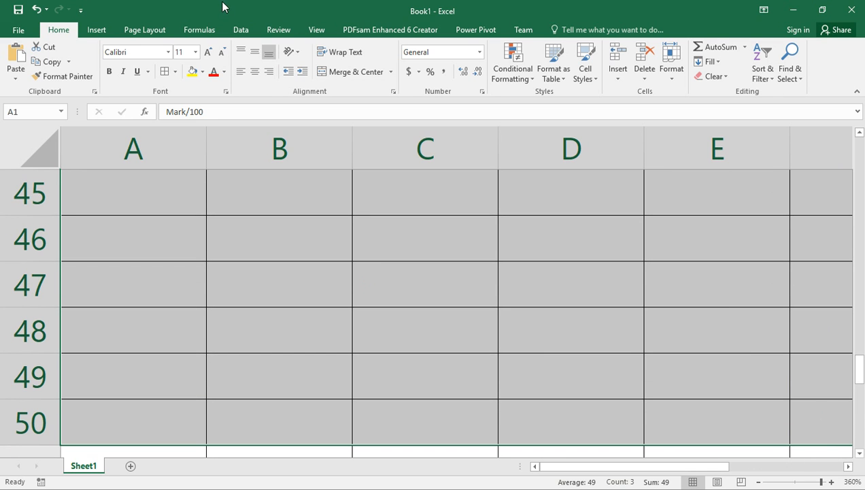
pyautogui.click(255, 80)
pyautogui.scroll(15, 333, 247)
pyautogui.click(178, 197)
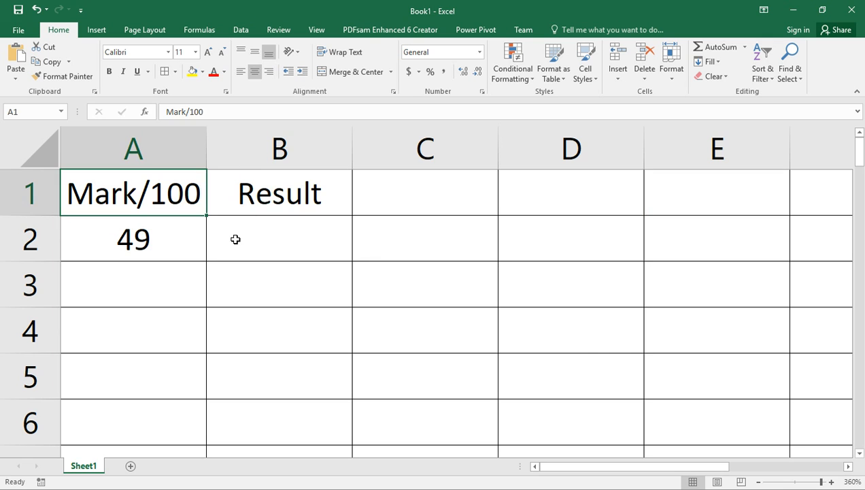
# Begin an IF formula in B2 with =if, and reopen the cell with the cursor after the function name.
pyautogui.click(262, 232)
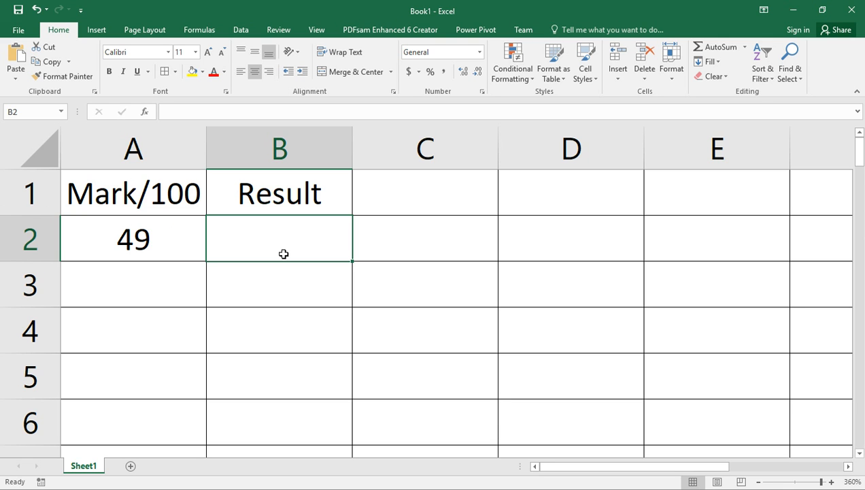
pyautogui.write('=')
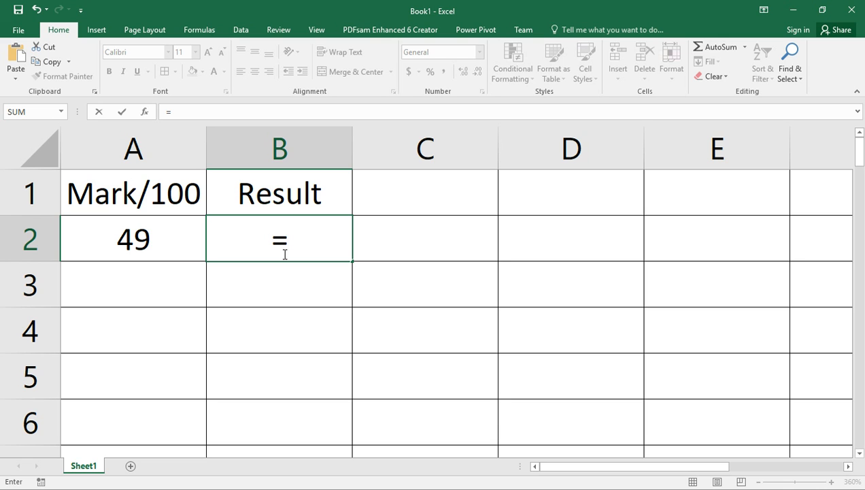
pyautogui.write('if')
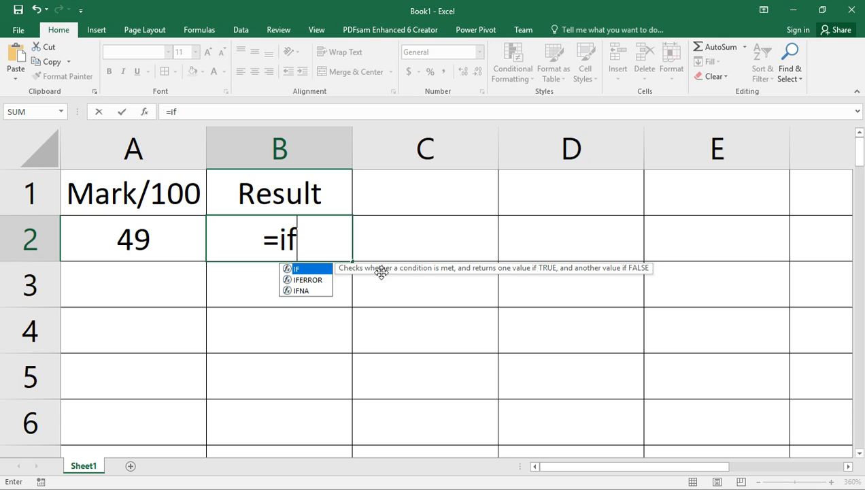
pyautogui.click(130, 239)
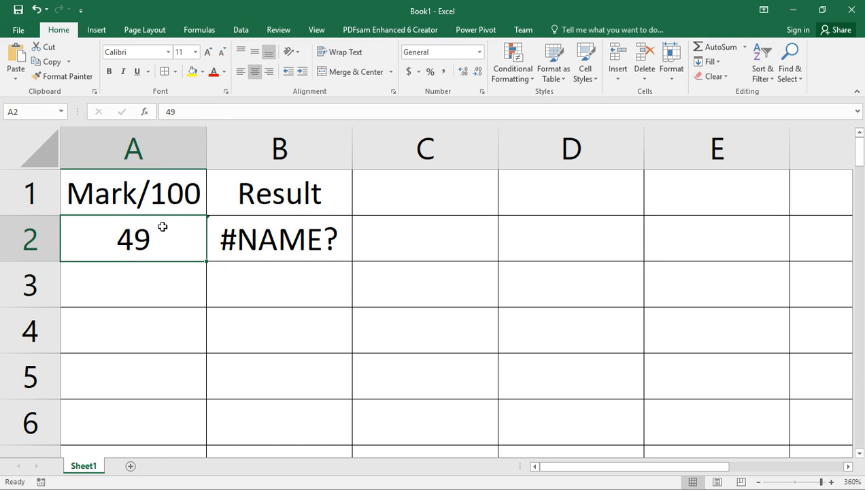
pyautogui.doubleClick(263, 246)
pyautogui.click(295, 242)
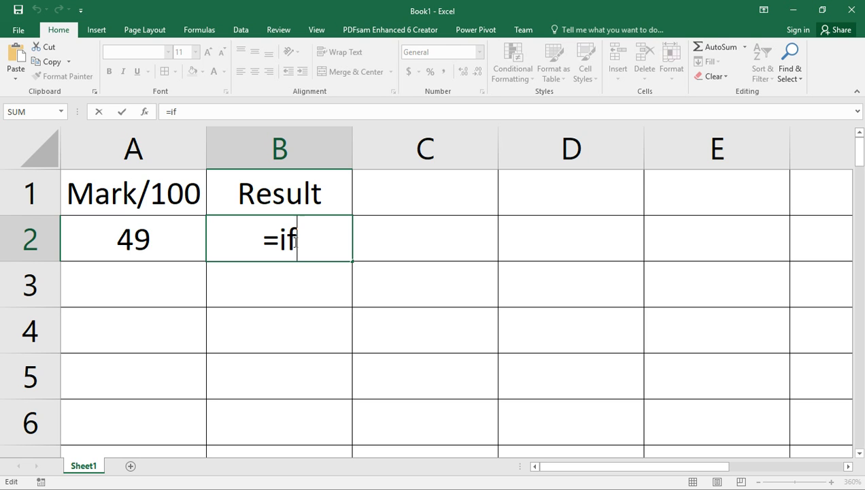
# Open the IF function's bracket in B2 and enter A2>=50 as the logical test.
pyautogui.write('(')
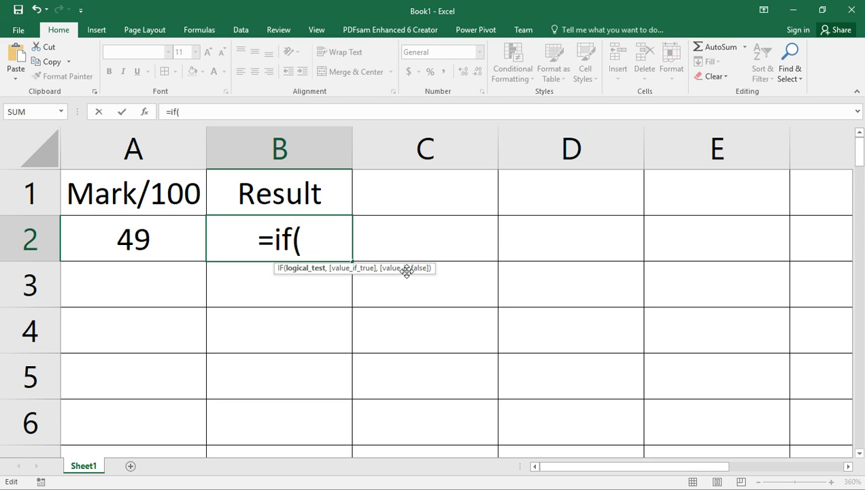
pyautogui.write('A2')
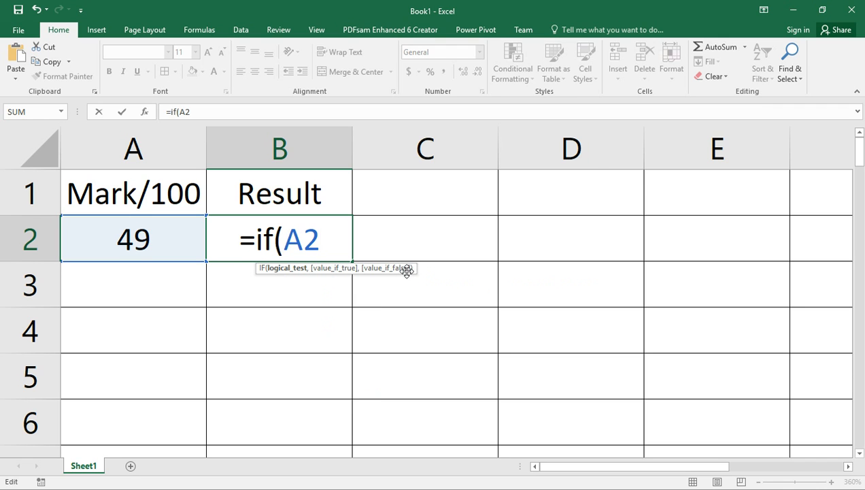
pyautogui.write('>')
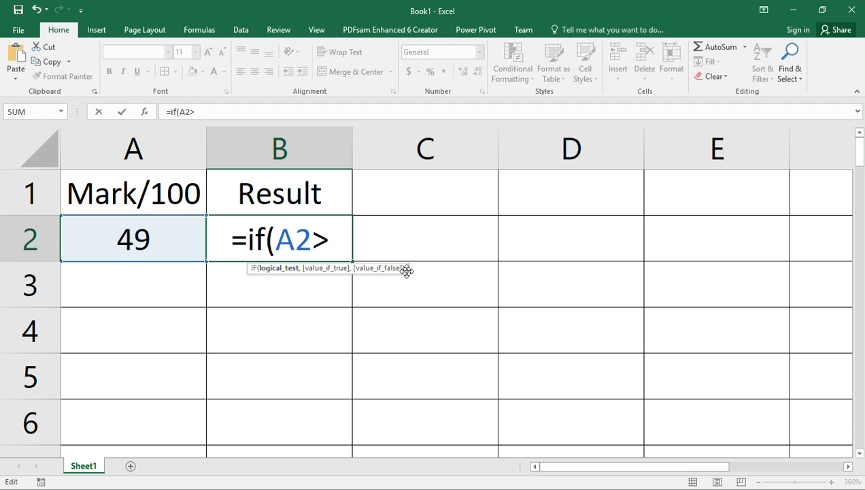
pyautogui.write('=')
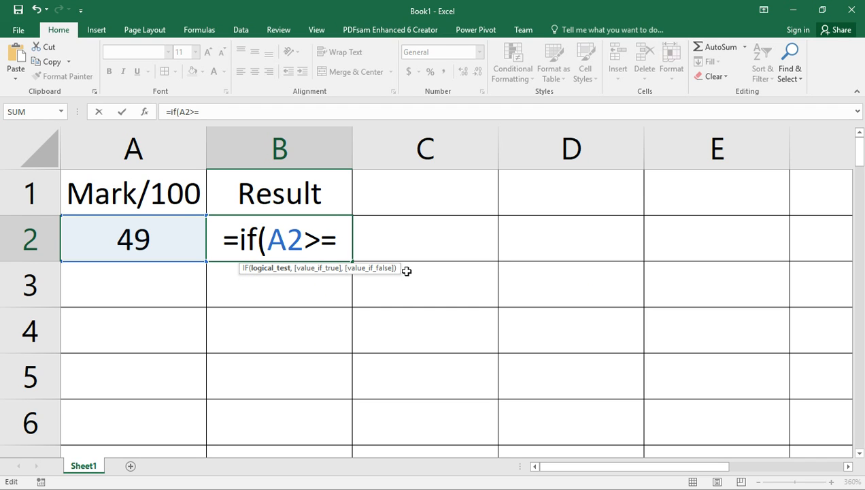
pyautogui.write('50')
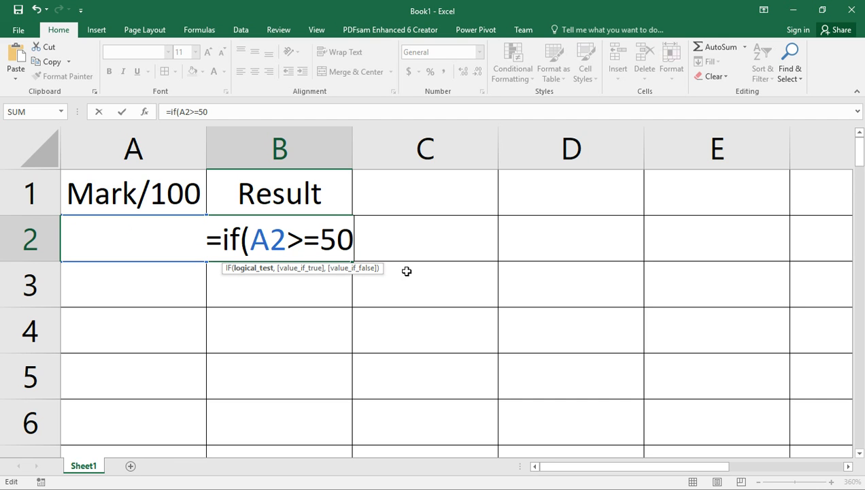
# Add "PASS" as the value if true in B2's IF formula.
pyautogui.write(',')
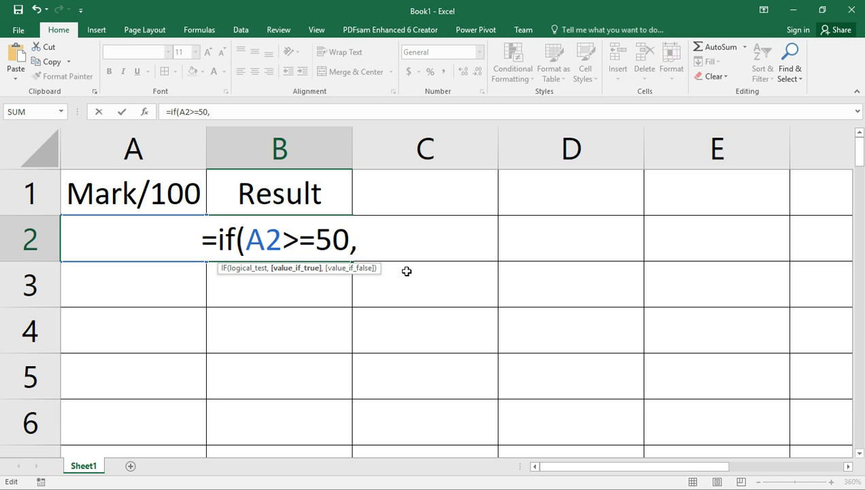
pyautogui.write('"')
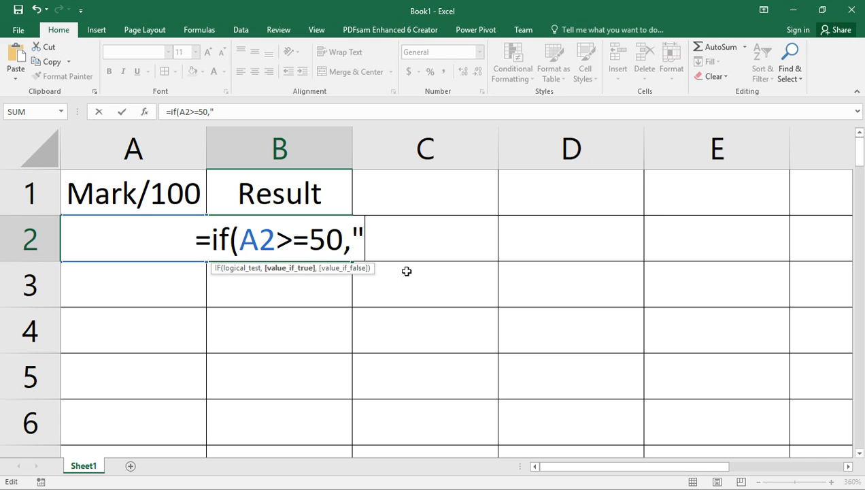
pyautogui.write('PASS')
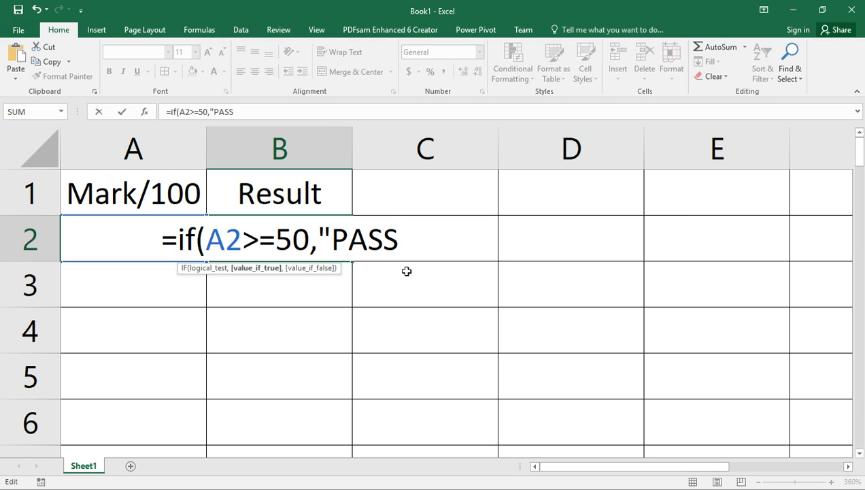
pyautogui.write('"')
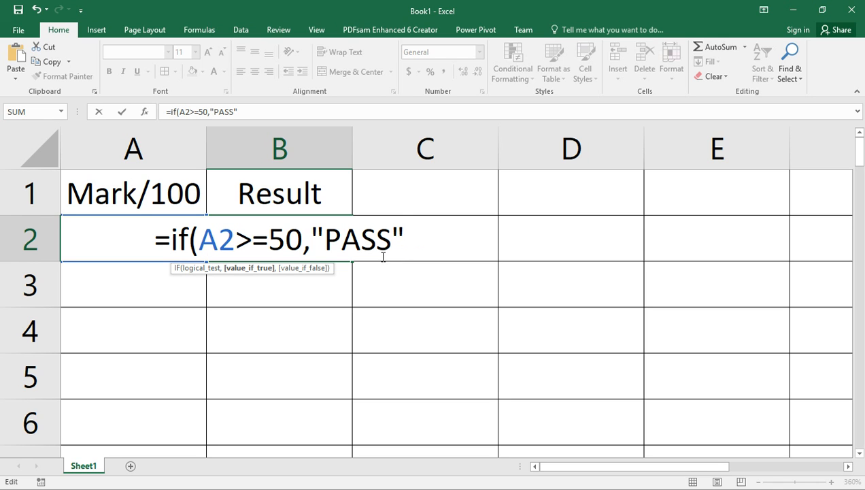
# Complete B2's IF formula with "FAIL" as the value if false, close the bracket and enter it.
pyautogui.write(',')
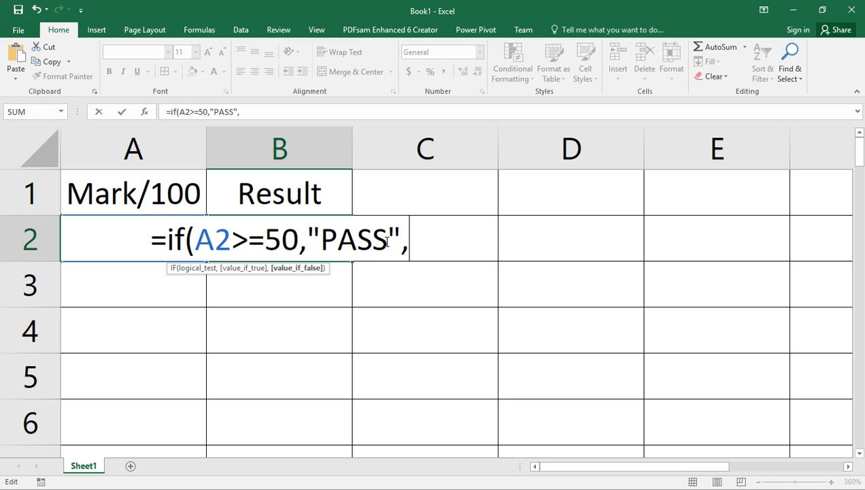
pyautogui.write('"')
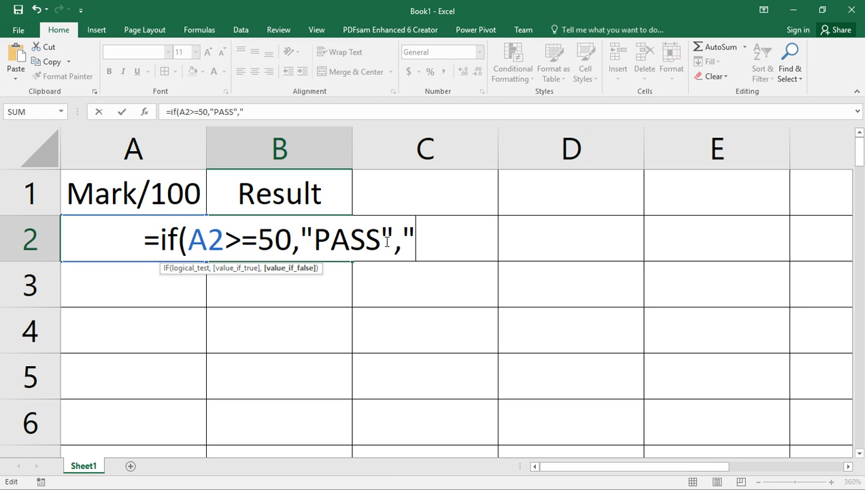
pyautogui.write('FAIL')
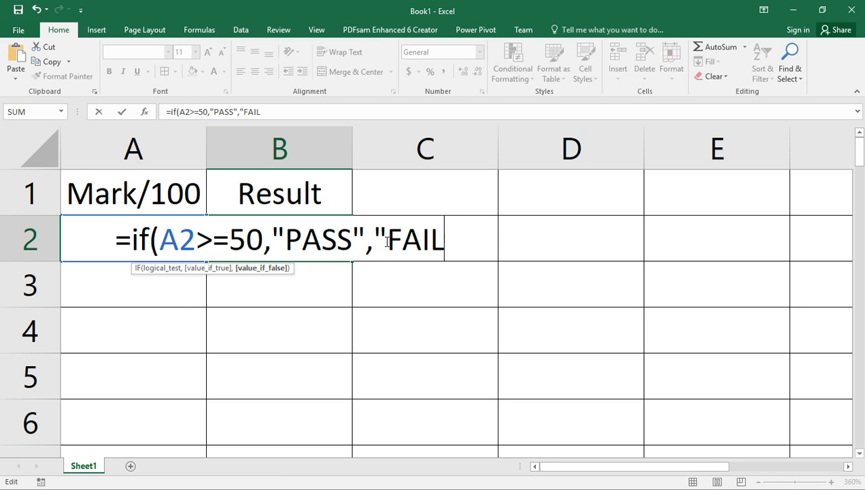
pyautogui.write('"')
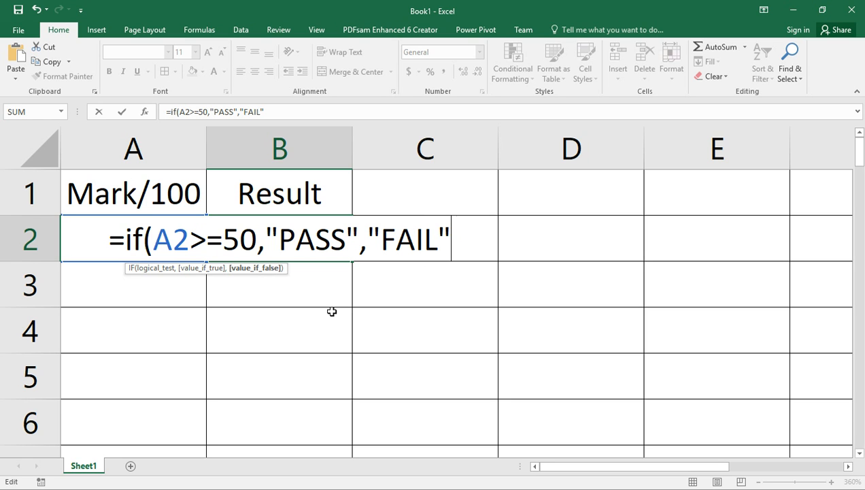
pyautogui.write(')')
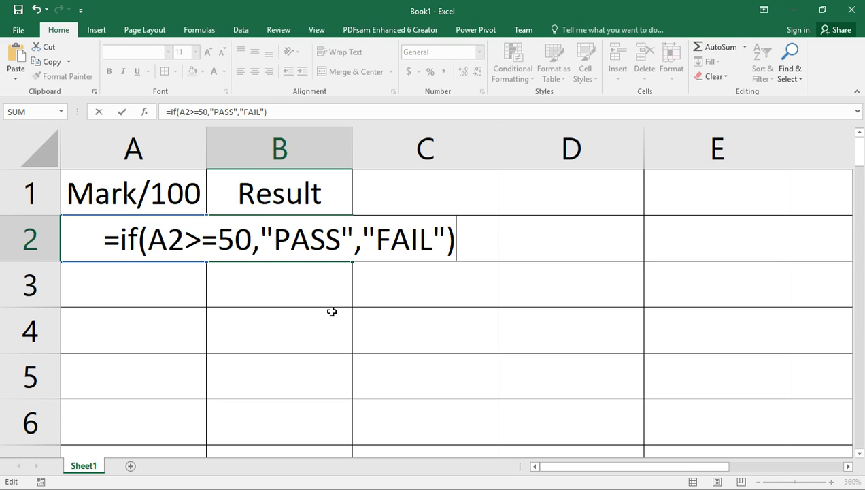
pyautogui.press('Return')
pyautogui.click(182, 241)
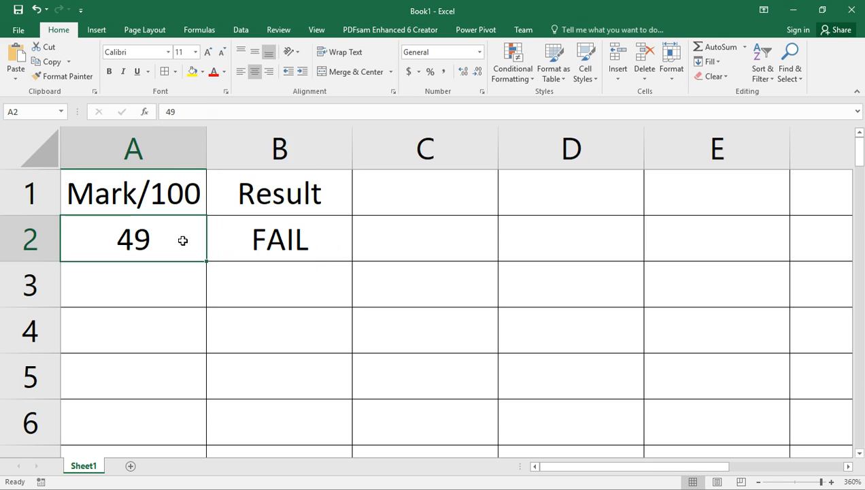
# Examine the IF formula in B2, looking at its logical test and its PASS and FAIL arguments.
pyautogui.click(293, 246)
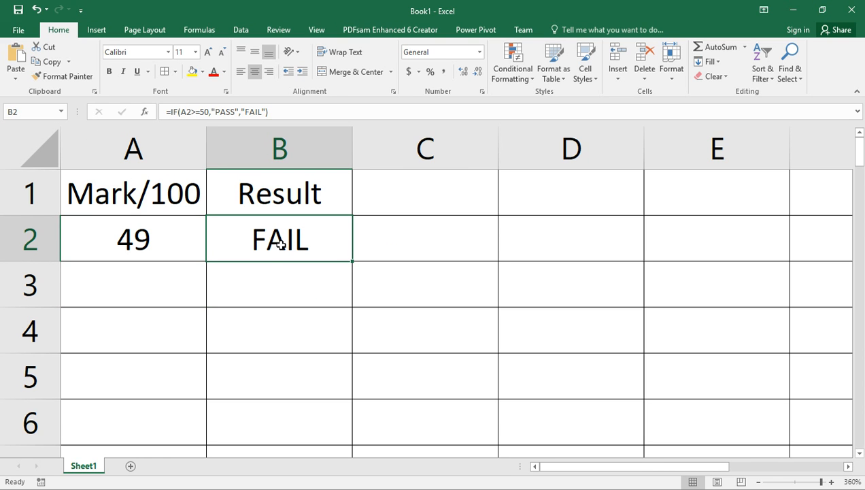
pyautogui.moveTo(283, 112); pyautogui.dragTo(137, 153)
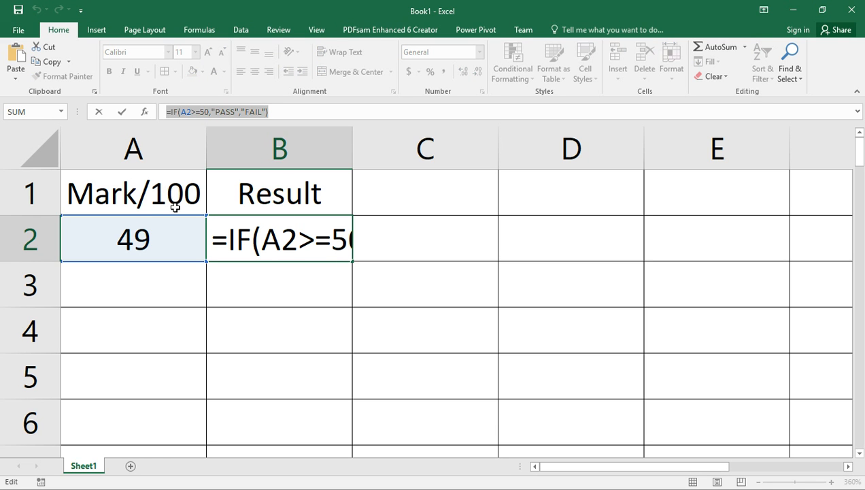
pyautogui.click(289, 249)
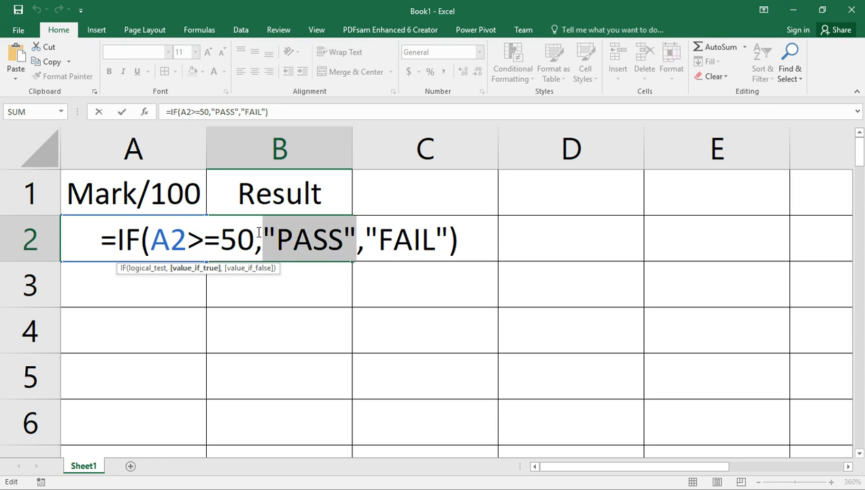
pyautogui.click(258, 232)
pyautogui.press('Return')
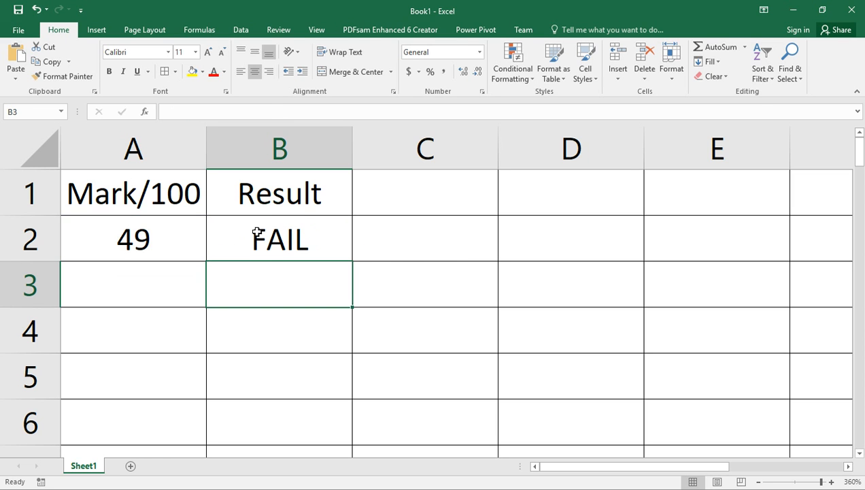
pyautogui.click(272, 232)
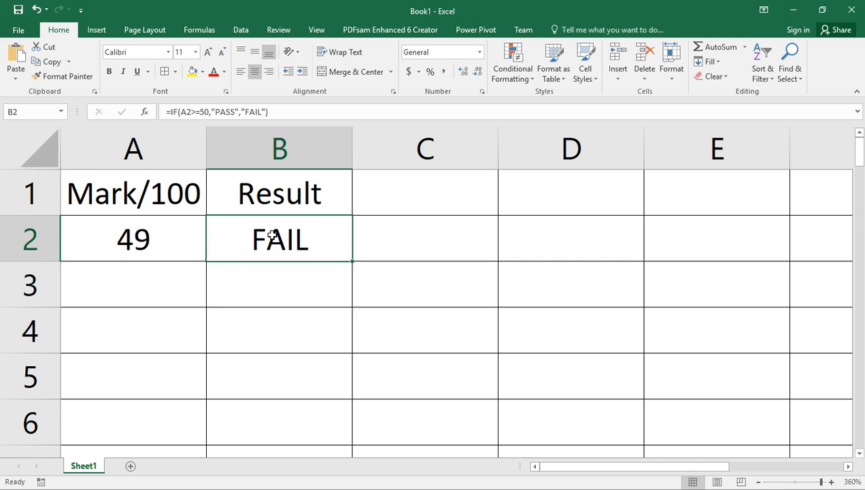
pyautogui.click(255, 111)
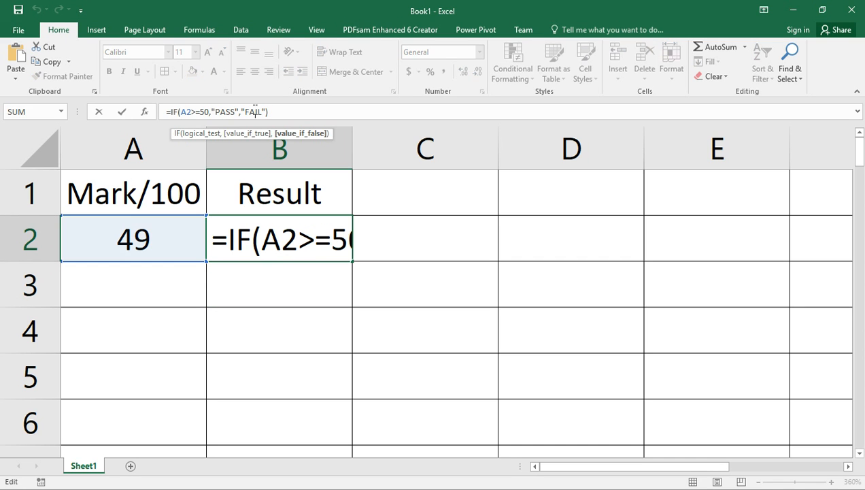
# Enter the marks 50 in A3 and 51 in A4.
pyautogui.click(164, 289)
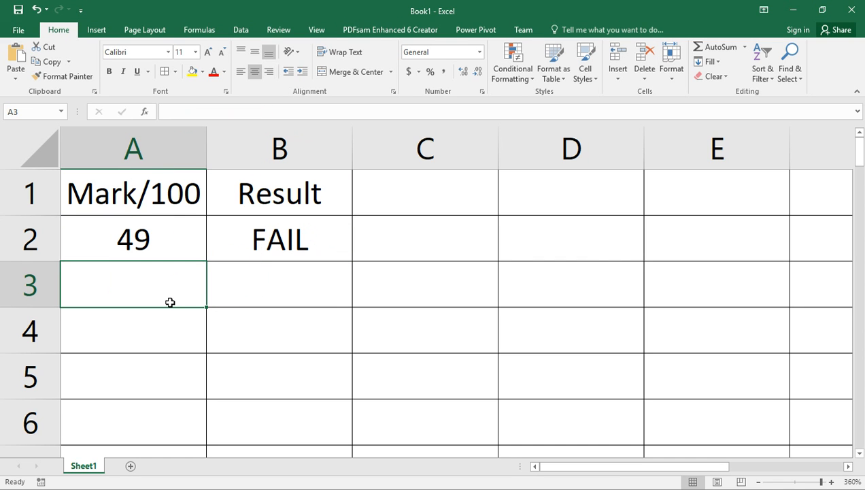
pyautogui.write('50')
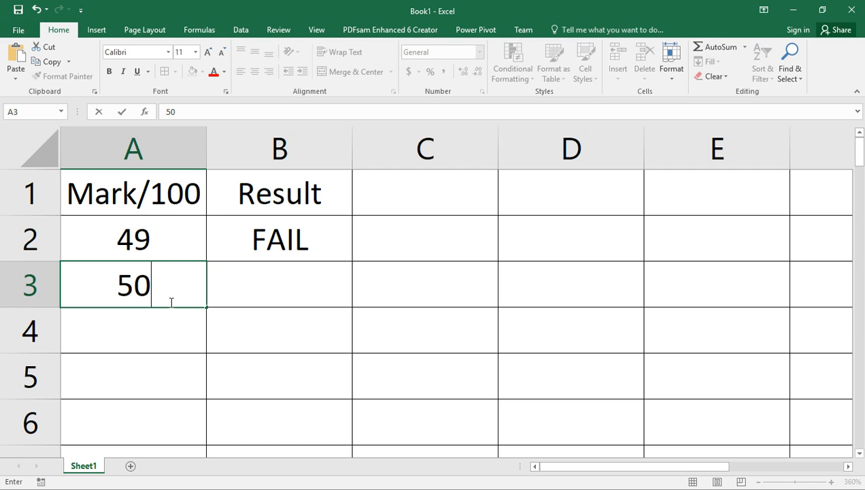
pyautogui.press('Return')
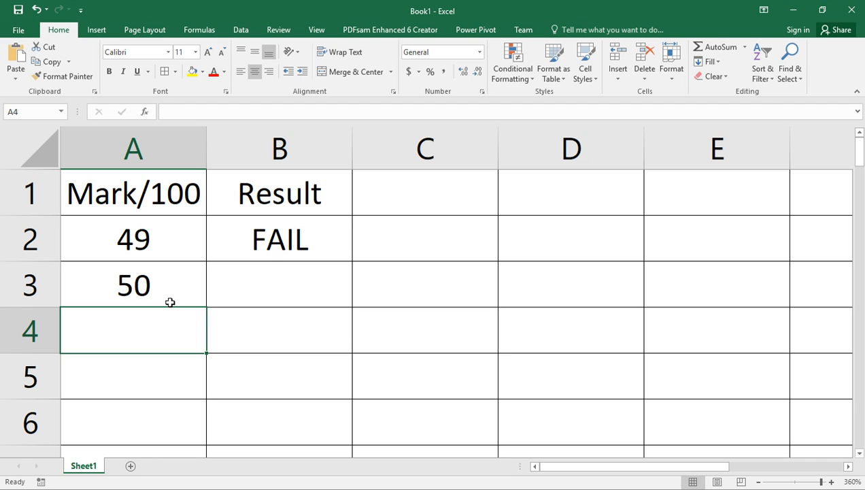
pyautogui.write('52')
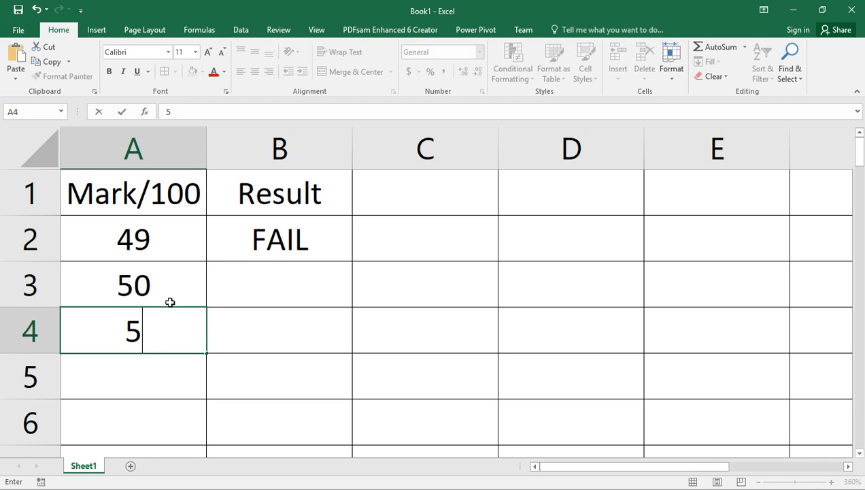
pyautogui.press('BackSpace')
pyautogui.write('1')
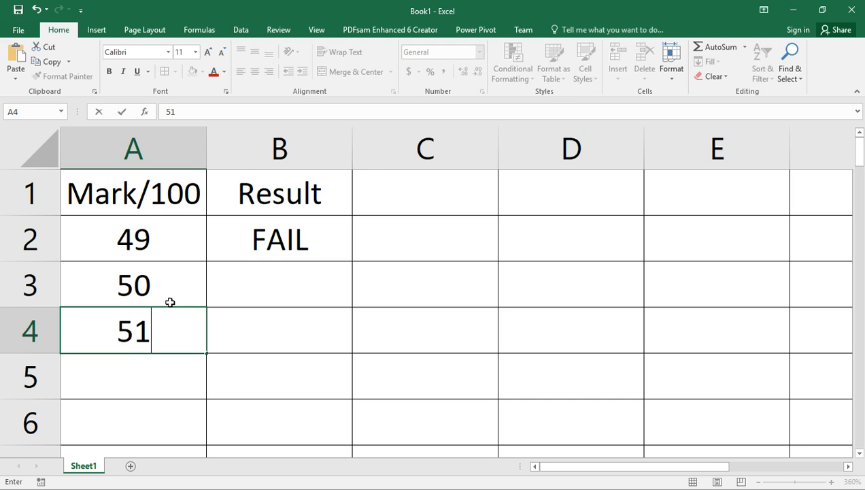
pyautogui.click(290, 295)
# Fill the IF formula from B2 down through B4.
pyautogui.click(326, 244)
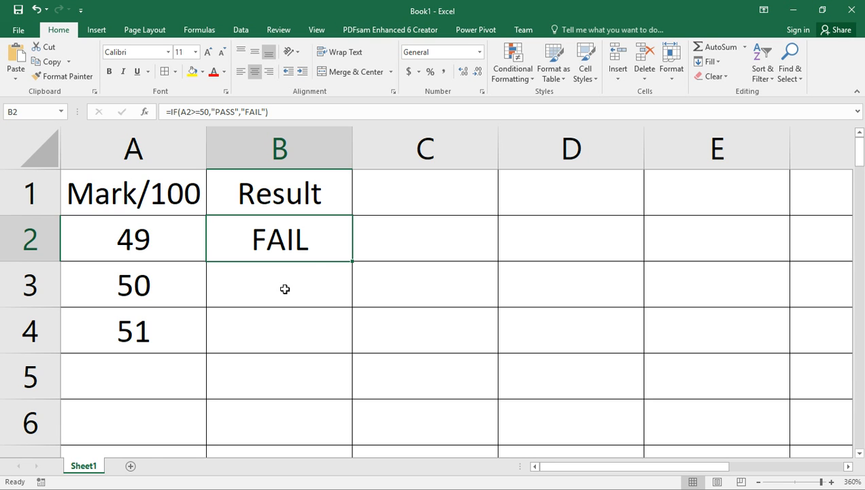
pyautogui.click(153, 290)
pyautogui.click(242, 294)
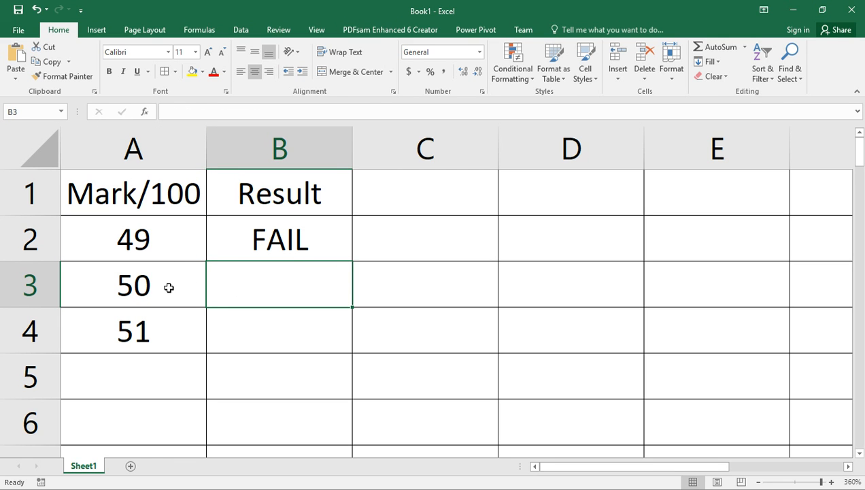
pyautogui.click(270, 245)
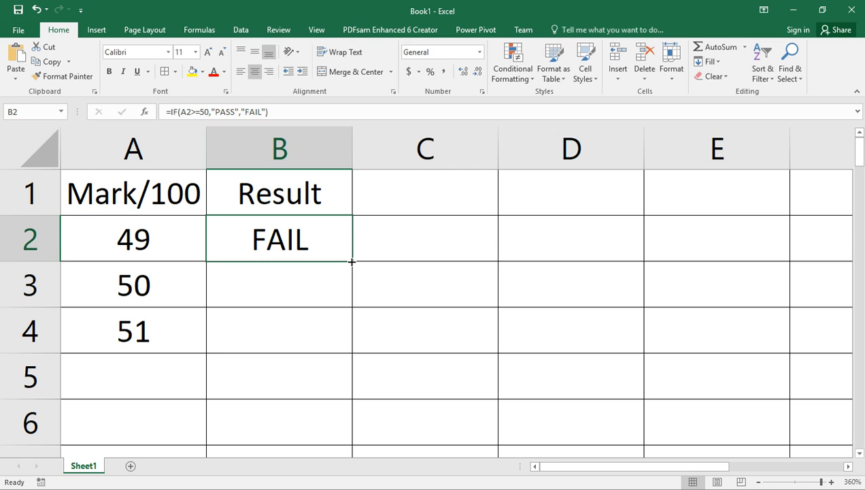
pyautogui.moveTo(352, 261); pyautogui.dragTo(352, 350)
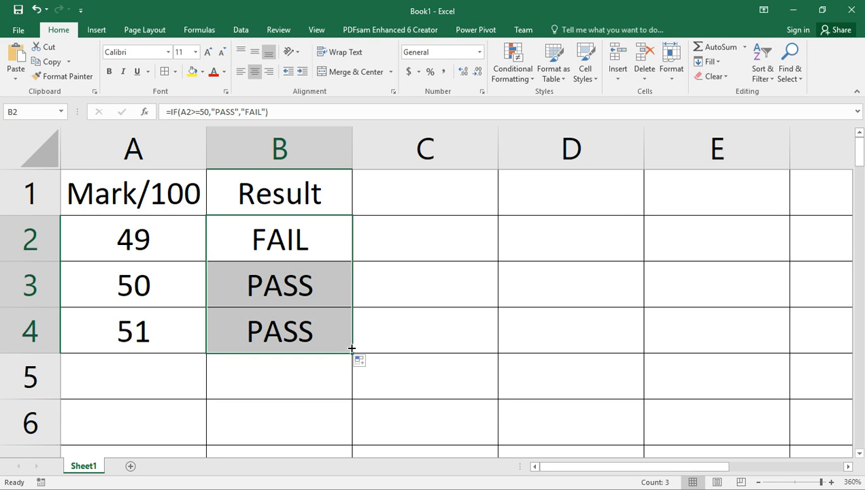
# Inspect the filled formulas in B3 and B4 to see which mark cell each one references.
pyautogui.click(286, 295)
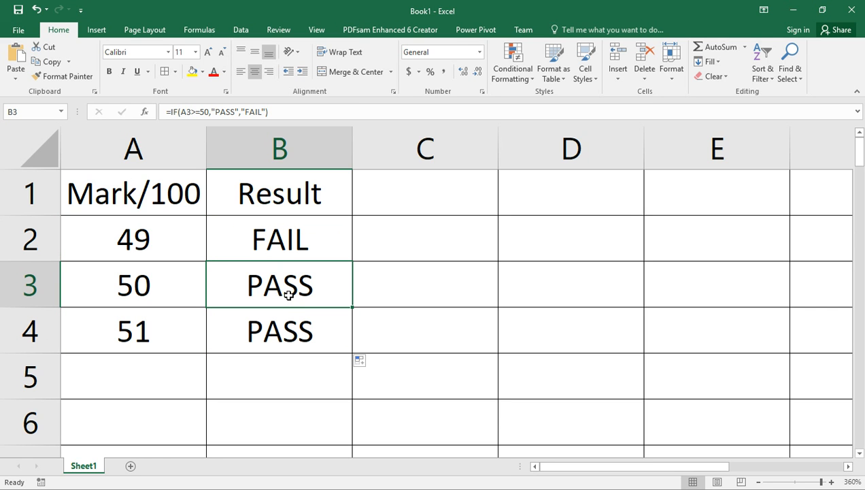
pyautogui.click(194, 111)
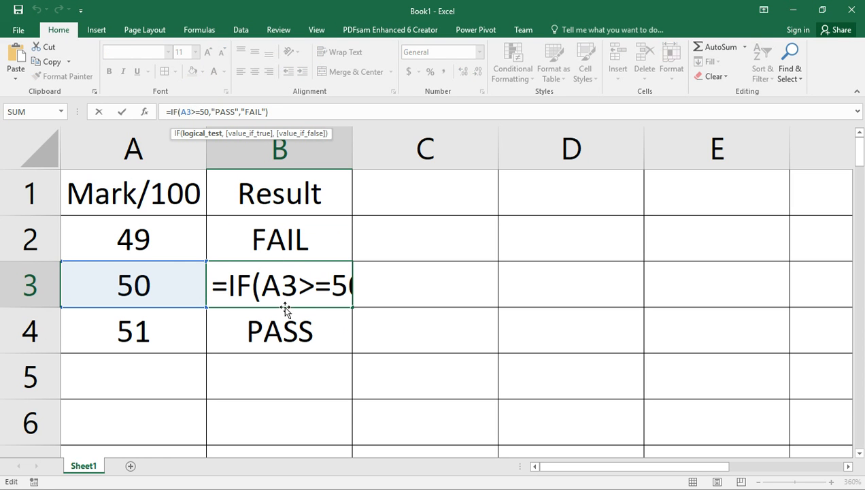
pyautogui.doubleClick(275, 331)
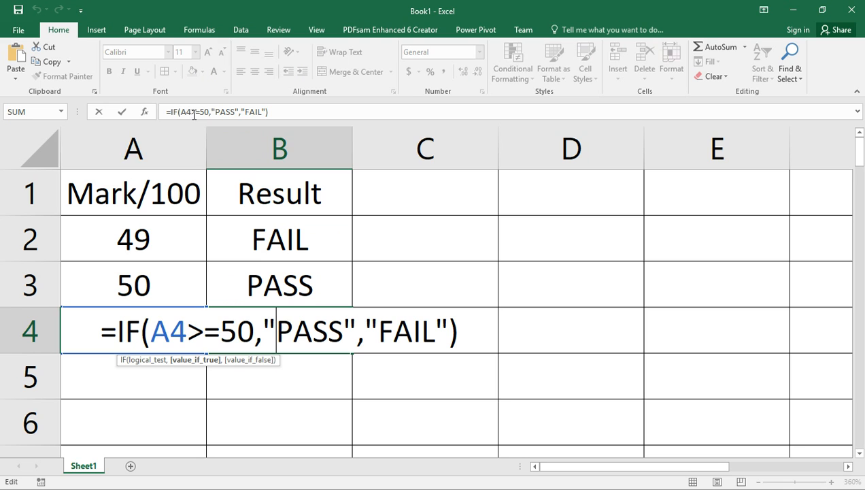
pyautogui.press('Return')
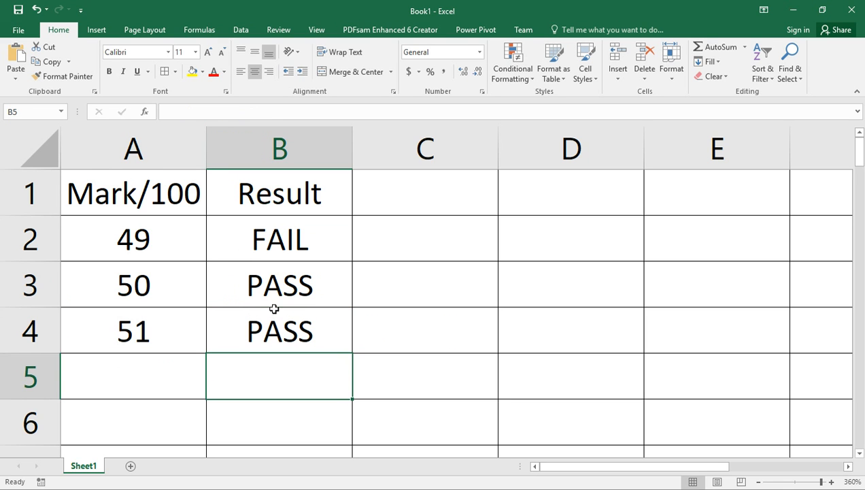
pyautogui.click(139, 242)
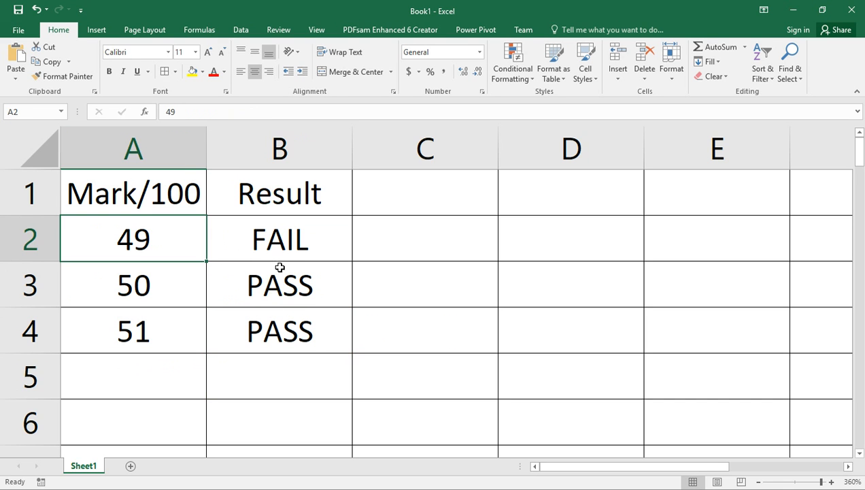
pyautogui.moveTo(313, 333); pyautogui.dragTo(161, 225)
# Enter a mark of 30 in A5 and extend the IF formula from B4 to B5.
pyautogui.click(170, 377)
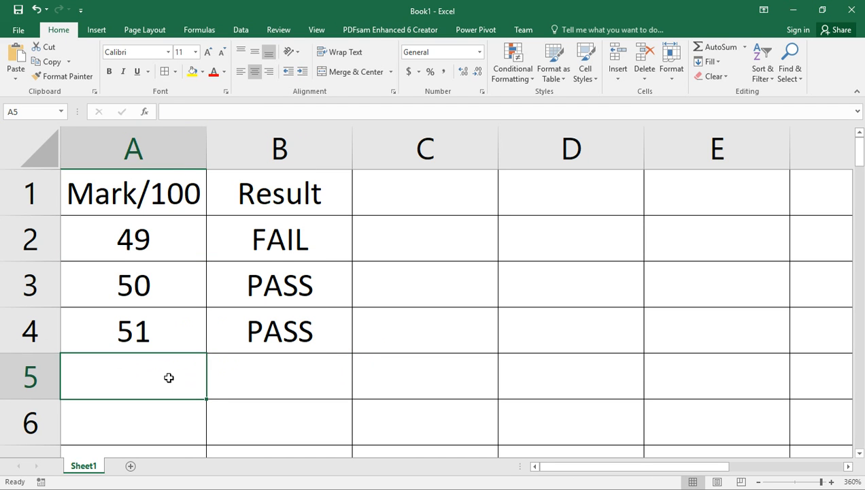
pyautogui.write('30')
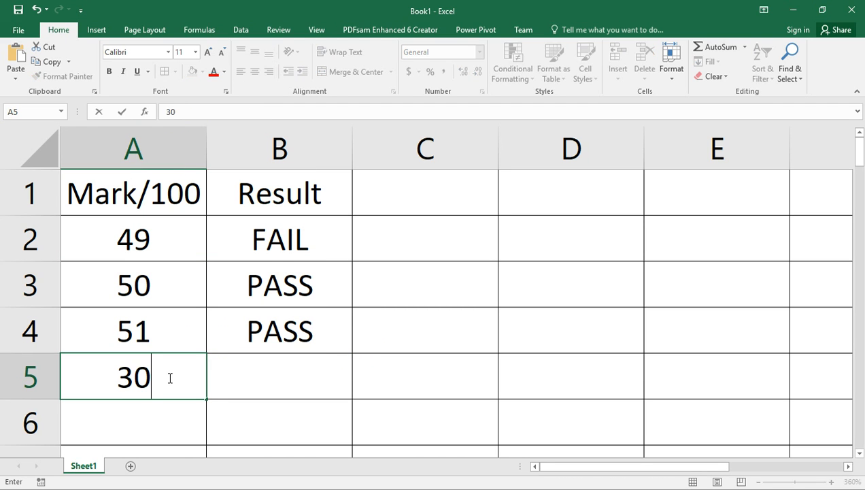
pyautogui.click(279, 331)
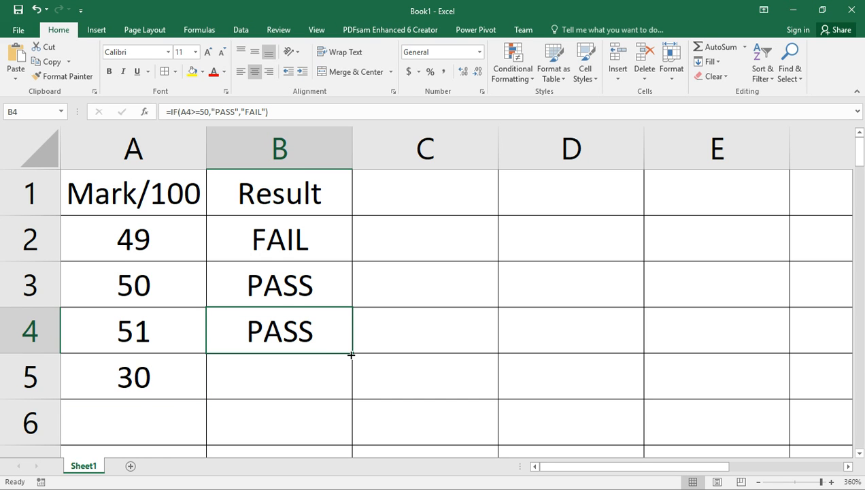
pyautogui.moveTo(351, 353); pyautogui.dragTo(352, 385)
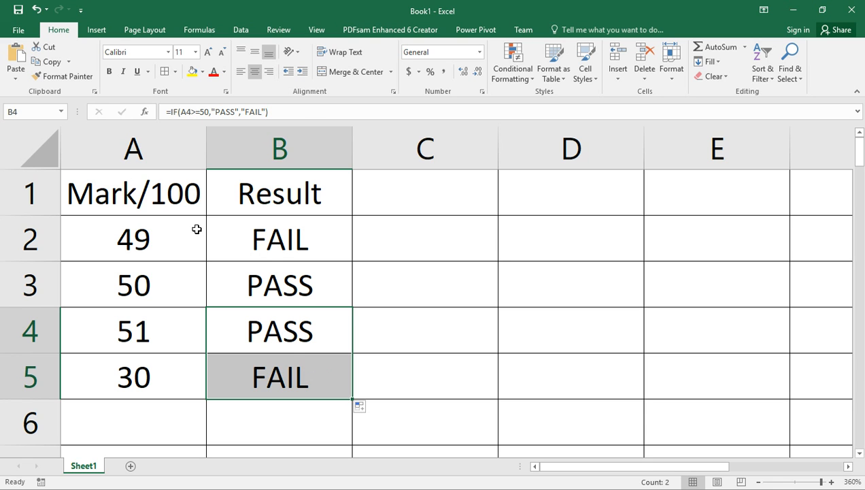
# Review each mark in A2:A5 against its formula and result in B2:B5, along with the column headings.
pyautogui.click(164, 246)
pyautogui.moveTo(165, 246)
pyautogui.mouseDown()
pyautogui.moveTo(164, 266)
pyautogui.moveTo(162, 258)
pyautogui.mouseUp()
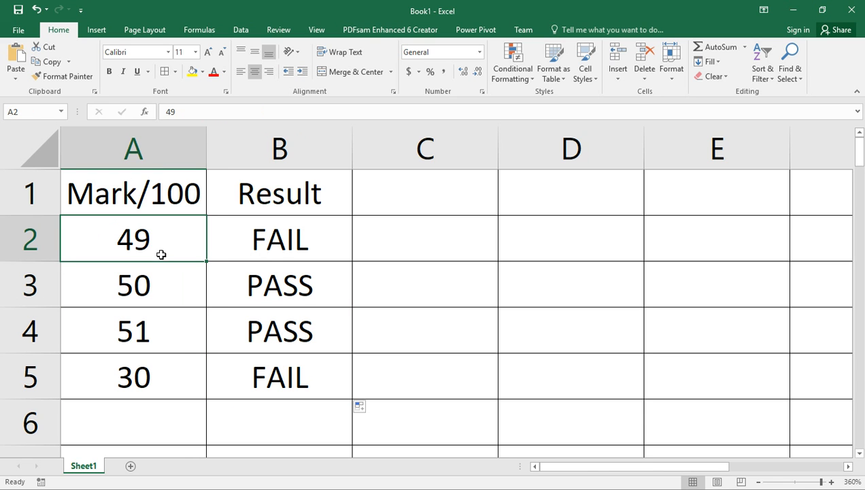
pyautogui.click(281, 245)
pyautogui.click(180, 238)
pyautogui.click(281, 236)
pyautogui.click(185, 242)
pyautogui.click(257, 249)
pyautogui.click(262, 282)
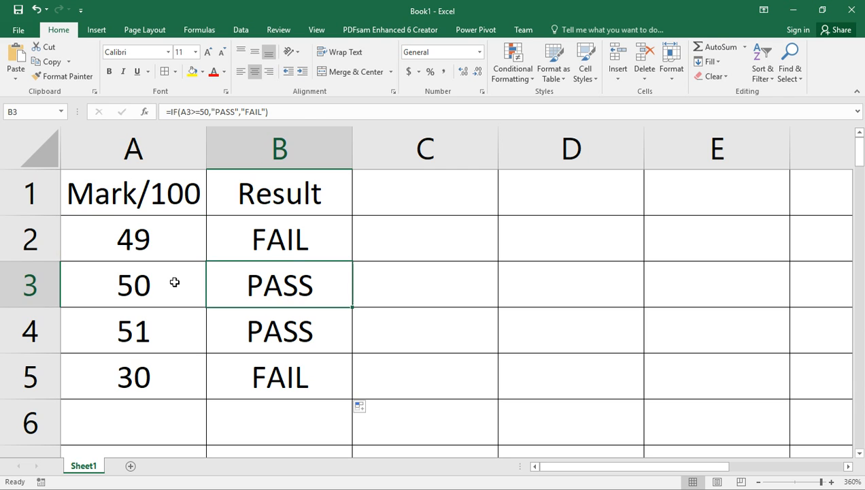
pyautogui.click(163, 280)
pyautogui.click(176, 318)
pyautogui.click(209, 347)
pyautogui.click(177, 365)
pyautogui.click(261, 358)
pyautogui.click(264, 226)
pyautogui.click(97, 199)
pyautogui.click(239, 199)
pyautogui.click(289, 247)
pyautogui.click(193, 248)
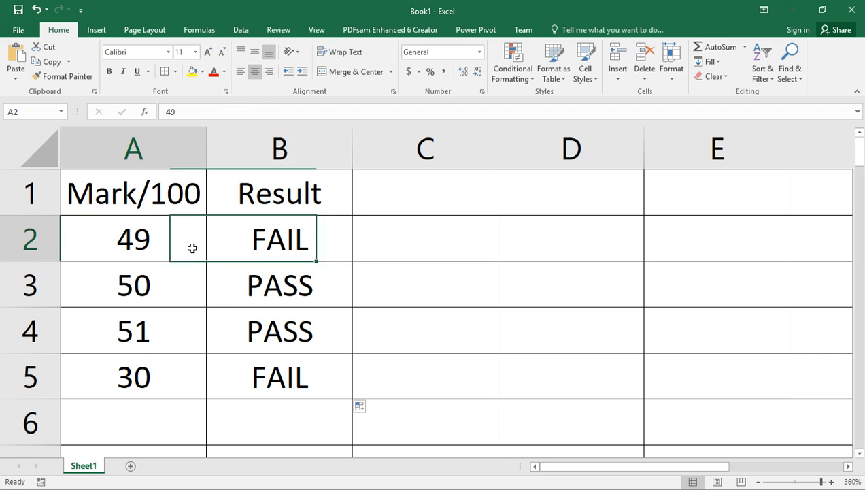
pyautogui.click(141, 284)
pyautogui.click(246, 295)
pyautogui.click(142, 333)
pyautogui.click(145, 382)
pyautogui.click(224, 379)
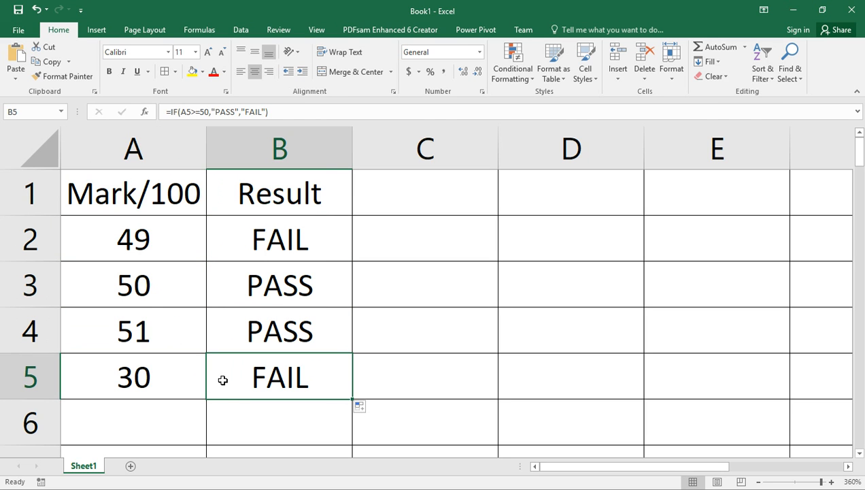
pyautogui.click(168, 302)
pyautogui.click(268, 301)
pyautogui.click(172, 250)
pyautogui.click(261, 241)
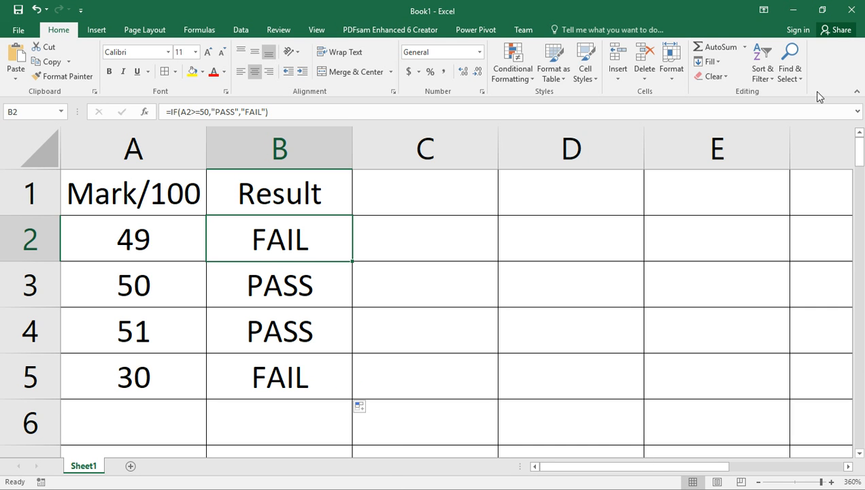
# Switch to the Camera app to view the webcam preview, and return to the Excel workbook.
pyautogui.click(792, 9)
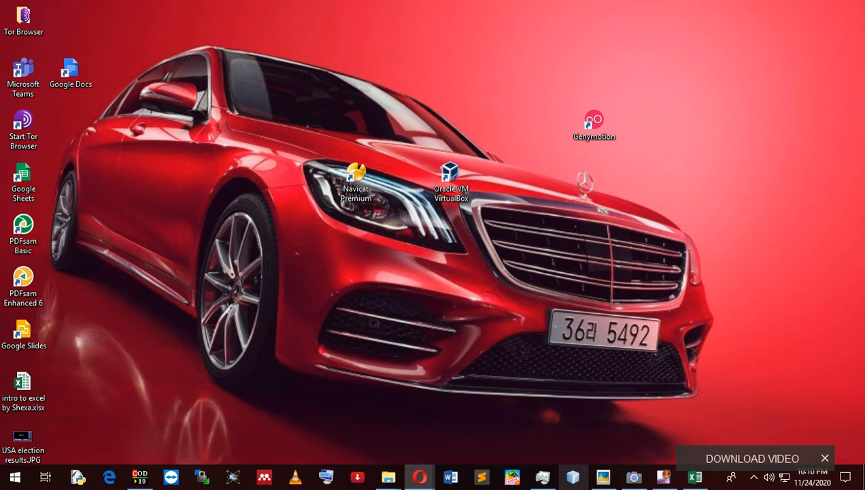
pyautogui.click(633, 478)
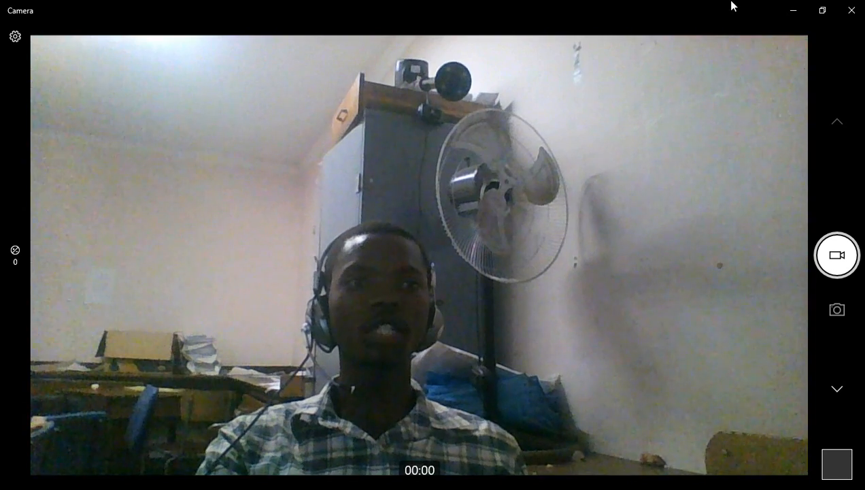
pyautogui.click(793, 14)
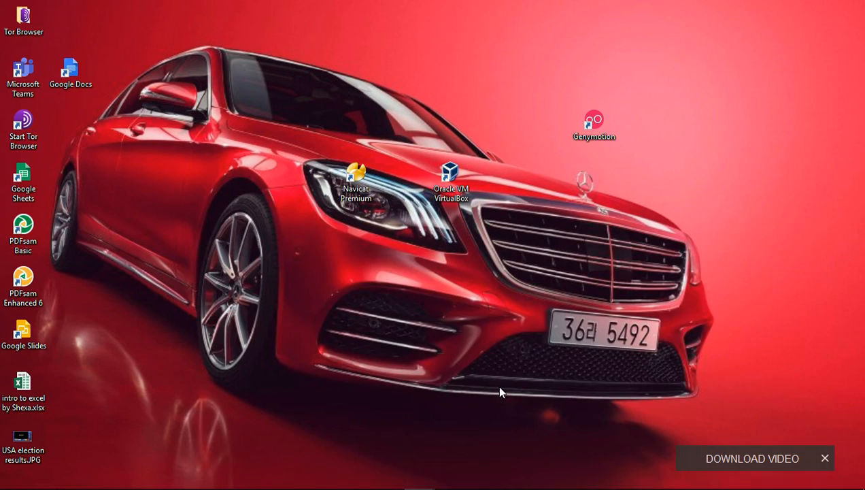
pyautogui.moveTo(602, 481)
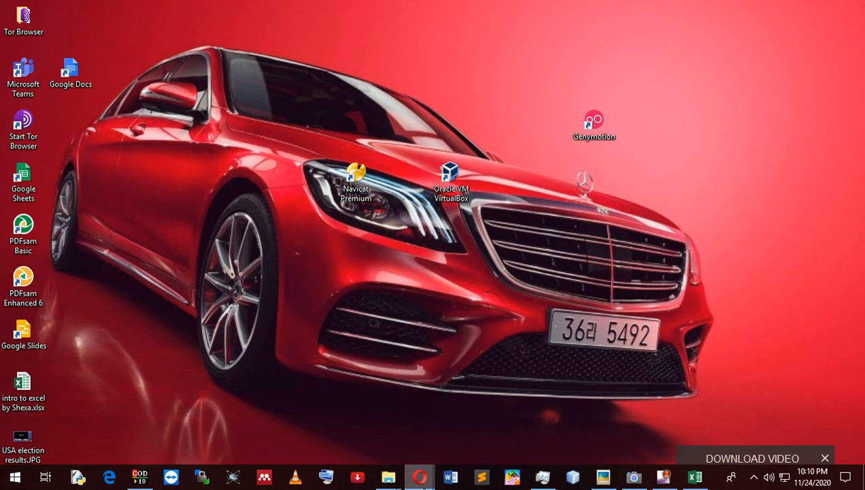
pyautogui.click(694, 477)
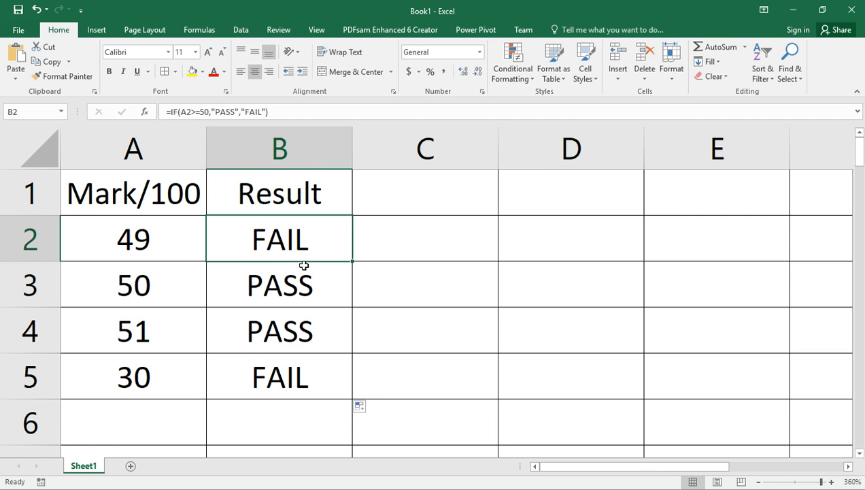
pyautogui.scroll(-5, 302, 266)
pyautogui.scroll(1, 302, 262)
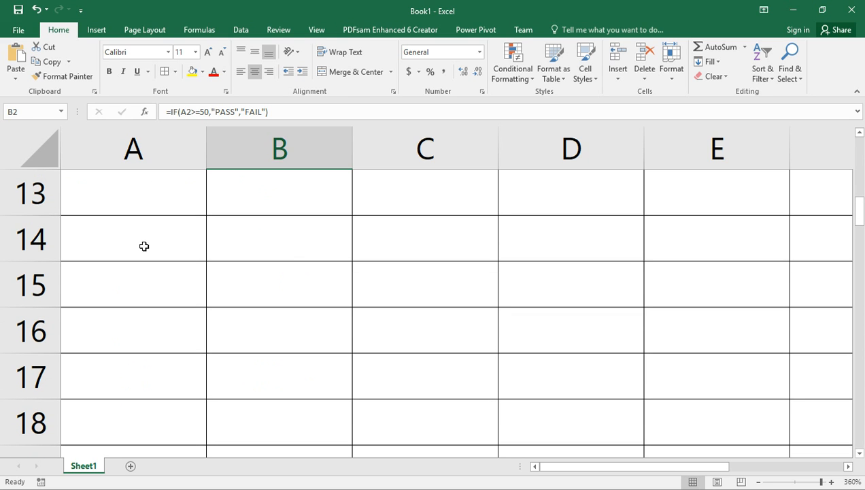
# Enter 50 in A14 and the heading "Value" above it in A13.
pyautogui.click(127, 245)
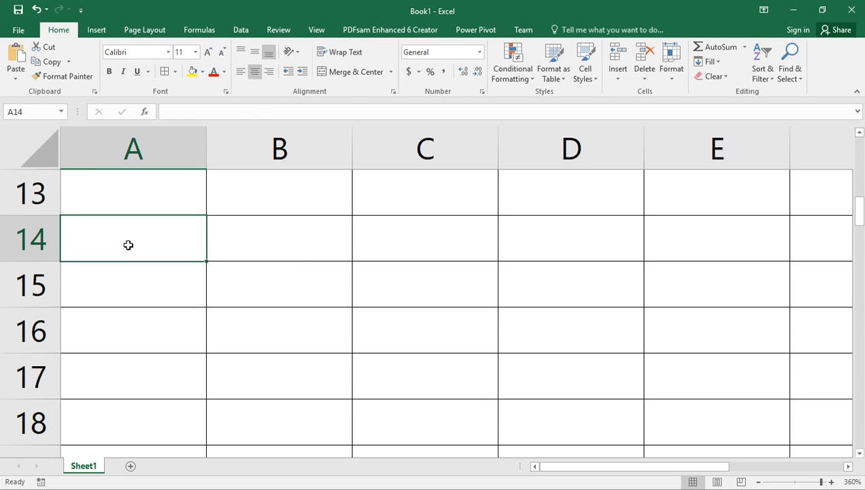
pyautogui.write('50')
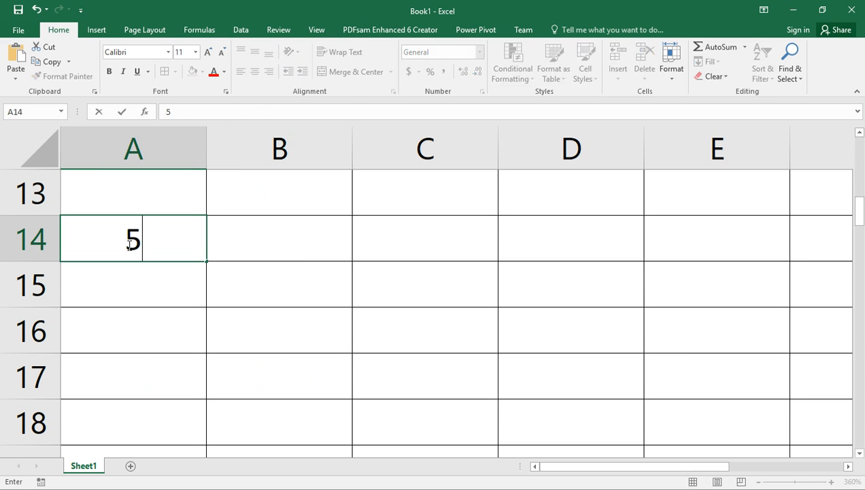
pyautogui.click(243, 239)
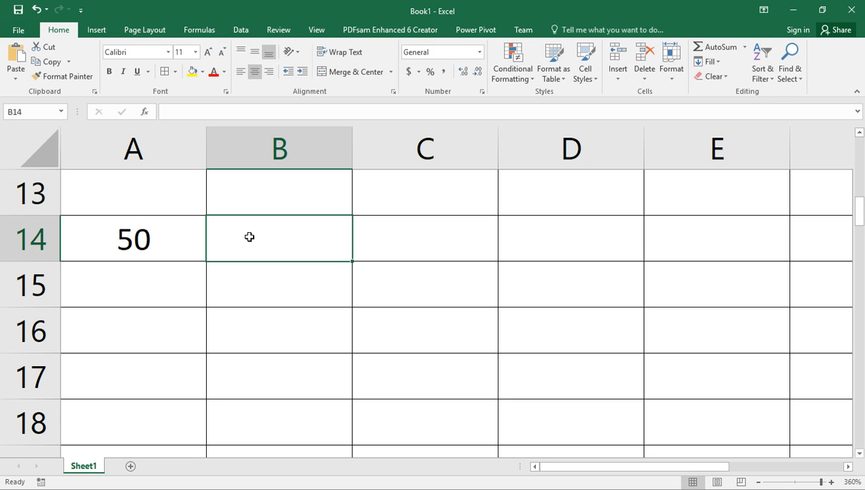
pyautogui.click(142, 201)
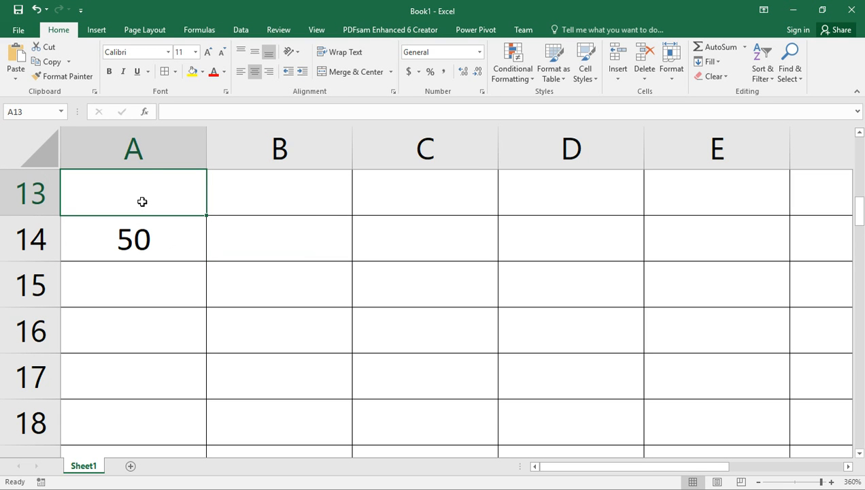
pyautogui.write('Value')
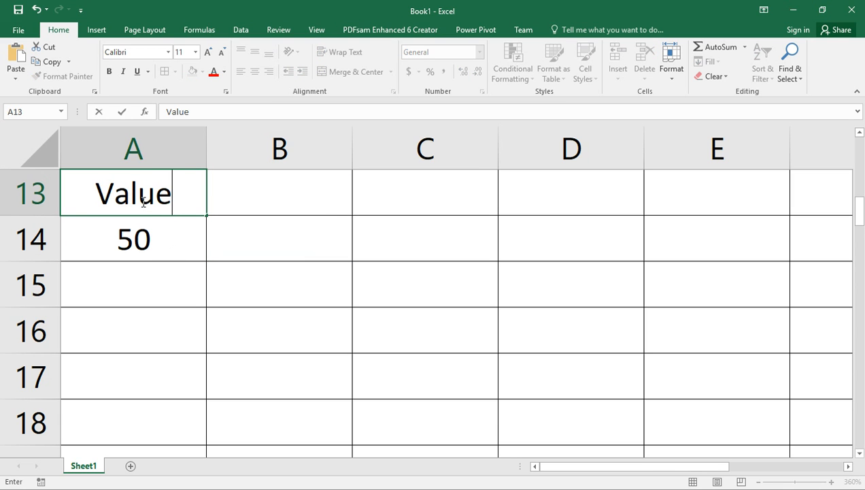
# Enter "50/!50" as the heading in B13.
pyautogui.click(242, 203)
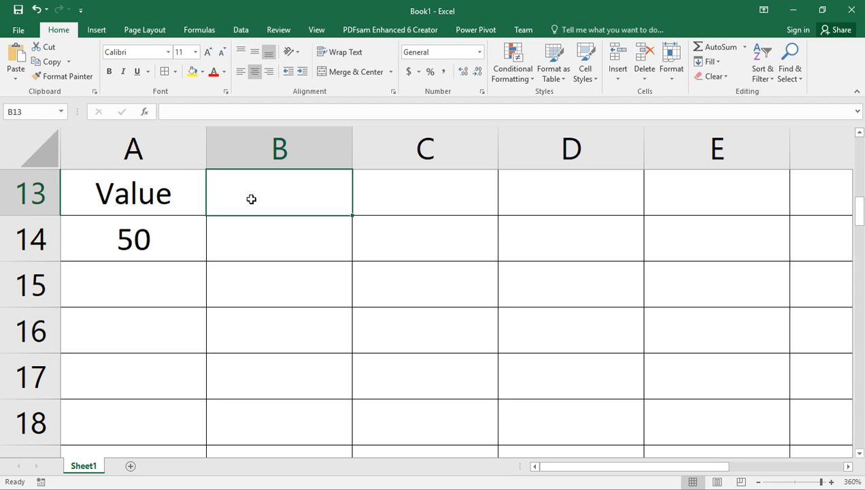
pyautogui.write('50')
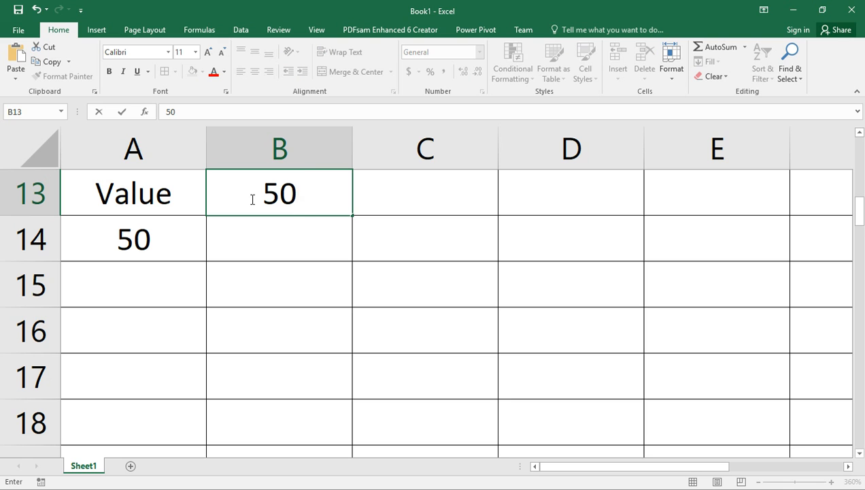
pyautogui.write('/!')
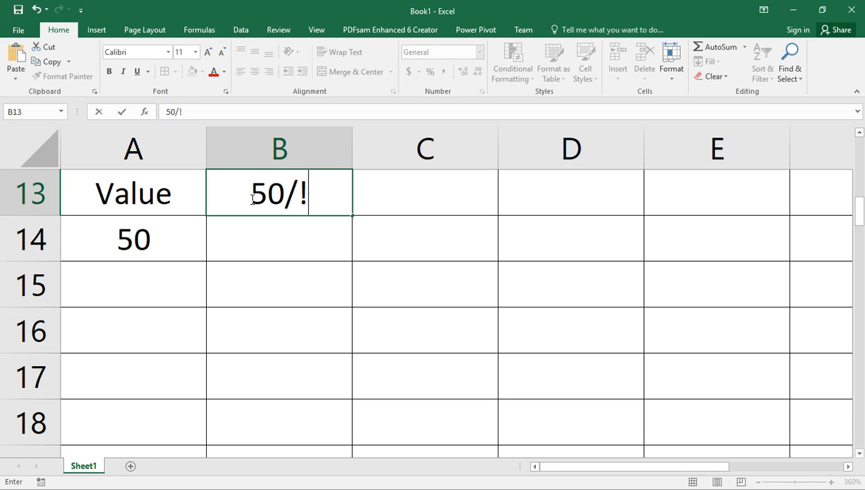
pyautogui.write('50')
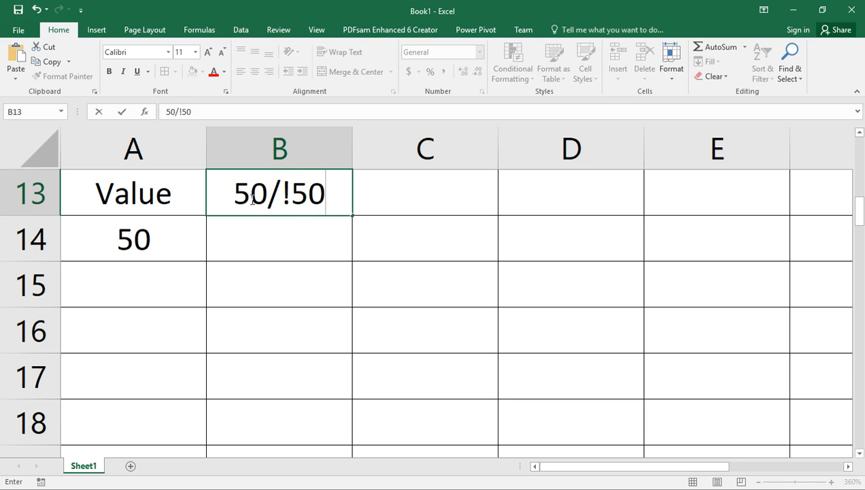
pyautogui.press('Return')
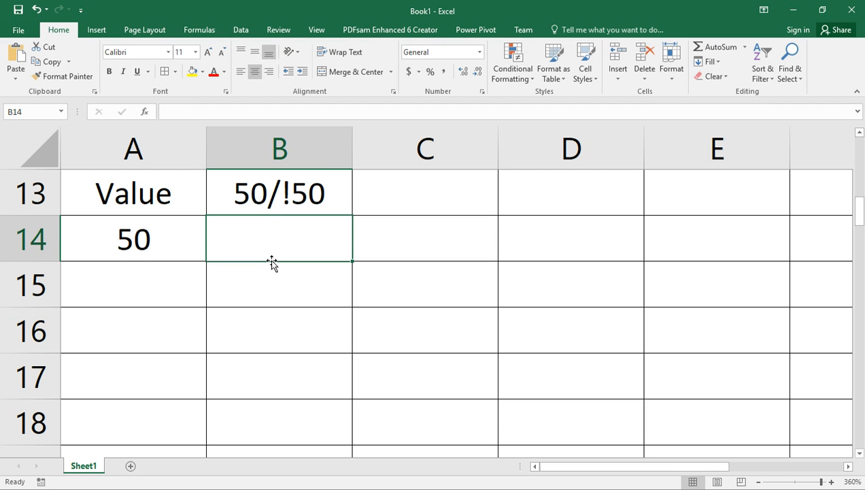
# Replace the heading in B13 with "Is it fifty?".
pyautogui.doubleClick(253, 195)
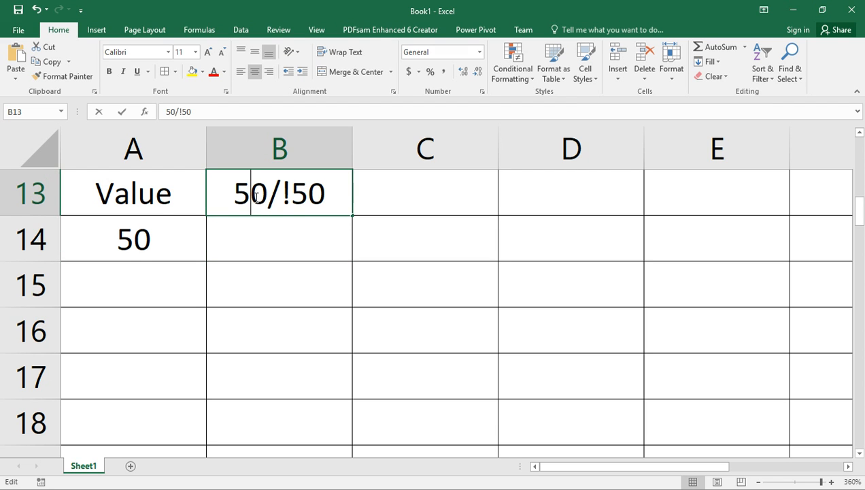
pyautogui.press('Delete')
pyautogui.press('Delete')
pyautogui.press('Delete')
pyautogui.press('Delete')
pyautogui.press('Delete')
pyautogui.press('BackSpace')
pyautogui.write('Is it ')
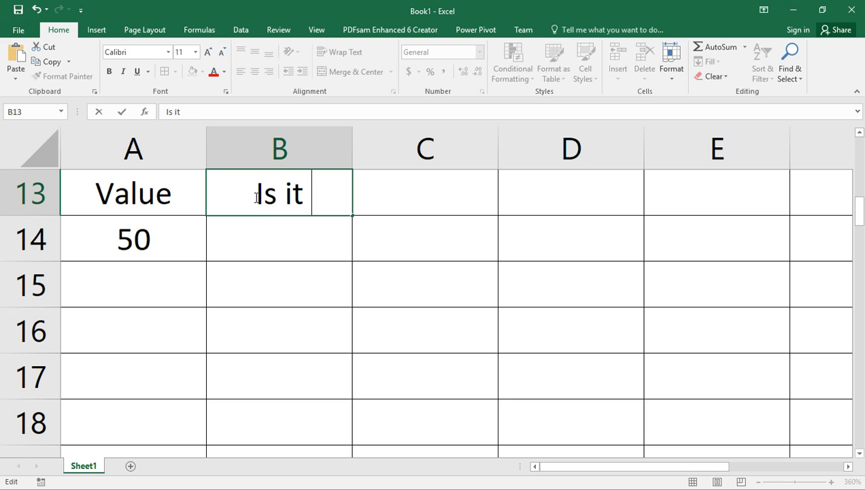
pyautogui.write('fit')
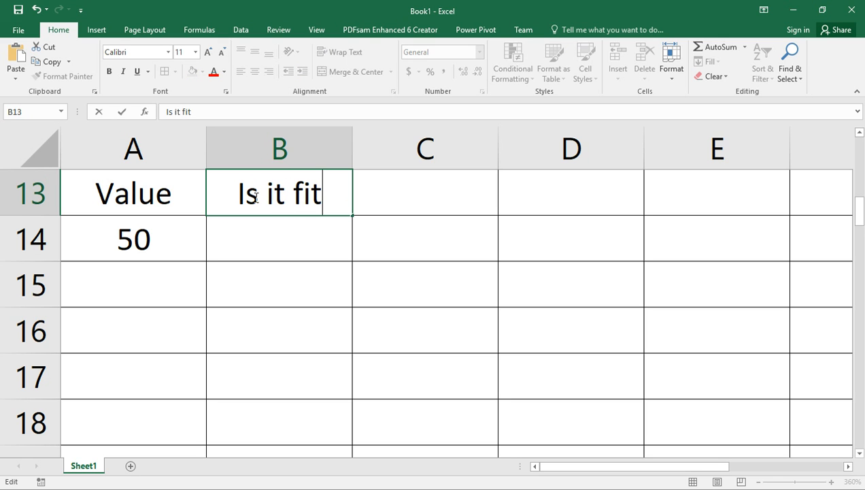
pyautogui.press('BackSpace')
pyautogui.write('fty')
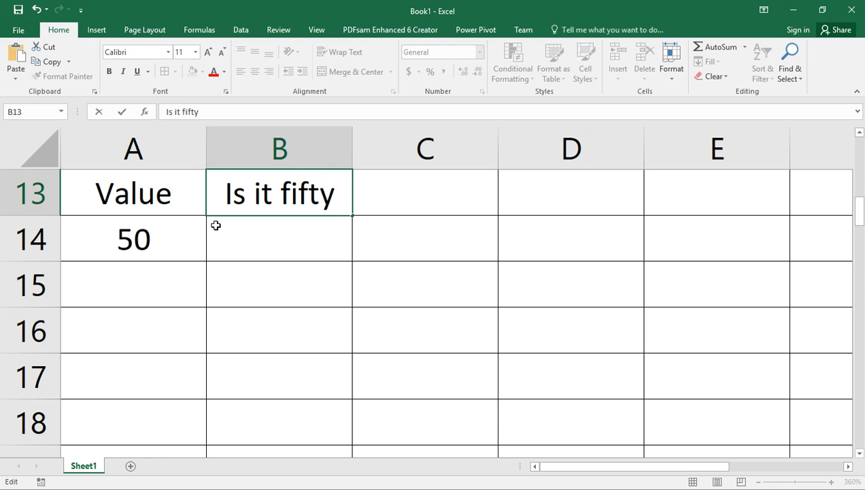
pyautogui.write('?')
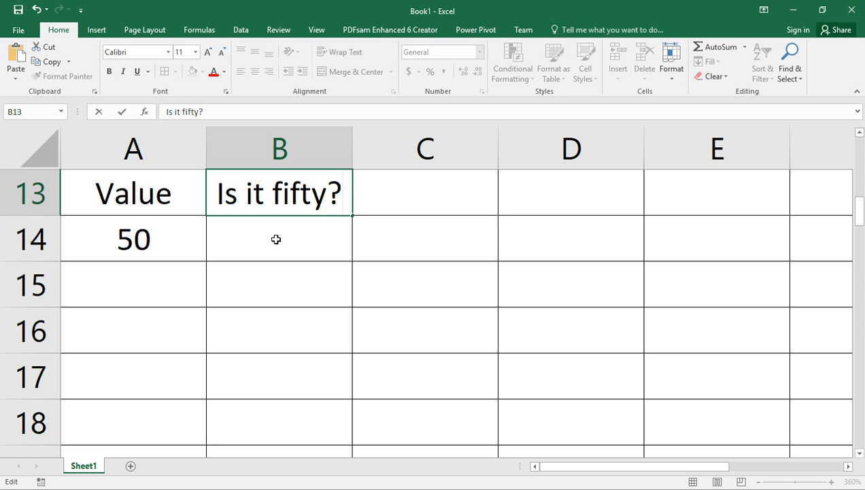
pyautogui.press('Return')
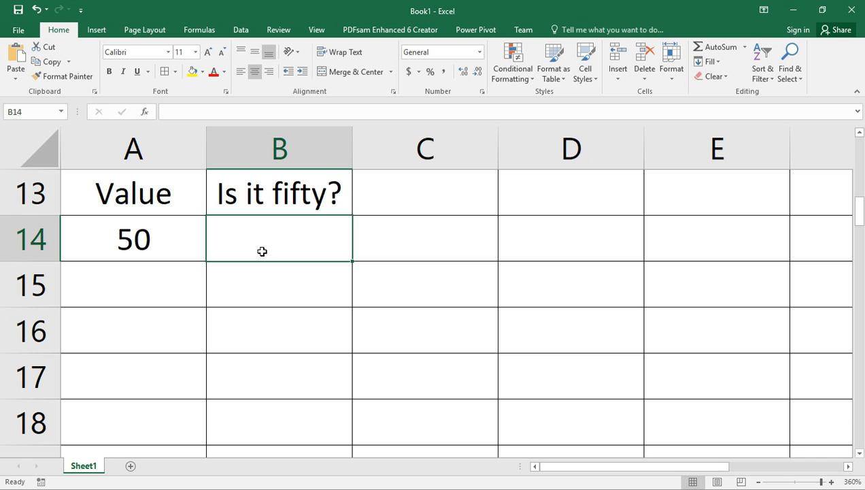
# Examine the value in A14 and the neighbouring answer cell B14 under the new headings.
pyautogui.click(164, 253)
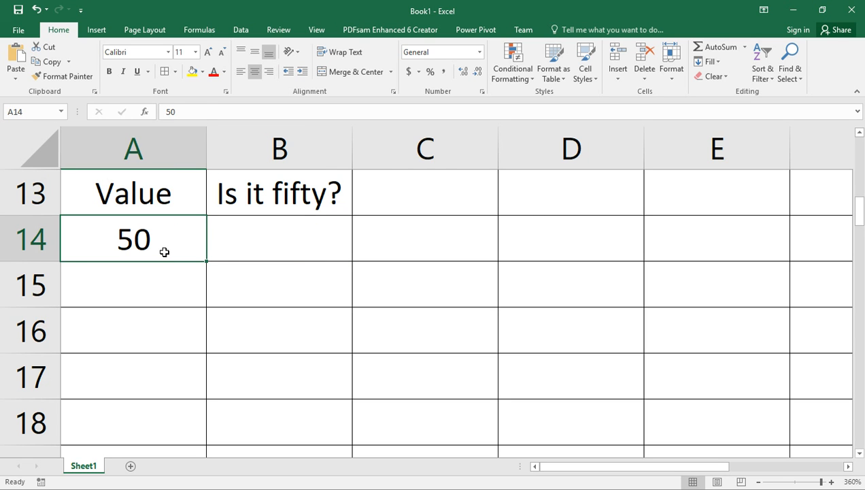
pyautogui.click(265, 242)
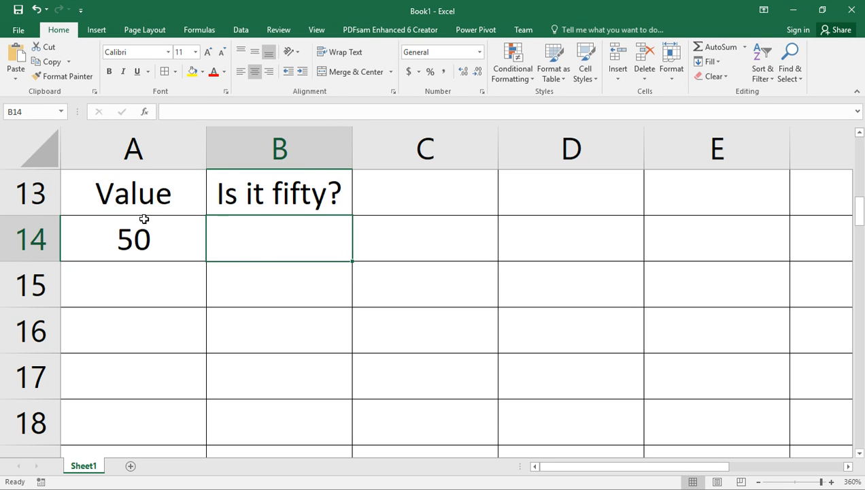
pyautogui.click(154, 238)
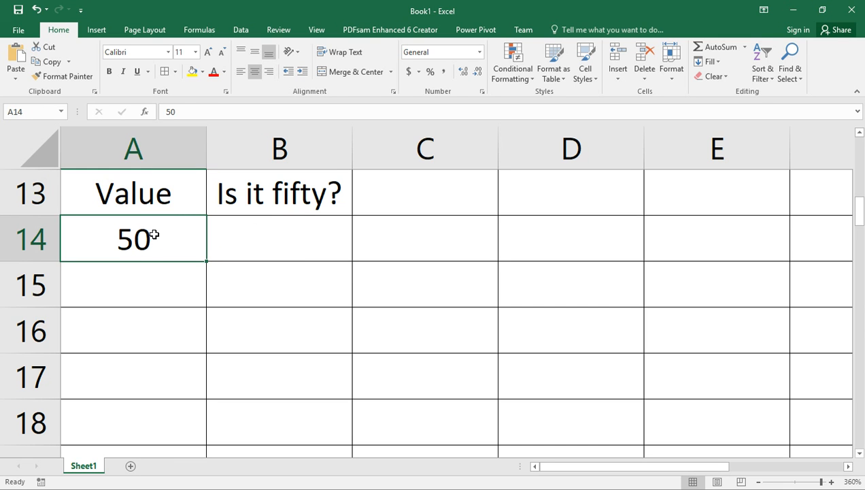
pyautogui.click(228, 250)
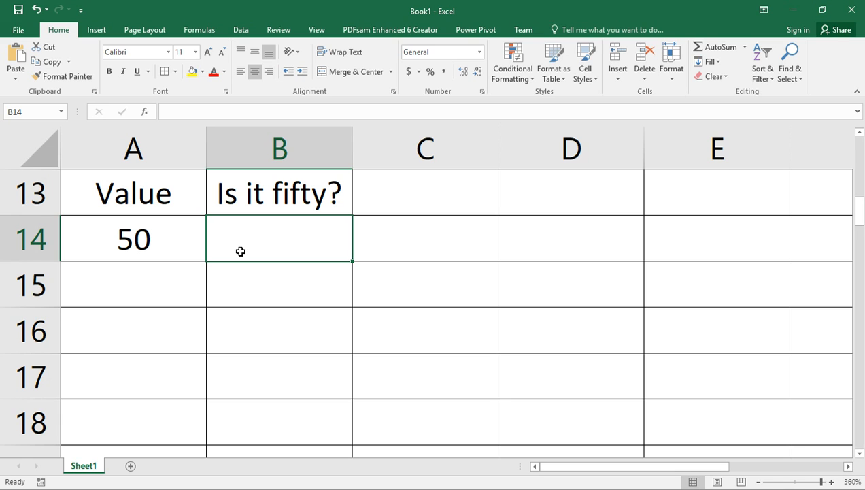
# Widen column B to about twice its width and select B14.
pyautogui.doubleClick(241, 251)
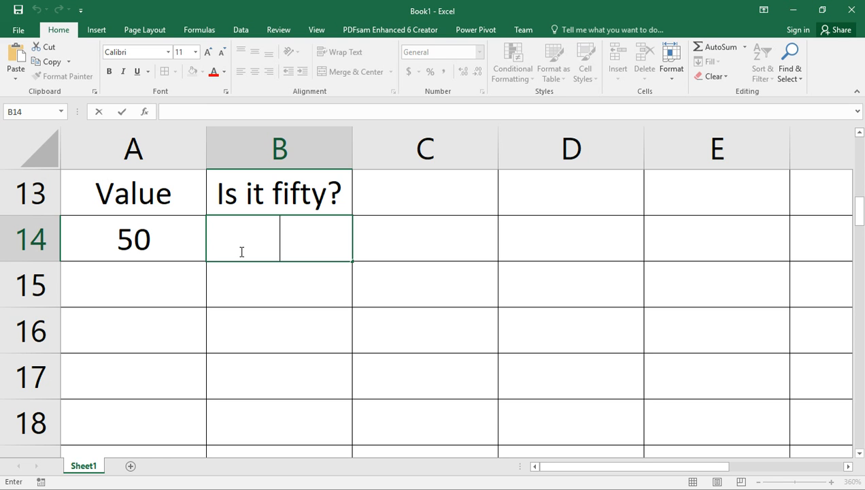
pyautogui.click(282, 157)
pyautogui.moveTo(351, 139); pyautogui.dragTo(496, 168)
pyautogui.click(295, 235)
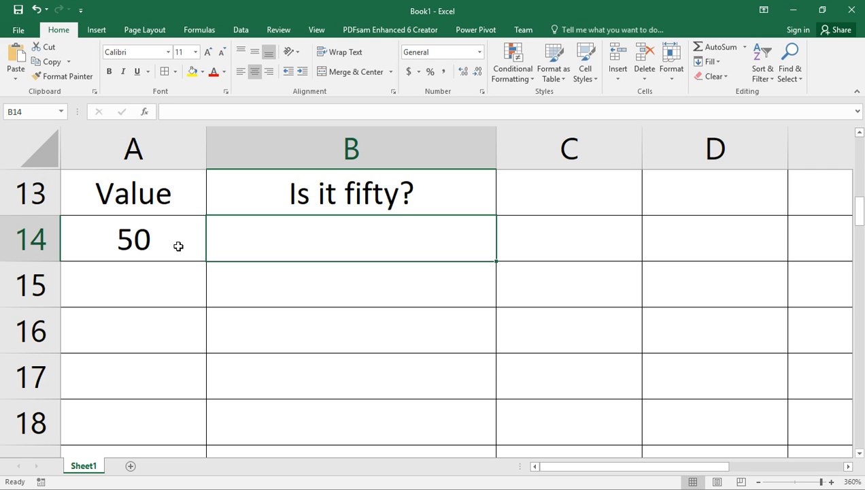
# Begin a formula in B14 with "=if" and view the suggested descriptions of IFERROR, IFNA and IF.
pyautogui.doubleClick(283, 251)
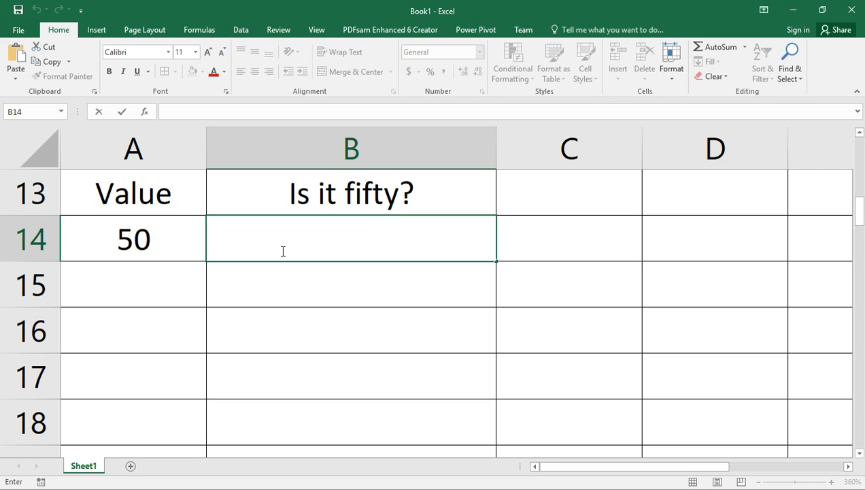
pyautogui.write('=')
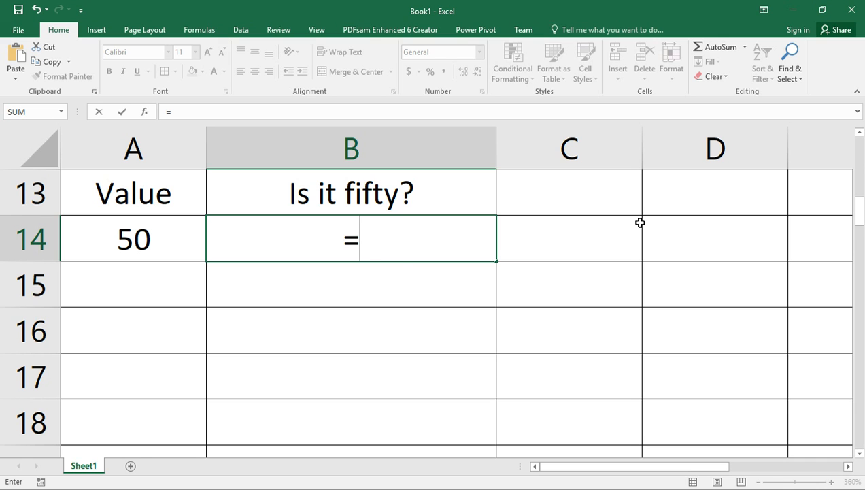
pyautogui.write('if')
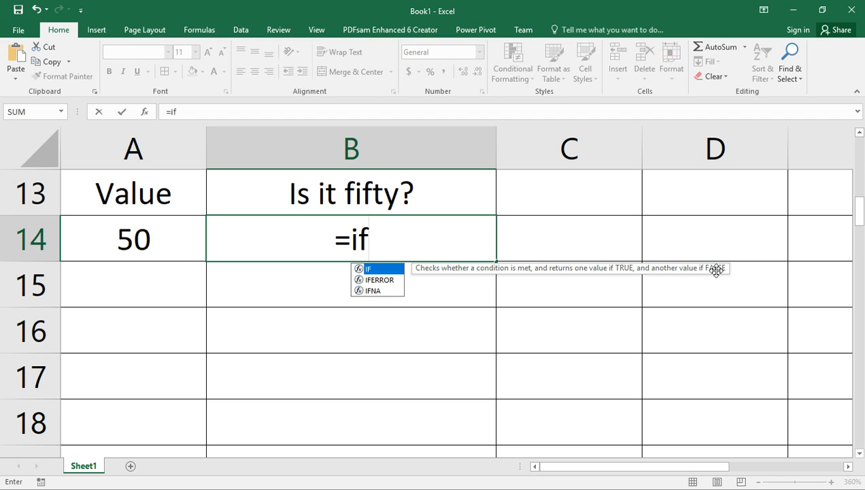
pyautogui.click(374, 281)
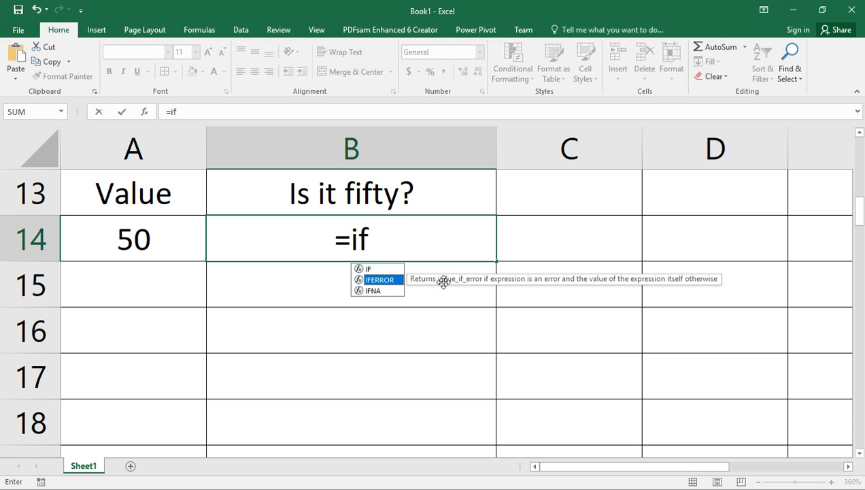
pyautogui.click(372, 292)
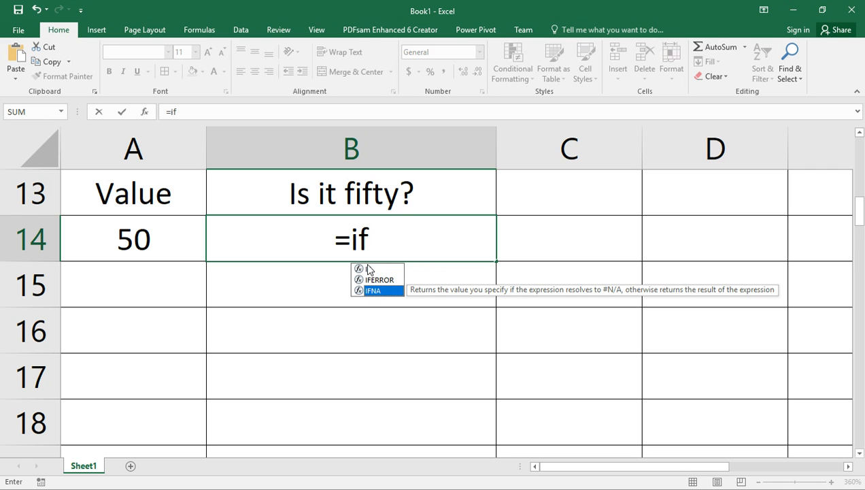
pyautogui.click(368, 269)
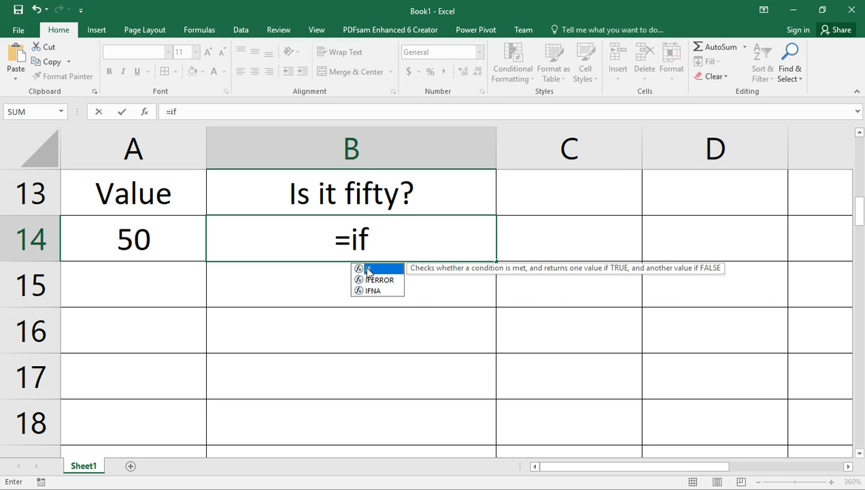
pyautogui.click(396, 241)
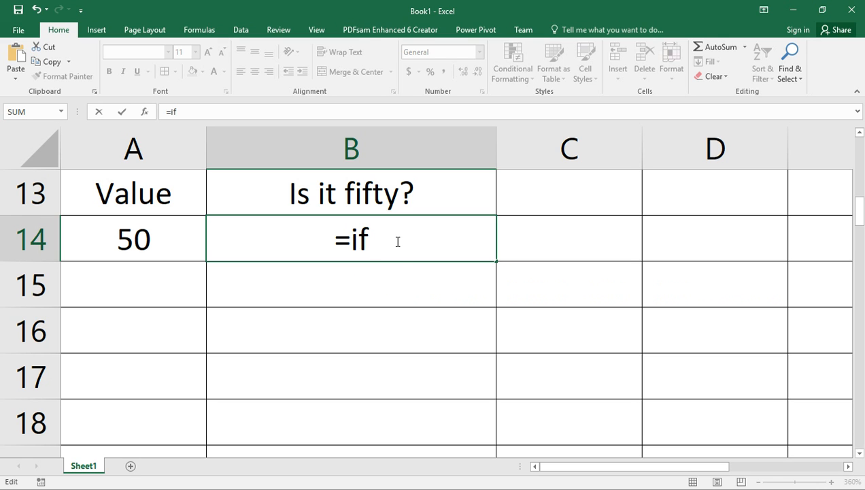
# Enter a3=50 as the logical test of the IF formula in B14 and check that argument.
pyautogui.write('(')
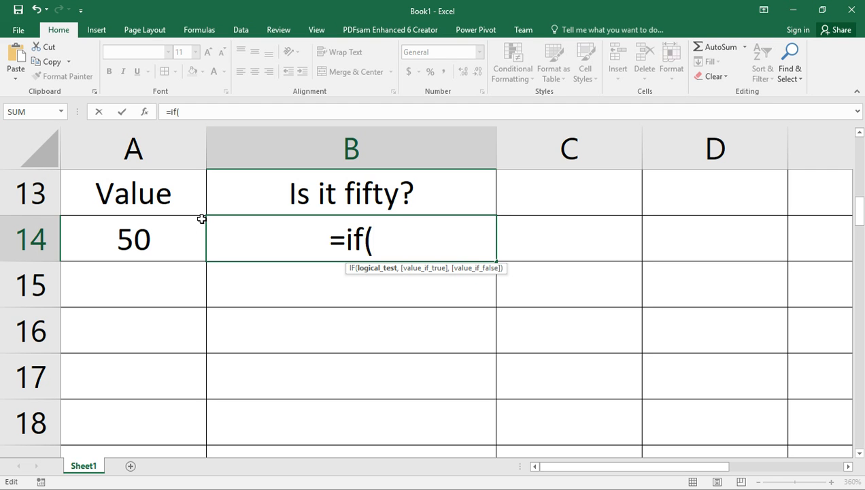
pyautogui.write('a3')
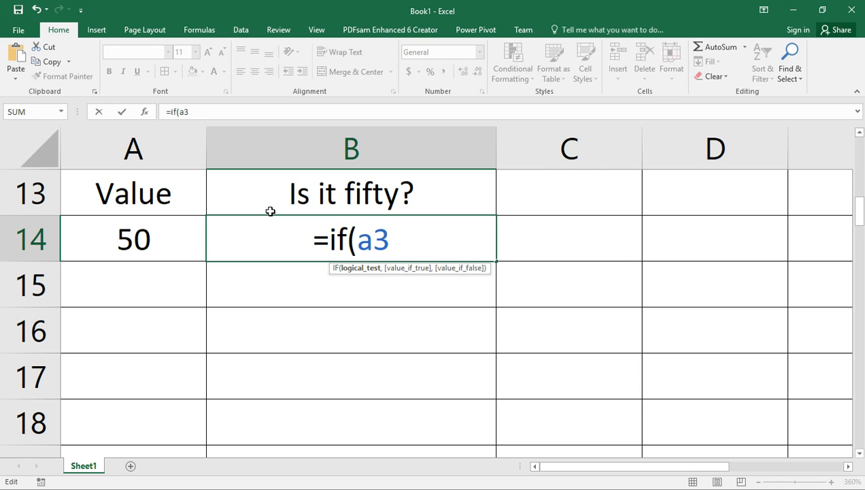
pyautogui.write('=')
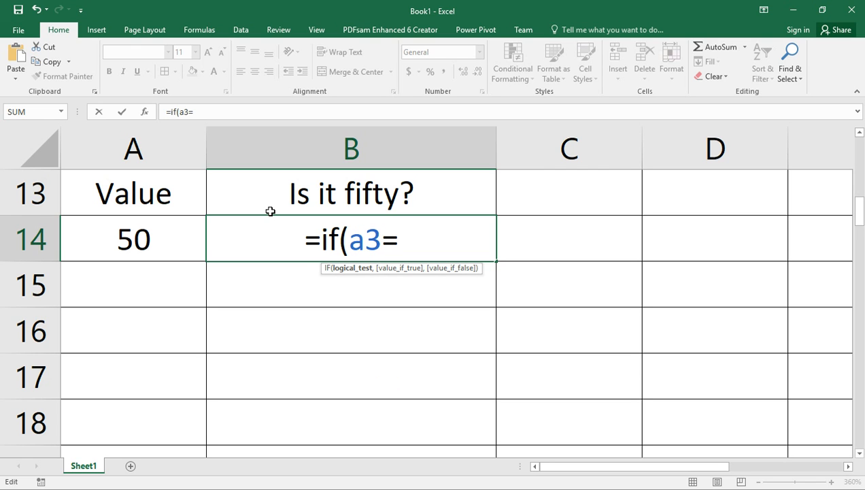
pyautogui.write('50')
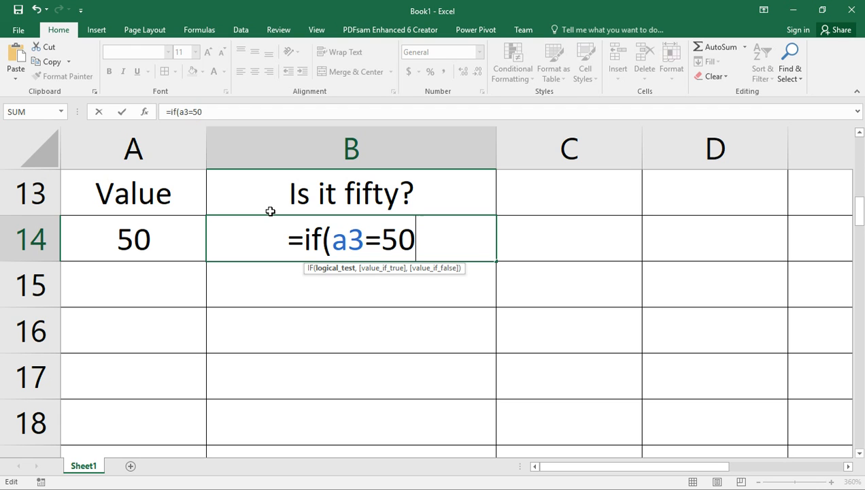
pyautogui.write(',')
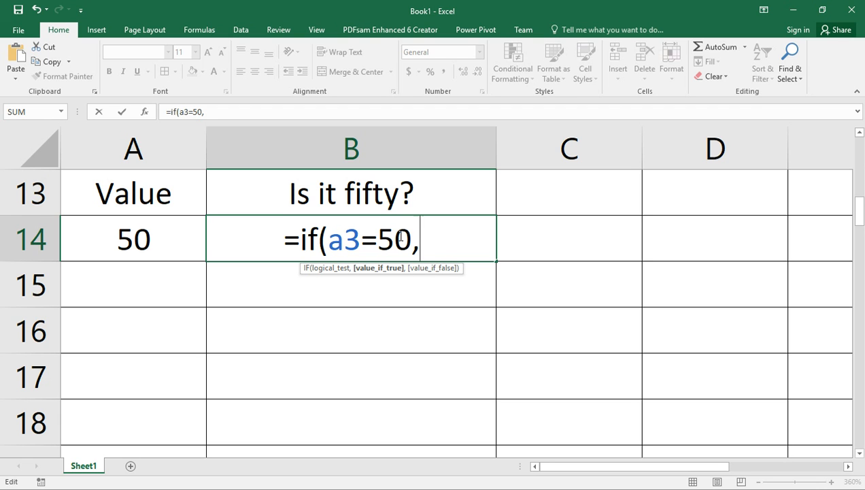
pyautogui.moveTo(411, 239); pyautogui.dragTo(331, 242)
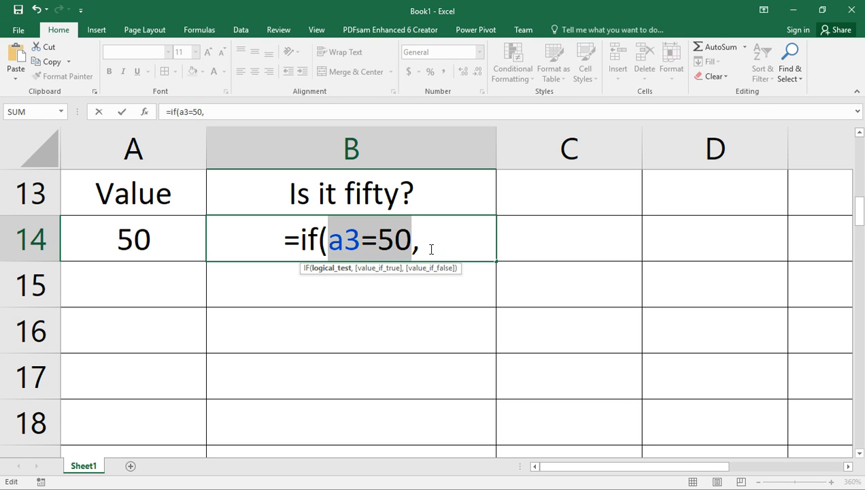
pyautogui.click(436, 246)
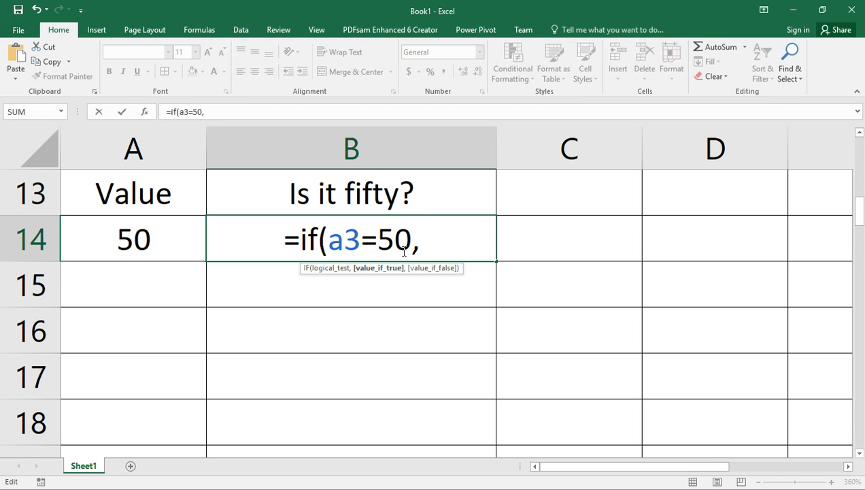
# Add "It is Fifty" as the value-if-true text of the IF formula in B14.
pyautogui.write('"')
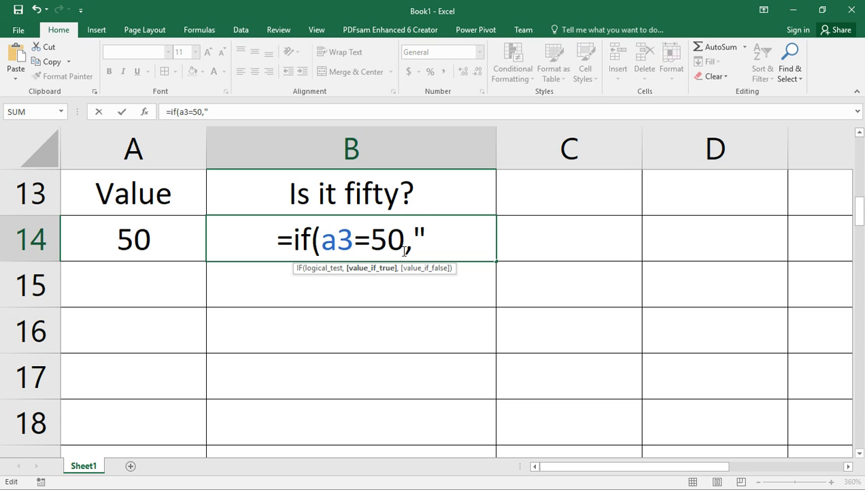
pyautogui.write('It is')
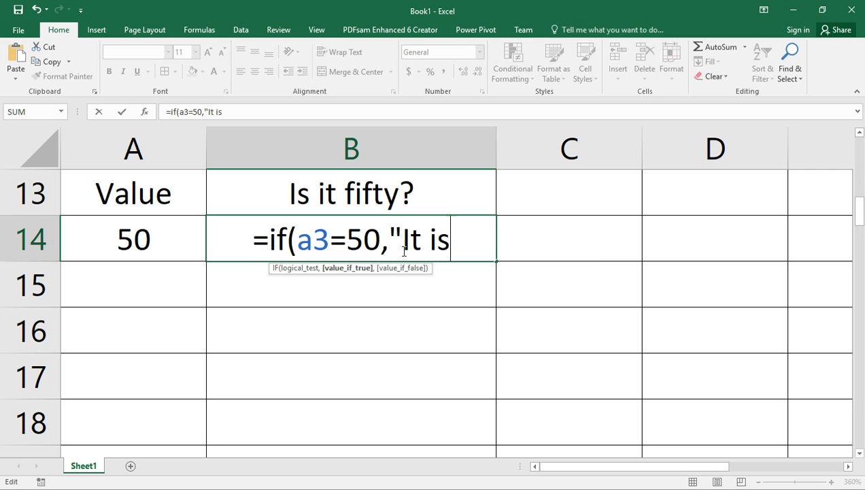
pyautogui.write(' Fifty')
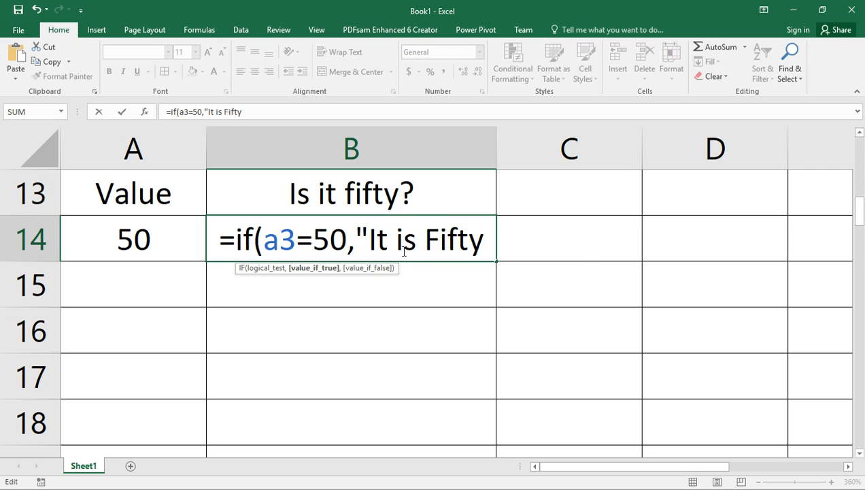
pyautogui.write('"')
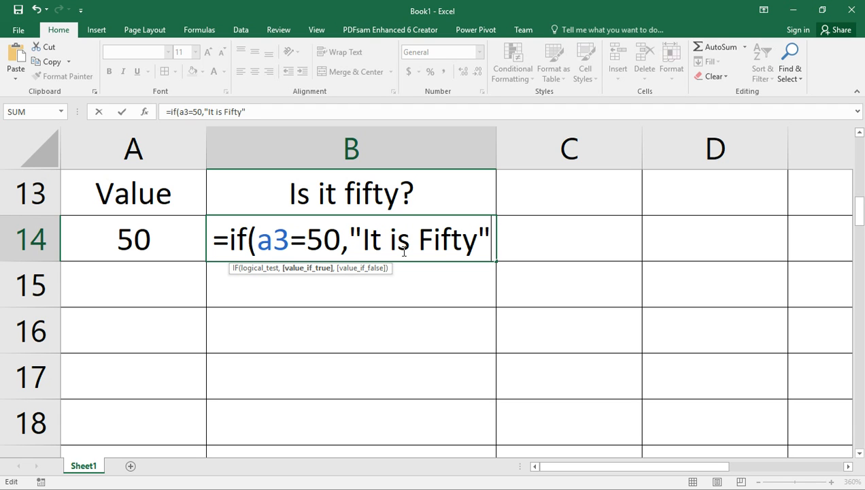
# Add "It is not fifty" as the value-if-false text and complete the IF formula in B14.
pyautogui.write(',"')
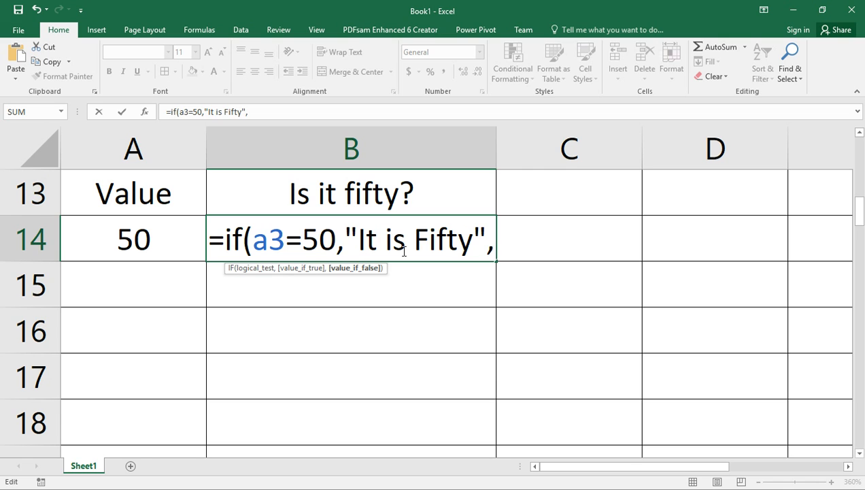
pyautogui.write('It')
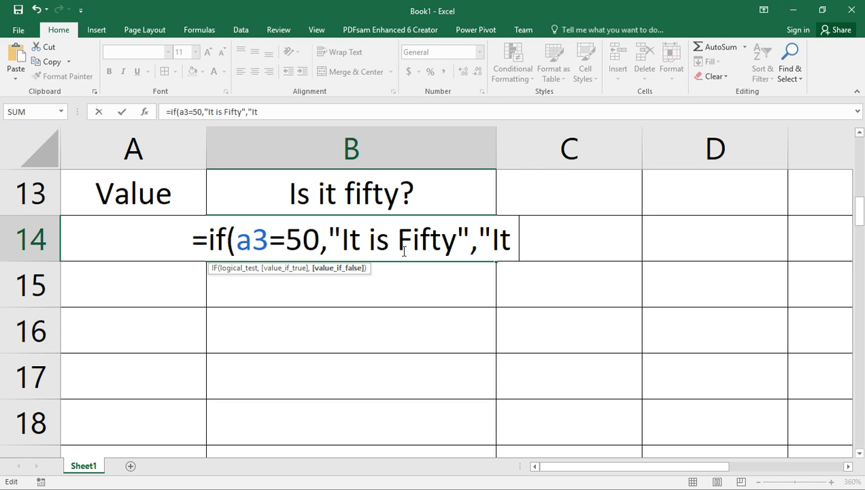
pyautogui.write(' is')
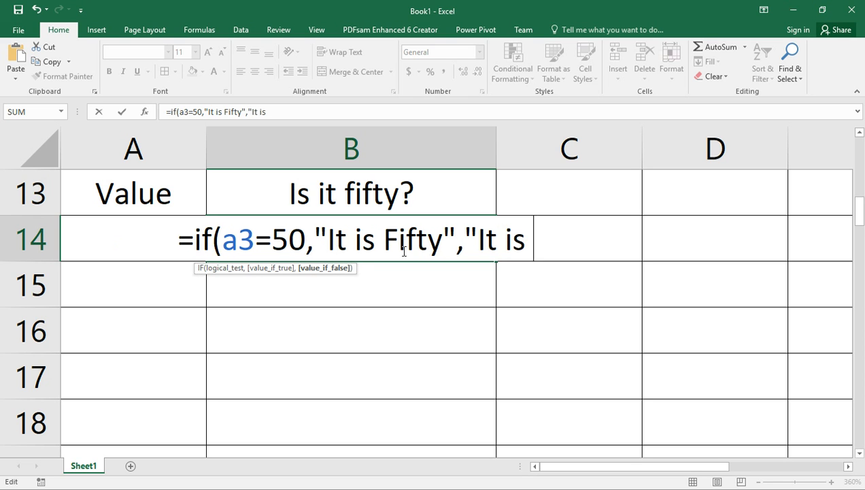
pyautogui.write(' not fif')
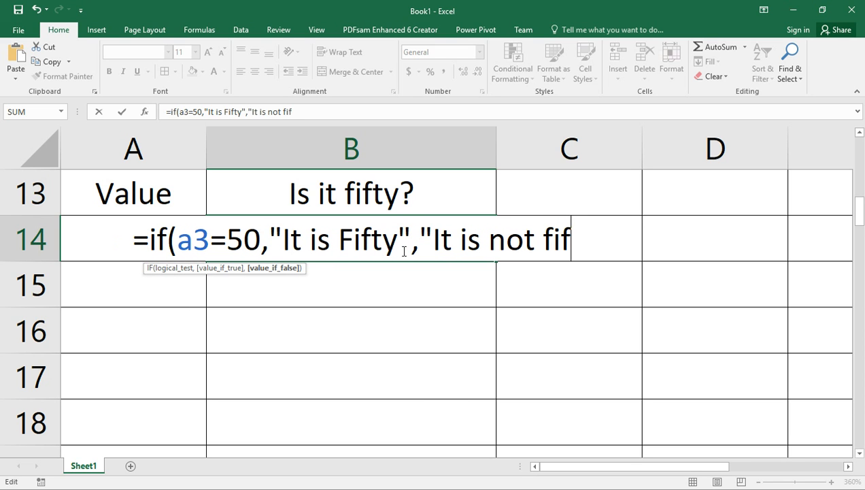
pyautogui.write('ty")')
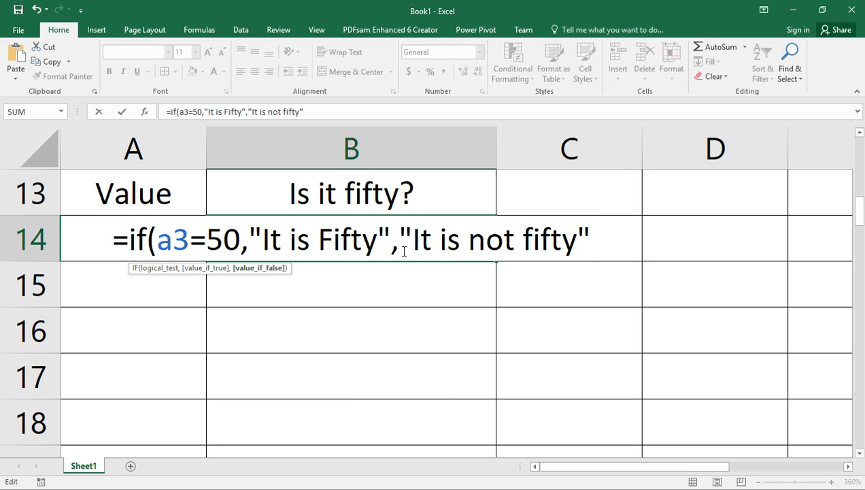
pyautogui.press('Return')
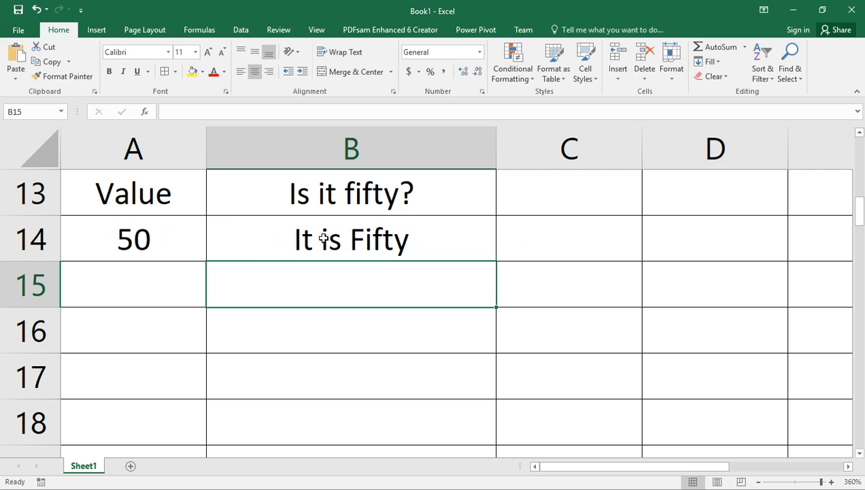
pyautogui.click(355, 241)
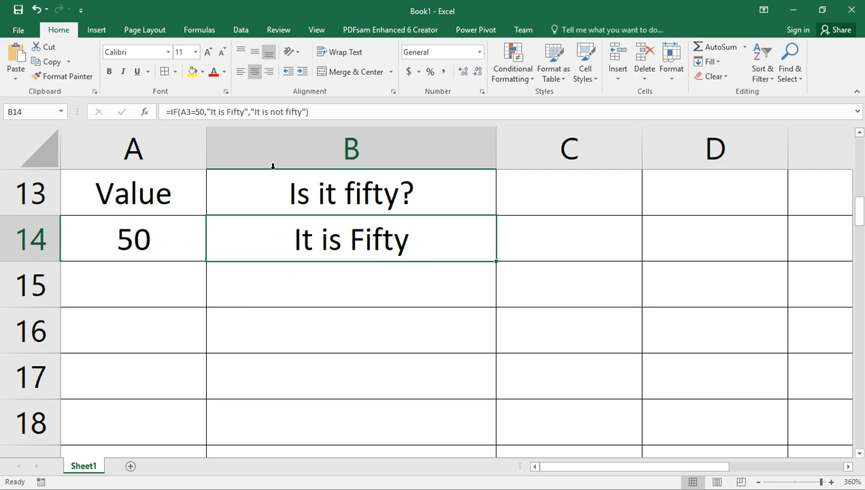
# Enter 4 in A15 and 5 in A16, and fill the IF formula from B14 down to B16.
pyautogui.click(142, 284)
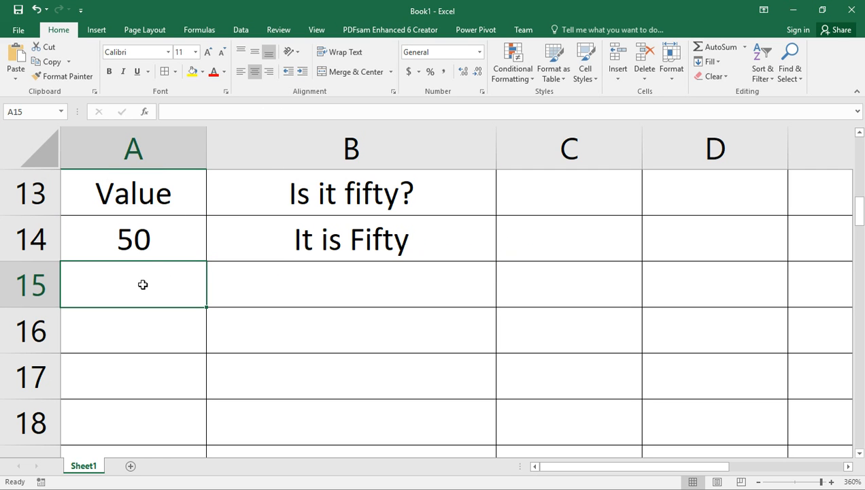
pyautogui.write('4')
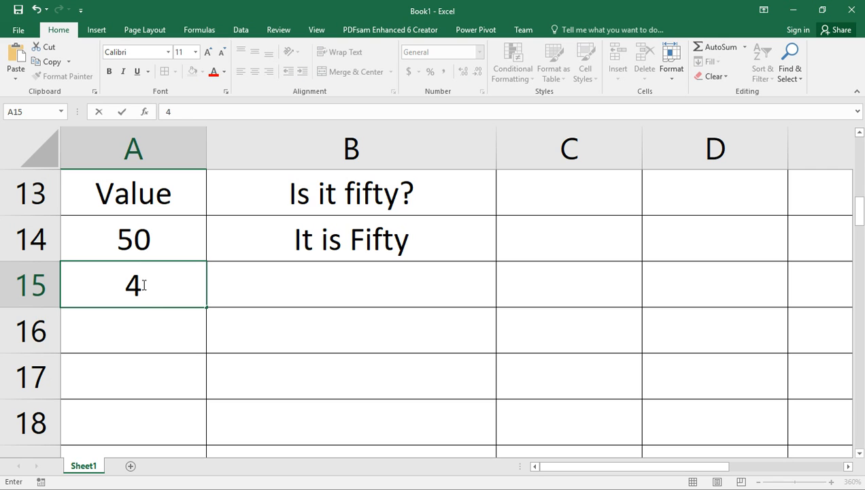
pyautogui.click(156, 338)
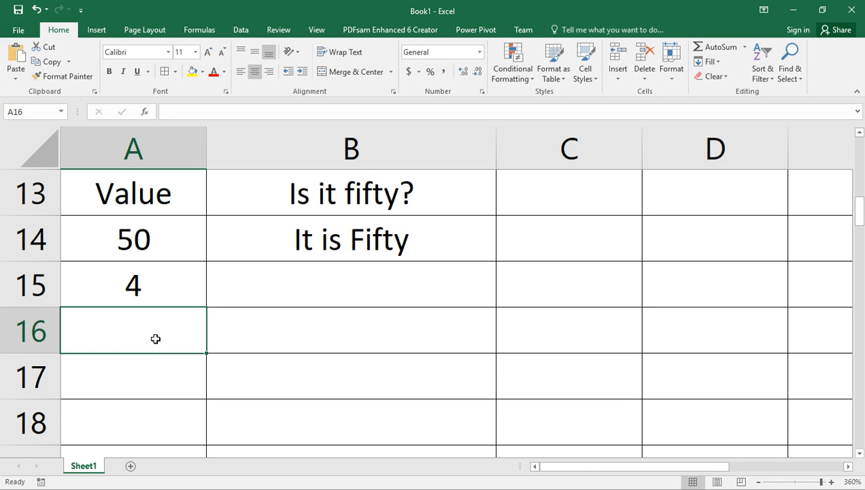
pyautogui.write('05')
pyautogui.click(372, 235)
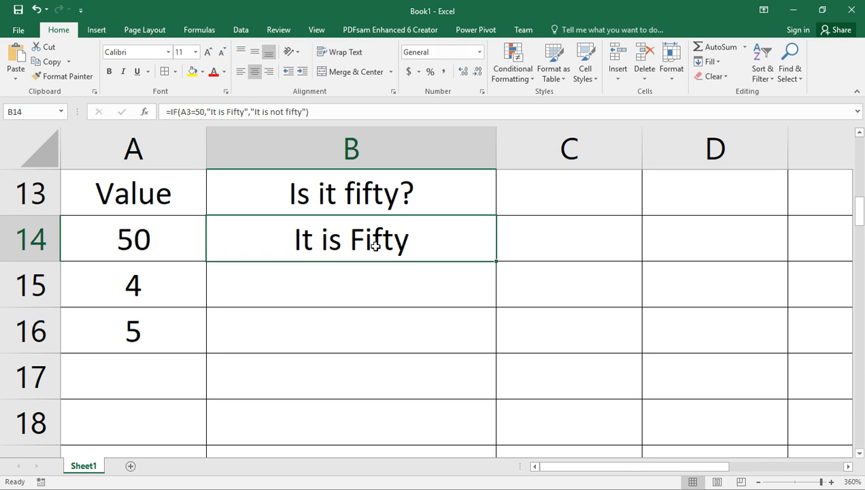
pyautogui.moveTo(497, 263); pyautogui.dragTo(483, 348)
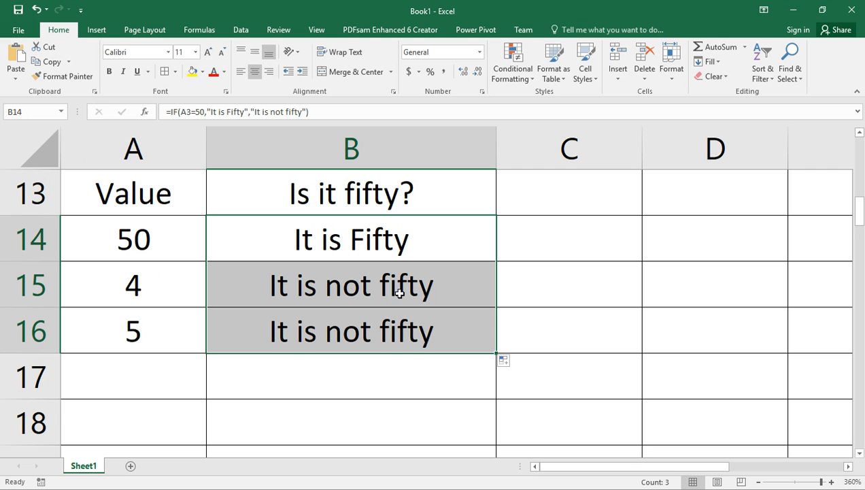
# Enter 49.5 in A17 and extend the IF formula from B16 down to B17.
pyautogui.click(154, 378)
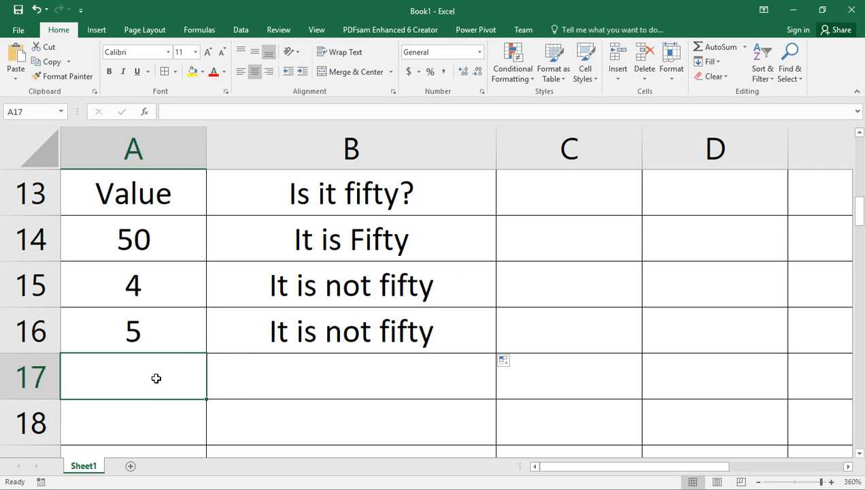
pyautogui.write('49.5')
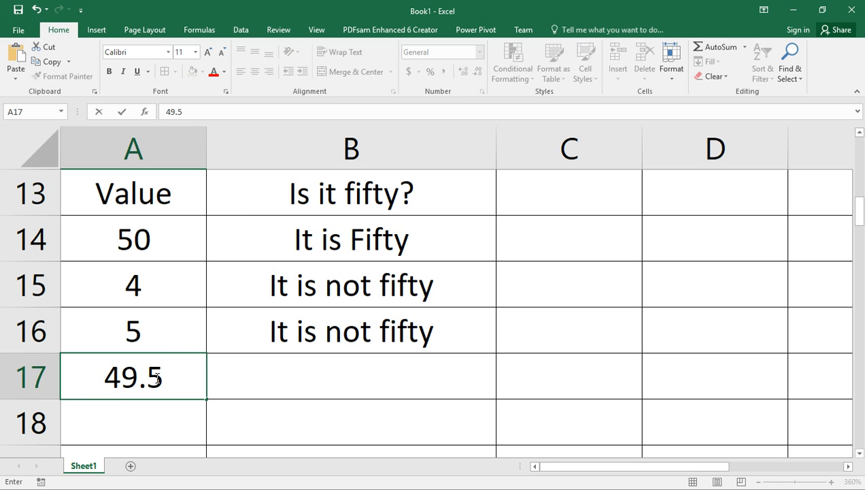
pyautogui.press('Return')
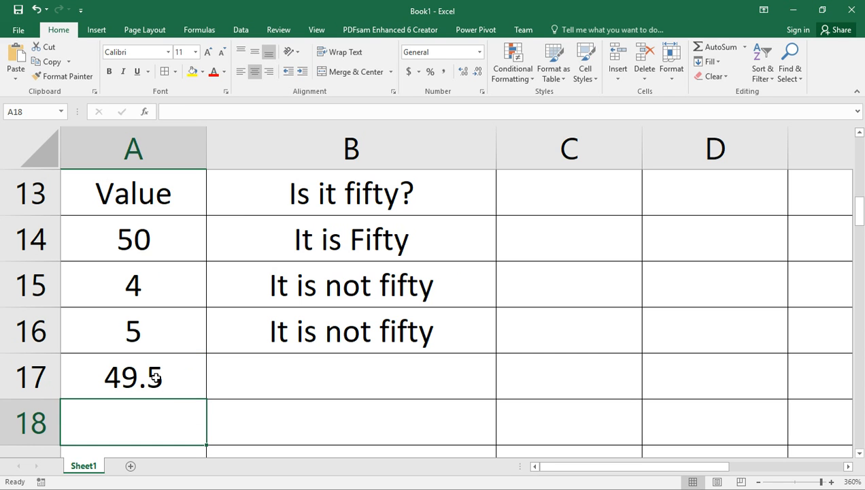
pyautogui.click(342, 345)
pyautogui.moveTo(496, 353); pyautogui.dragTo(480, 405)
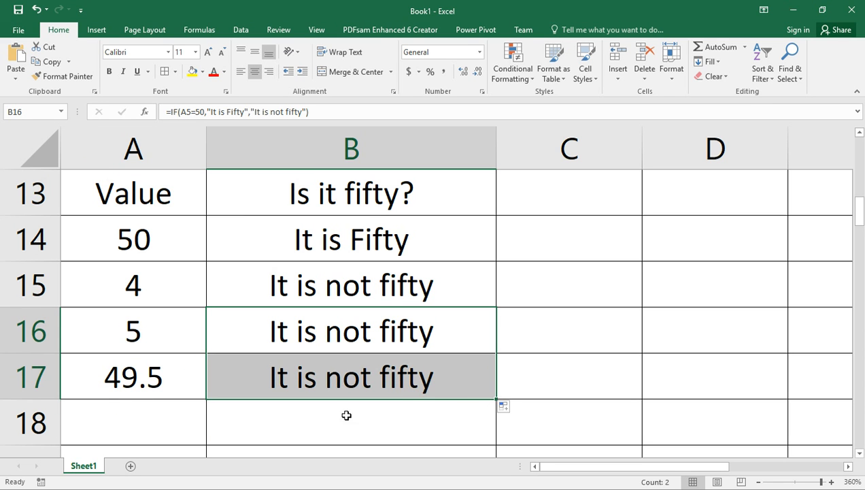
# Look over the "Is it fifty?" example and the Mark/100 results table at the start of the sheet.
pyautogui.click(165, 418)
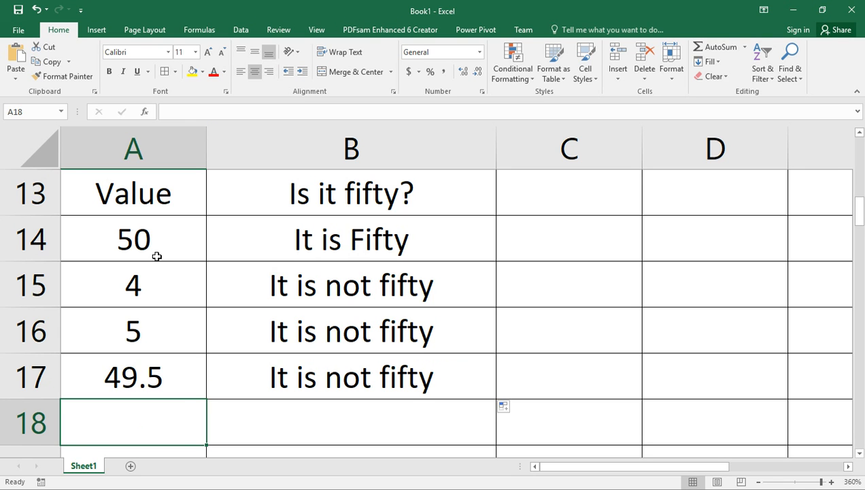
pyautogui.scroll(3, 300, 233)
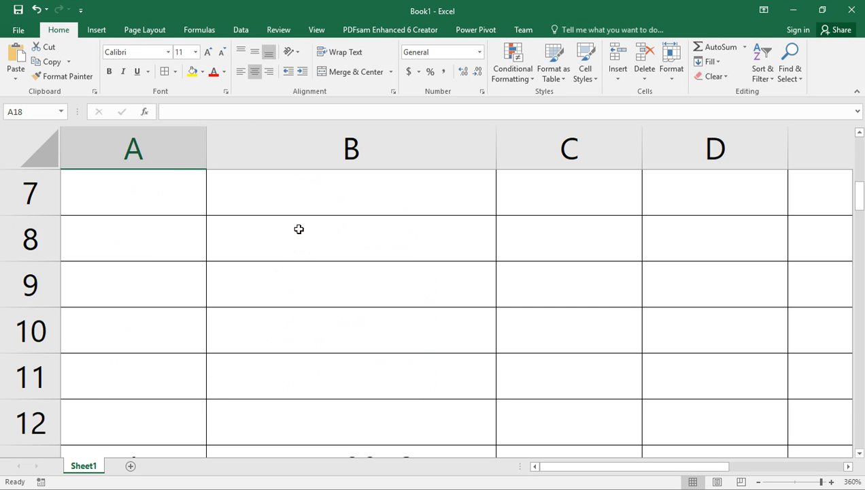
pyautogui.scroll(-2, 324, 223)
pyautogui.scroll(-4, 316, 255)
pyautogui.scroll(3, 316, 253)
pyautogui.scroll(1, 316, 251)
pyautogui.scroll(-2, 315, 252)
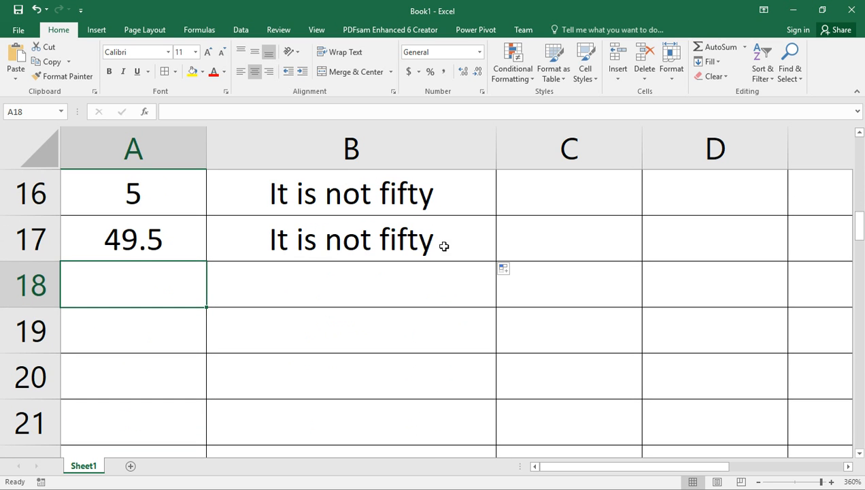
pyautogui.scroll(5, 501, 301)
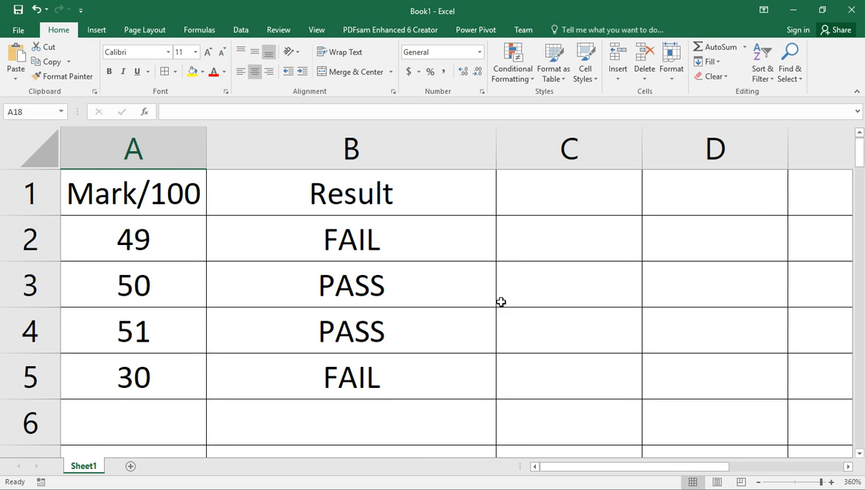
# Start a new table with the heading "Student" in C1 and select D1.
pyautogui.moveTo(577, 466); pyautogui.dragTo(655, 449)
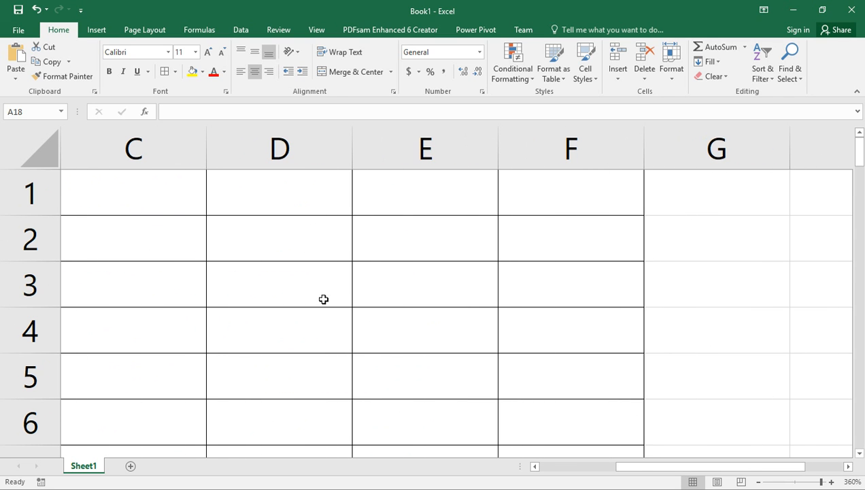
pyautogui.click(159, 200)
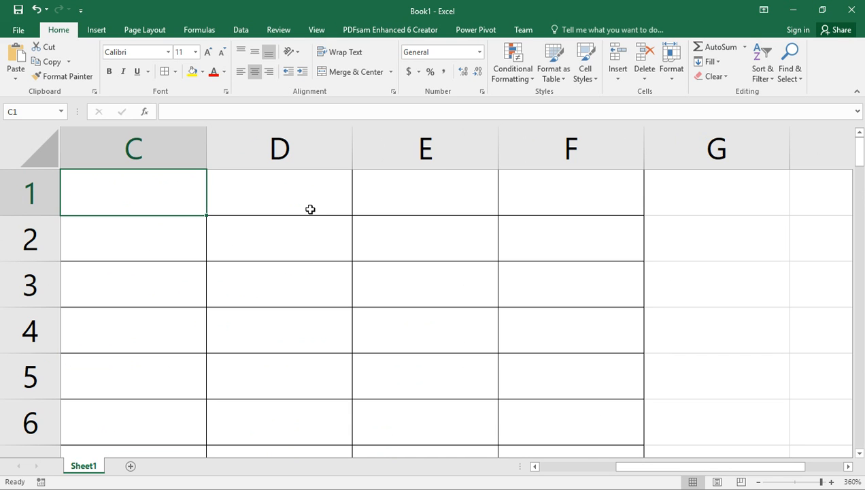
pyautogui.write('Student')
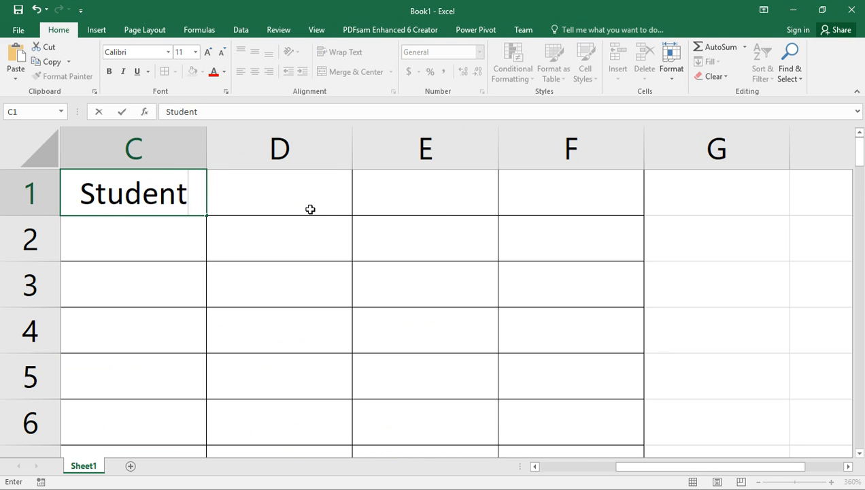
pyautogui.click(310, 209)
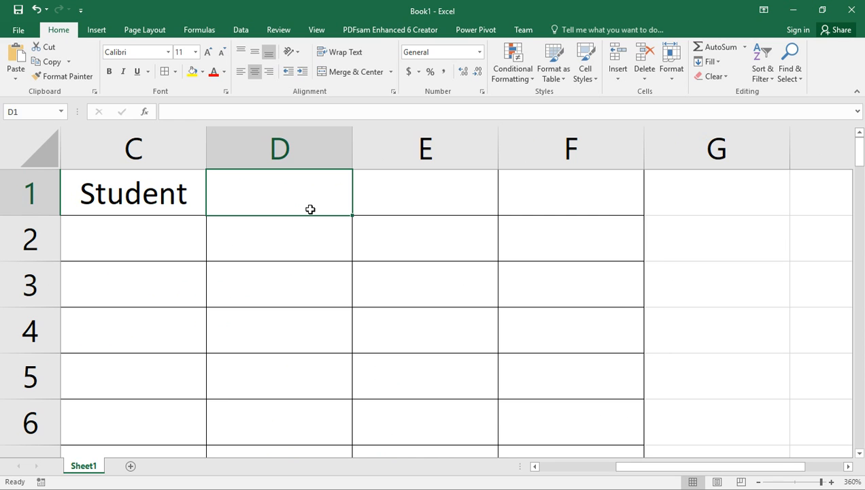
# Enter "Mar" in D1 and replace the heading in C1 with "Grade".
pyautogui.write('Mar')
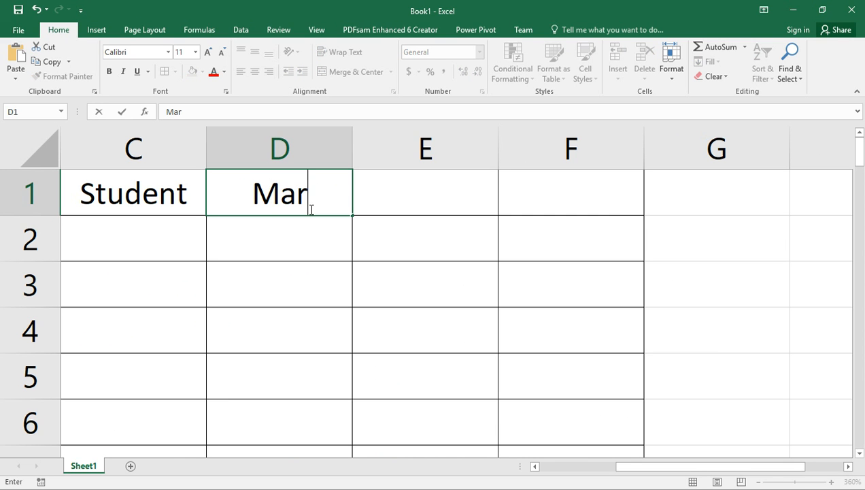
pyautogui.click(583, 467)
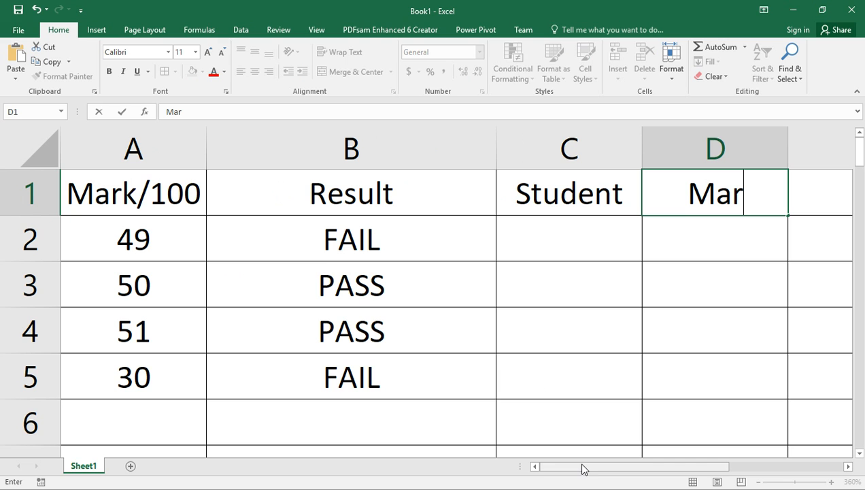
pyautogui.click(550, 200)
pyautogui.write('Grade')
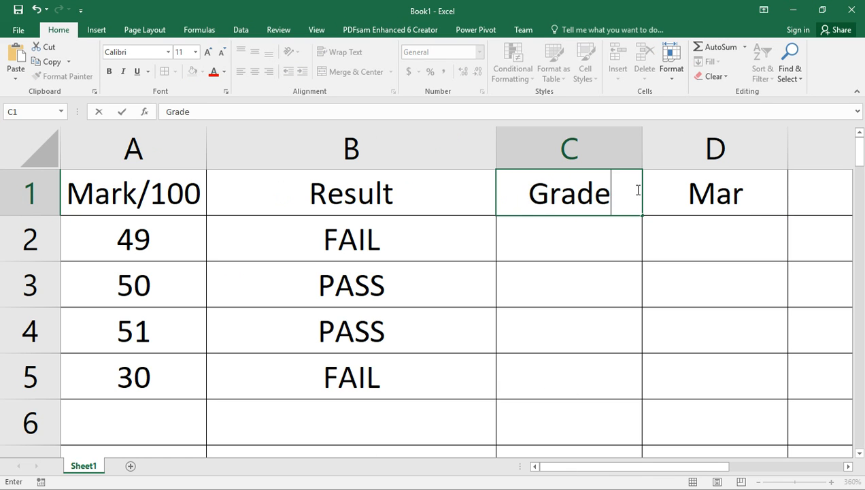
# Delete the text "Mar" from D1 so the cell is empty.
pyautogui.click(693, 194)
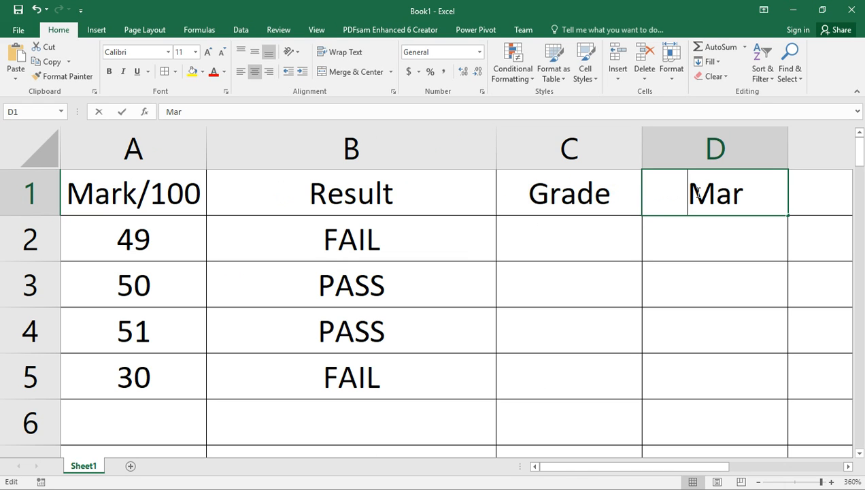
pyautogui.doubleClick(693, 193)
pyautogui.press('Delete')
pyautogui.press('Delete')
pyautogui.press('Delete')
pyautogui.click(556, 231)
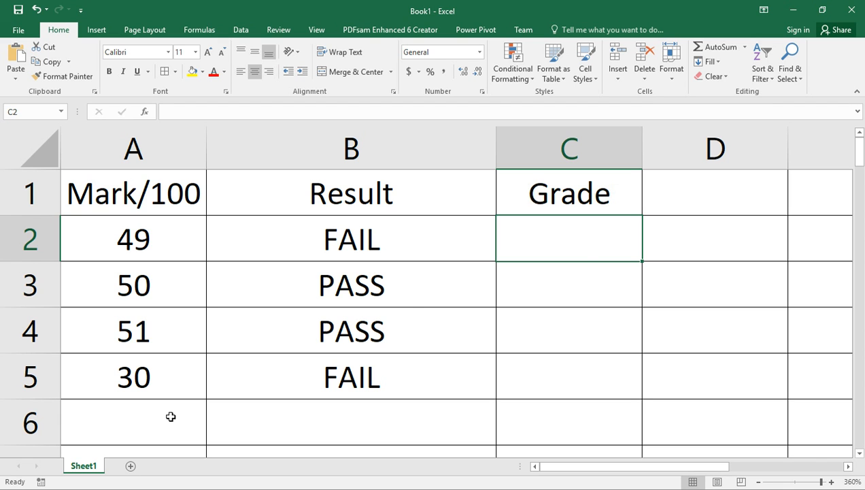
# Extend the C1 heading to "Grade (A,B,C,F)" and widen column C to fit it.
pyautogui.doubleClick(612, 192)
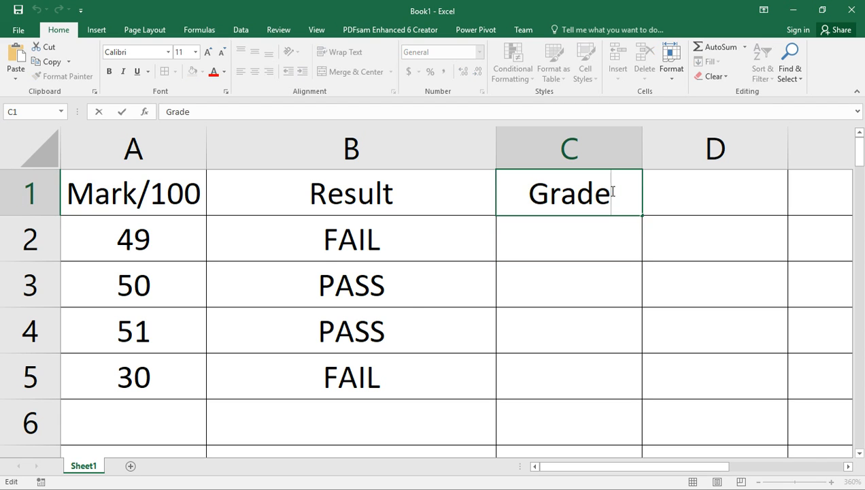
pyautogui.write('(')
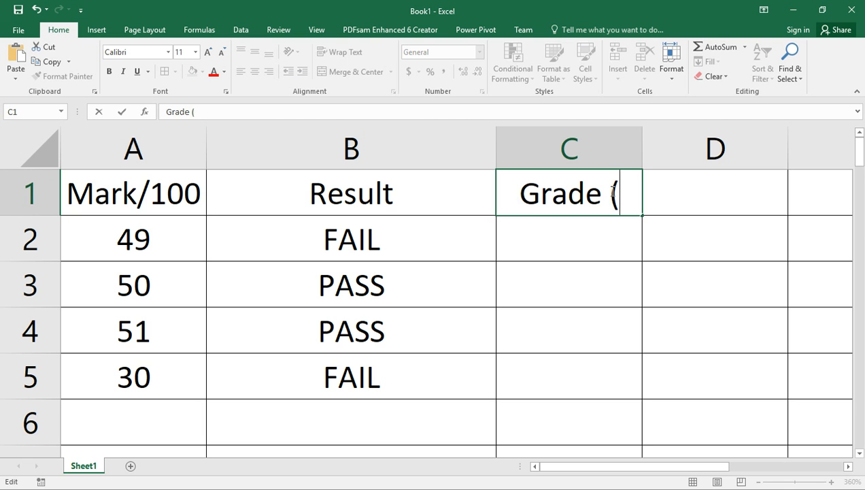
pyautogui.write('A<B')
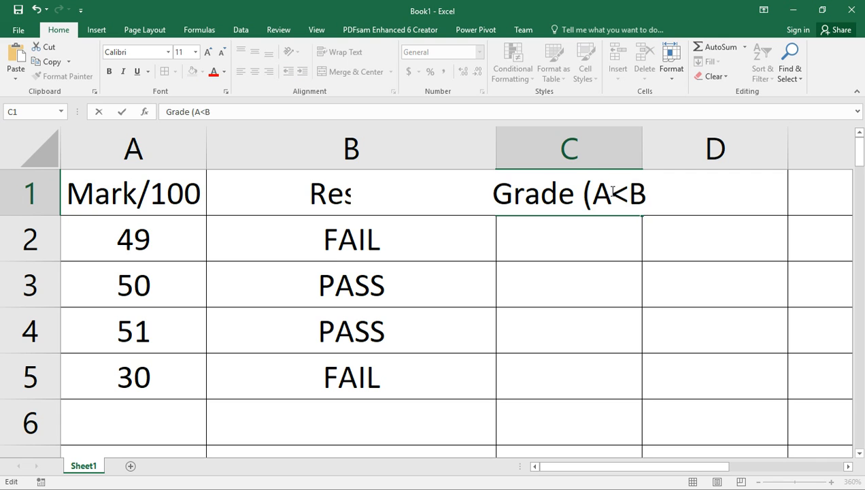
pyautogui.press('BackSpace')
pyautogui.press('BackSpace')
pyautogui.write(',B')
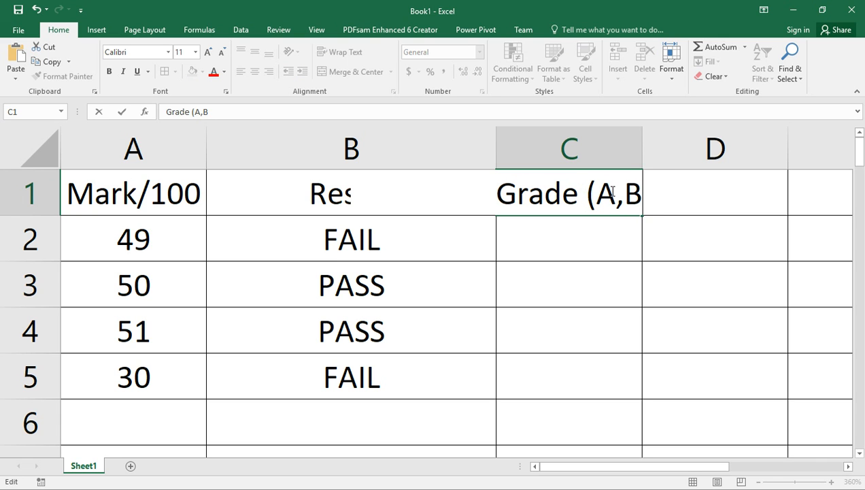
pyautogui.write(',C,F')
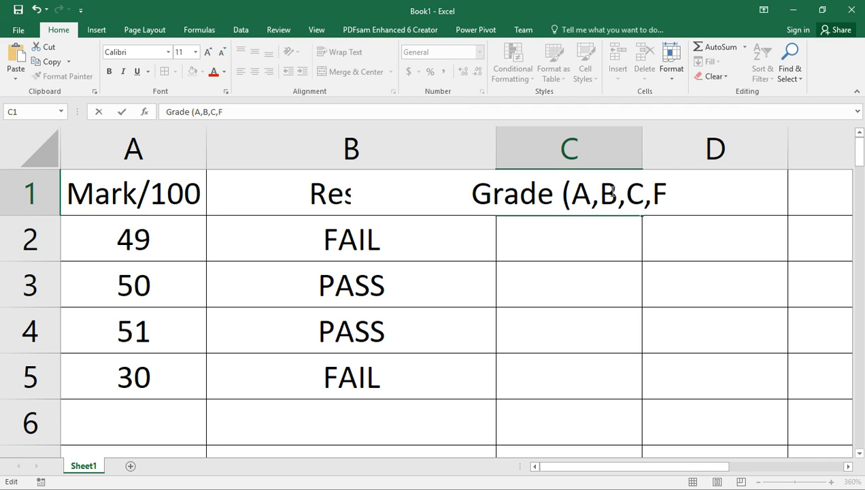
pyautogui.write(')')
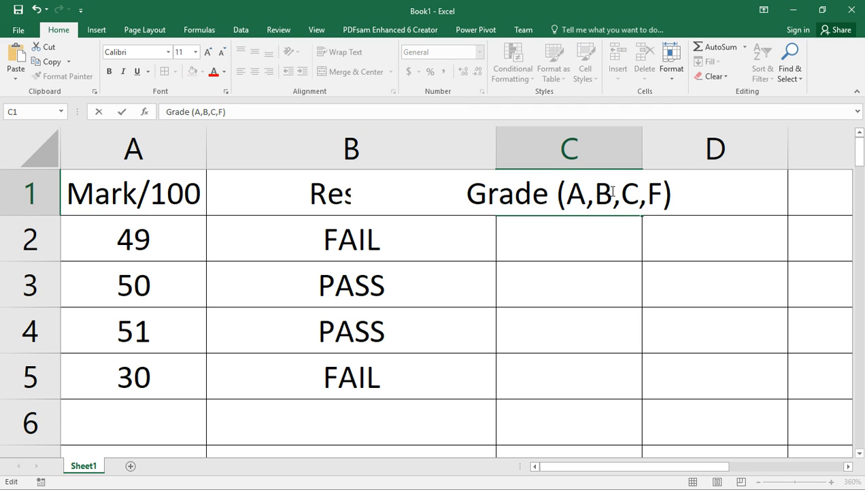
pyautogui.click(597, 161)
pyautogui.click(593, 255)
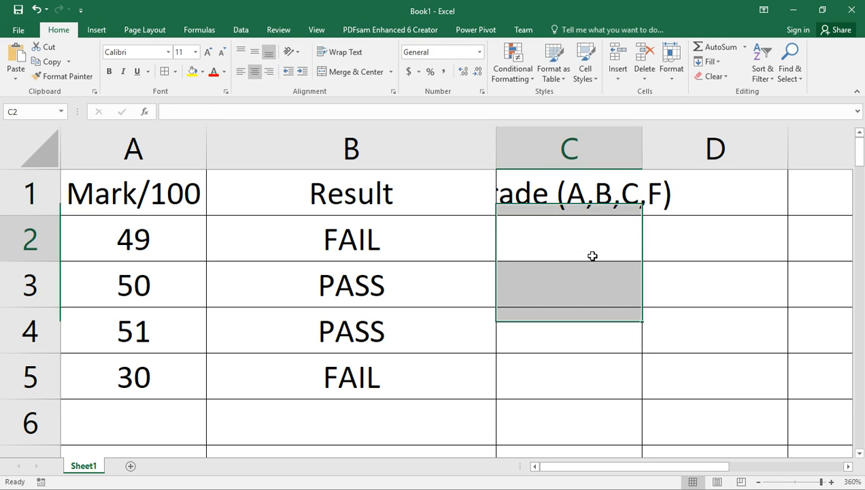
pyautogui.moveTo(642, 143); pyautogui.dragTo(756, 130)
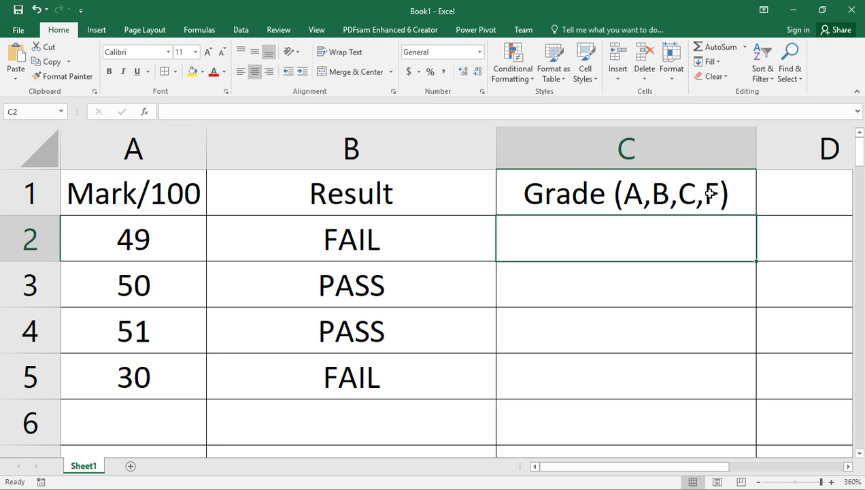
# Remove the C grade from the C1 heading so it reads "Grade (A,B,F)".
pyautogui.doubleClick(702, 198)
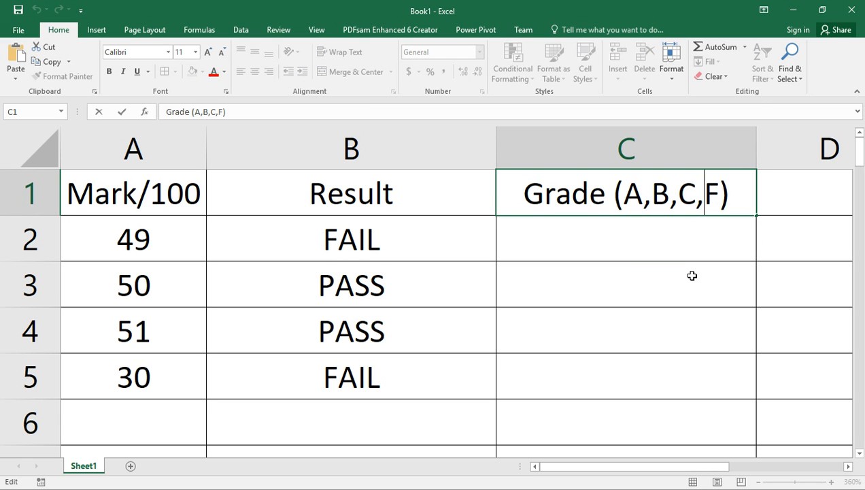
pyautogui.press('BackSpace')
pyautogui.press('BackSpace')
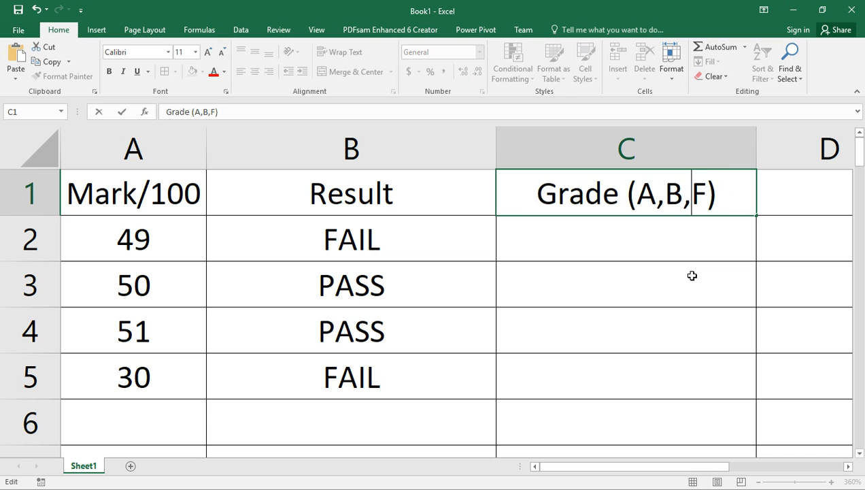
pyautogui.press('BackSpace')
pyautogui.write(',')
pyautogui.hotkey('ctrl', 'Return')
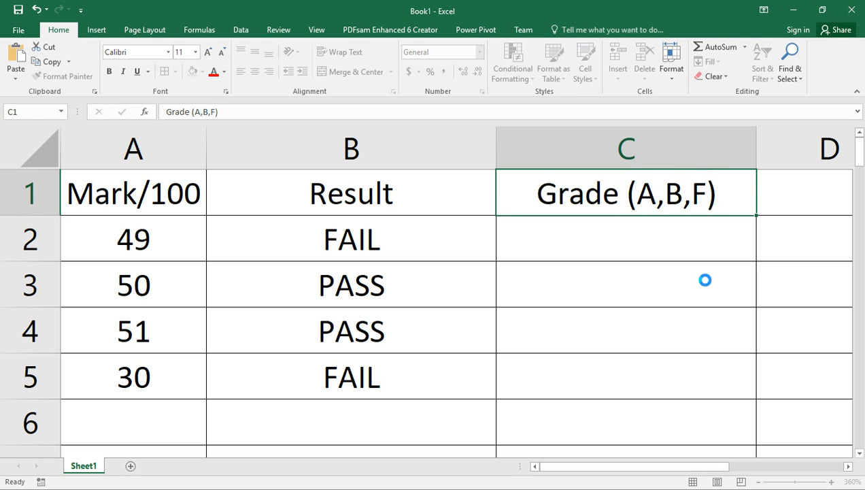
pyautogui.hotkey('ctrl', 's')
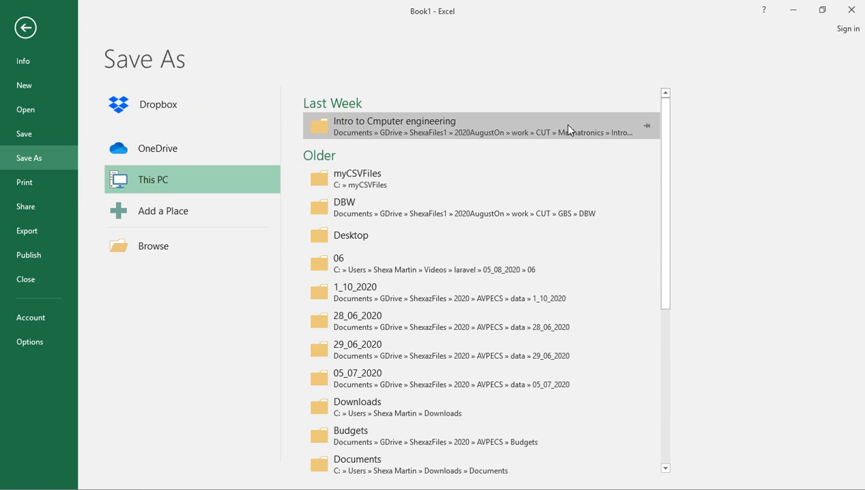
pyautogui.click(38, 28)
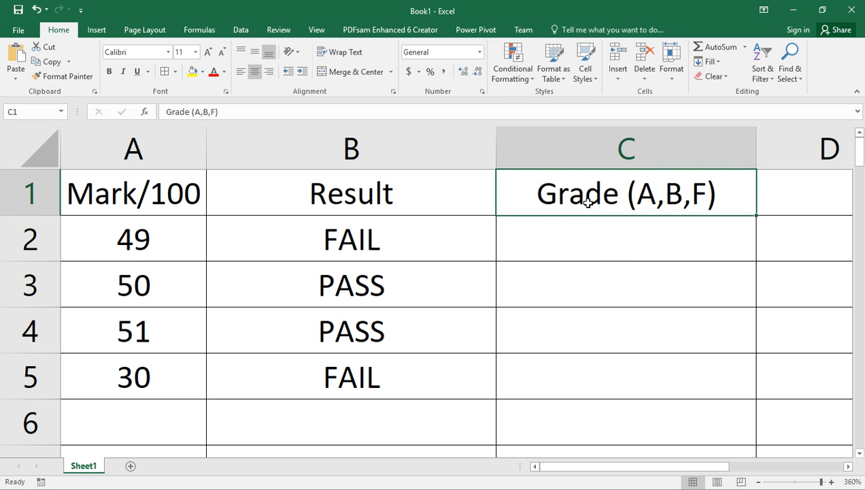
# Begin an IF formula in C2 that tests a2<50 and returns "F" when true.
pyautogui.click(610, 252)
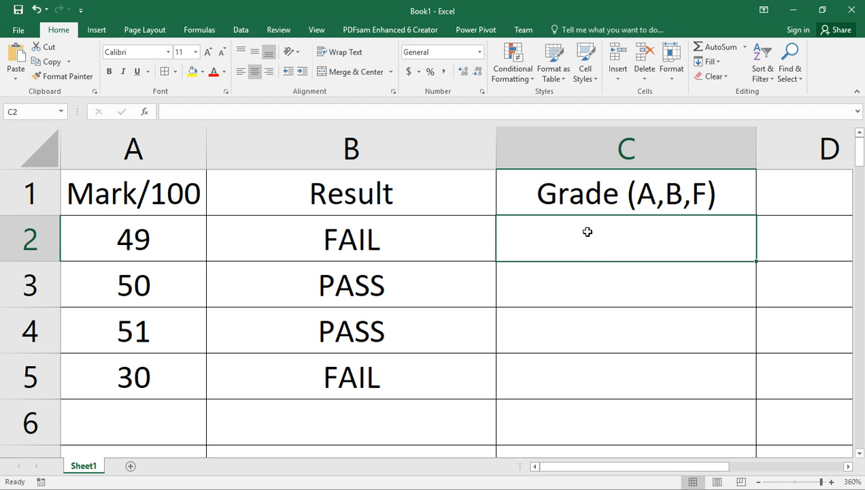
pyautogui.click(396, 235)
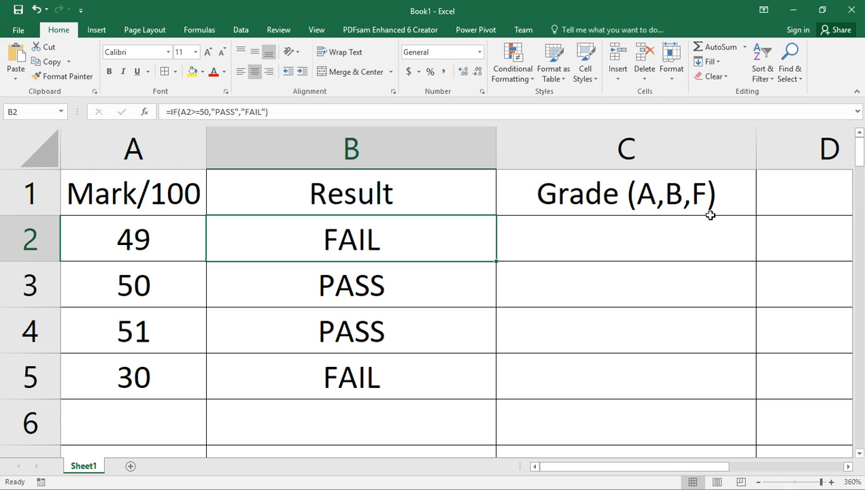
pyautogui.click(616, 252)
pyautogui.write('=')
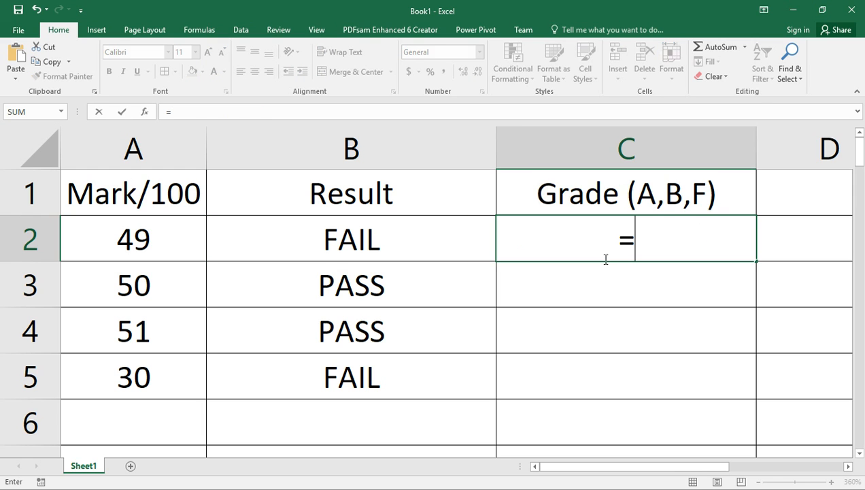
pyautogui.write('i')
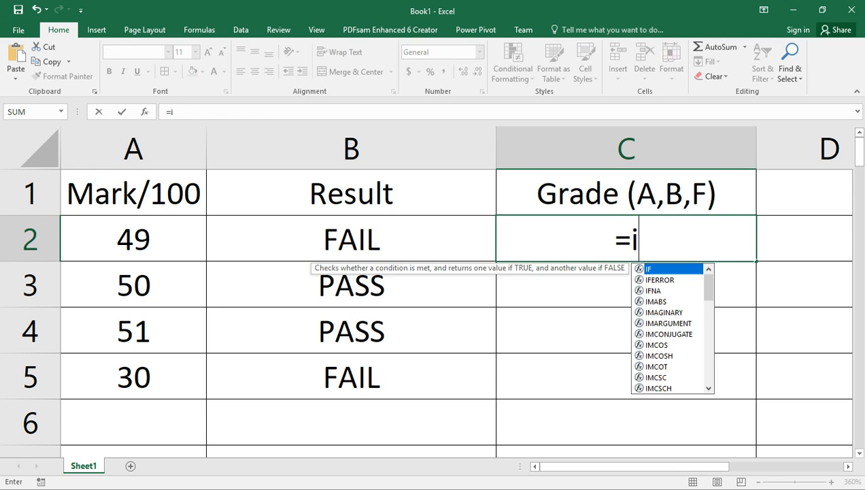
pyautogui.write('f(')
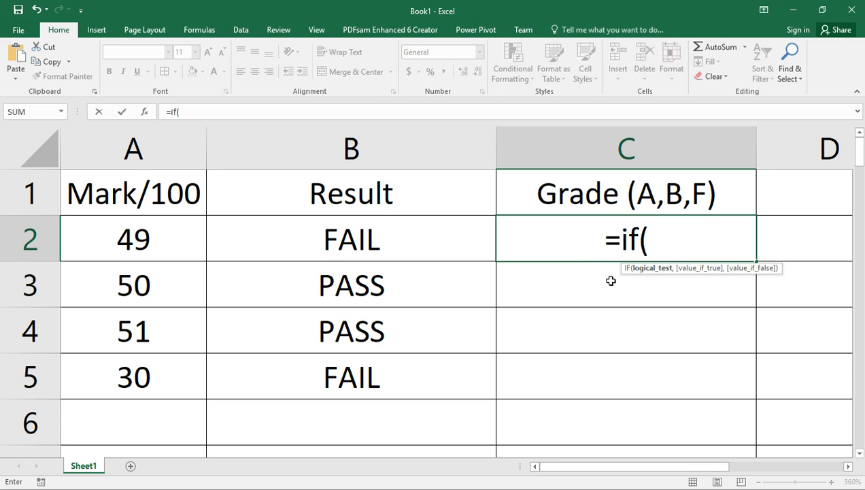
pyautogui.write('a2')
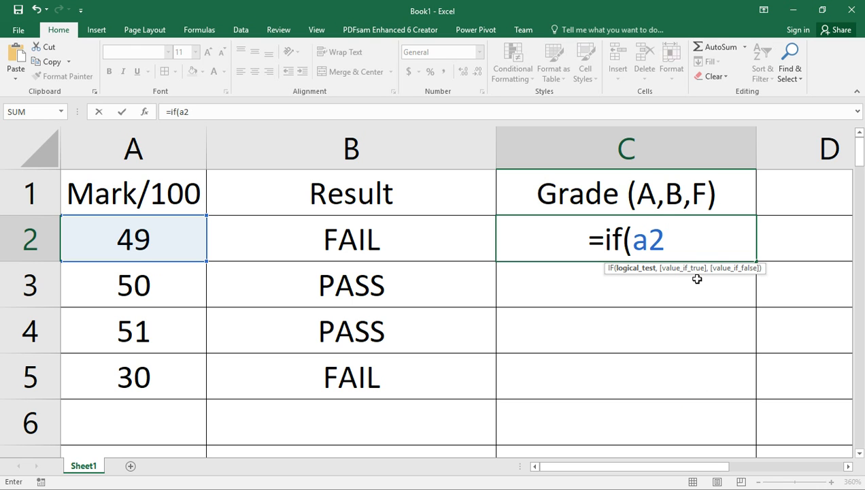
pyautogui.write('<')
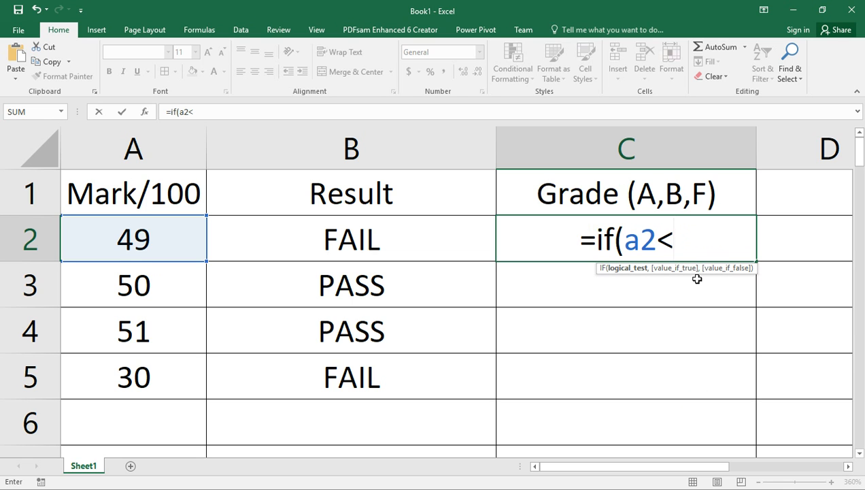
pyautogui.write('50')
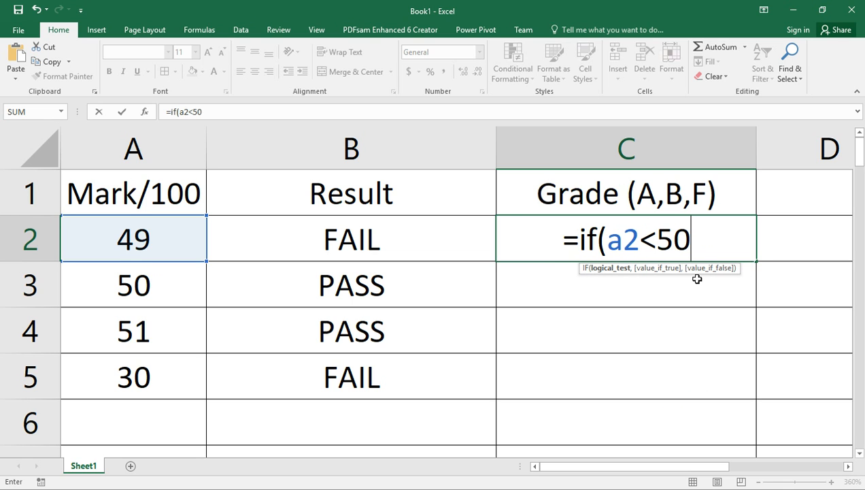
pyautogui.write(',')
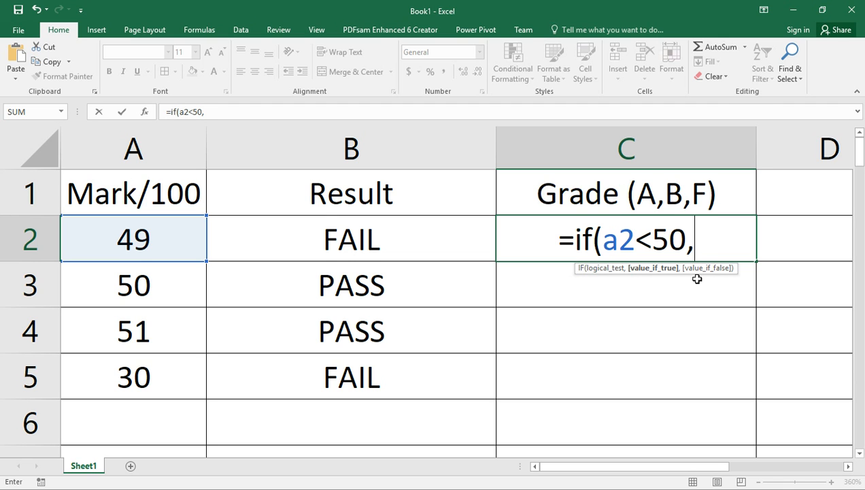
pyautogui.write('"')
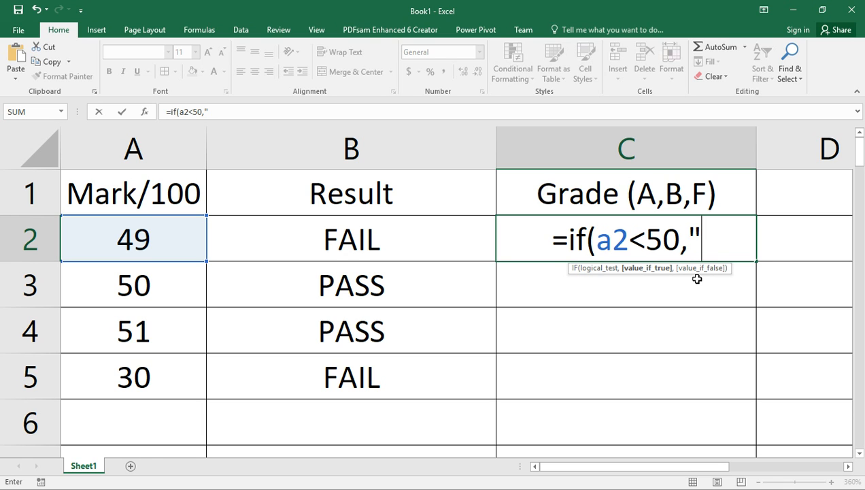
pyautogui.write('F')
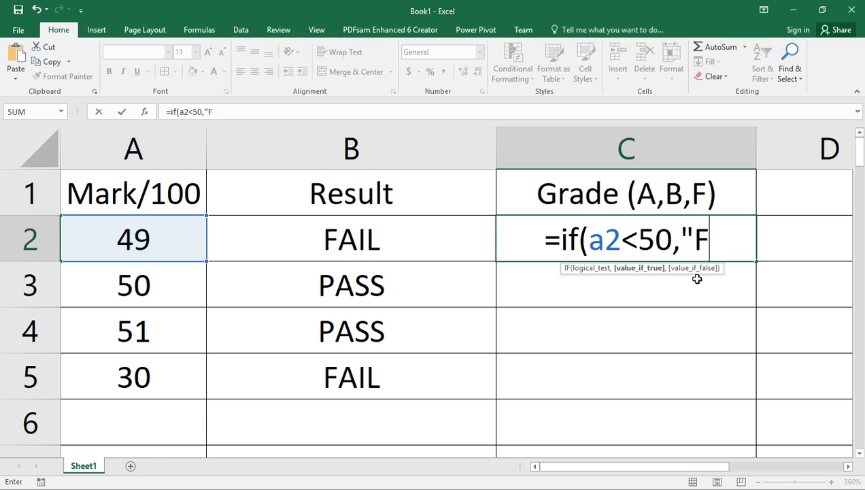
pyautogui.write('"')
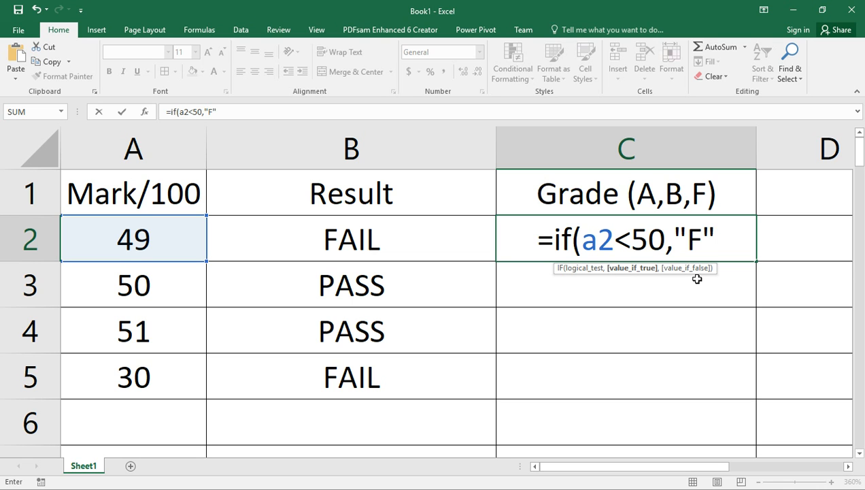
# Continue the C2 formula with a nested IF as its false value, testing a2<75.
pyautogui.write(',if(a22')
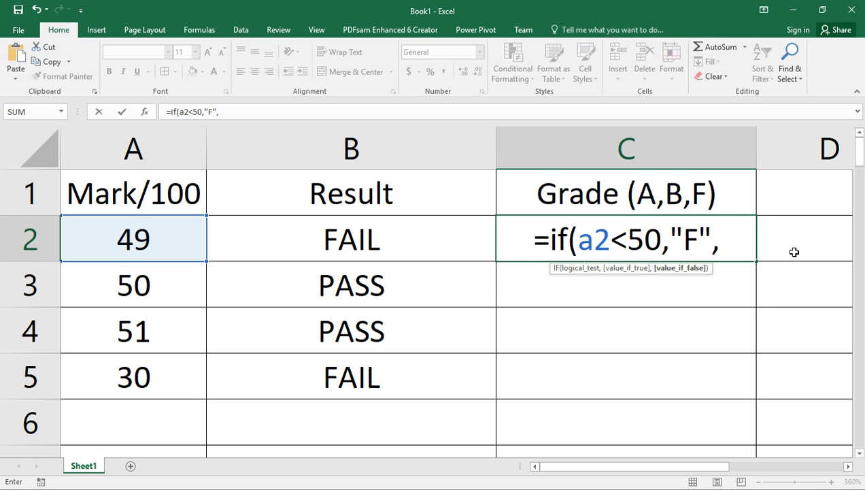
pyautogui.write('if')
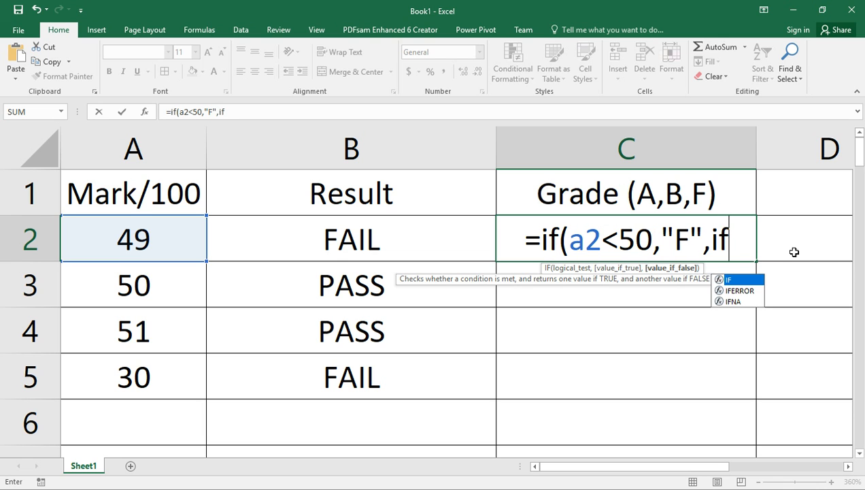
pyautogui.write('(')
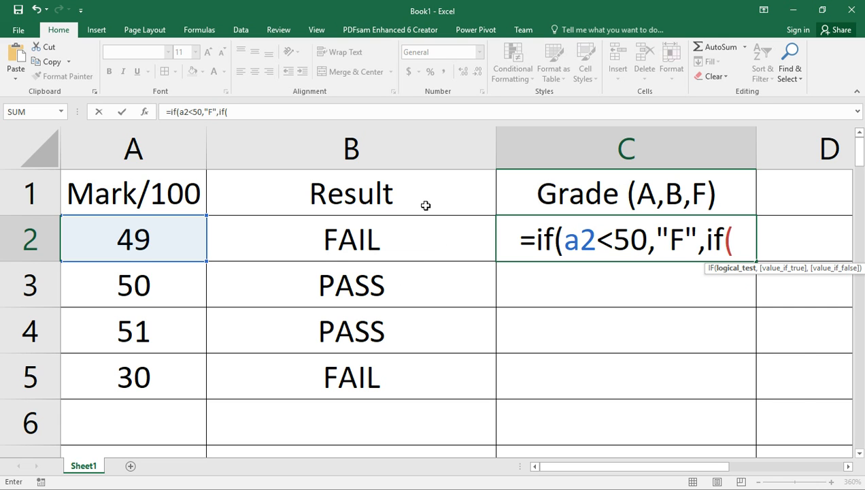
pyautogui.write('a')
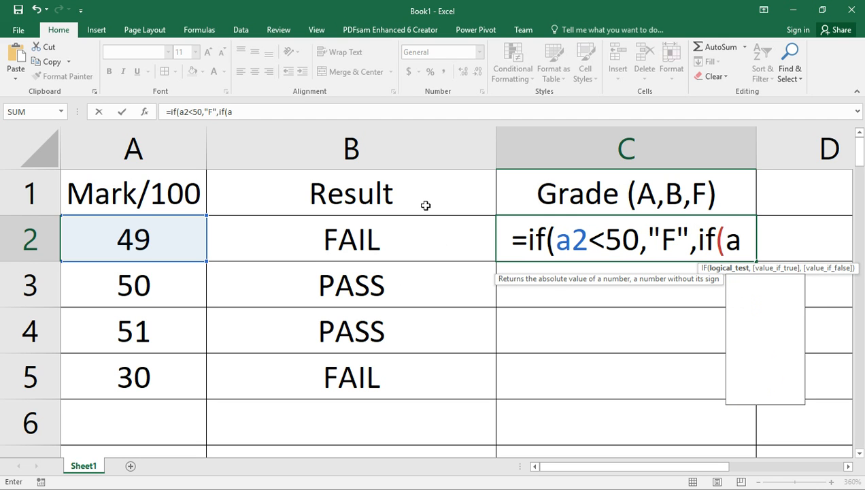
pyautogui.write('22')
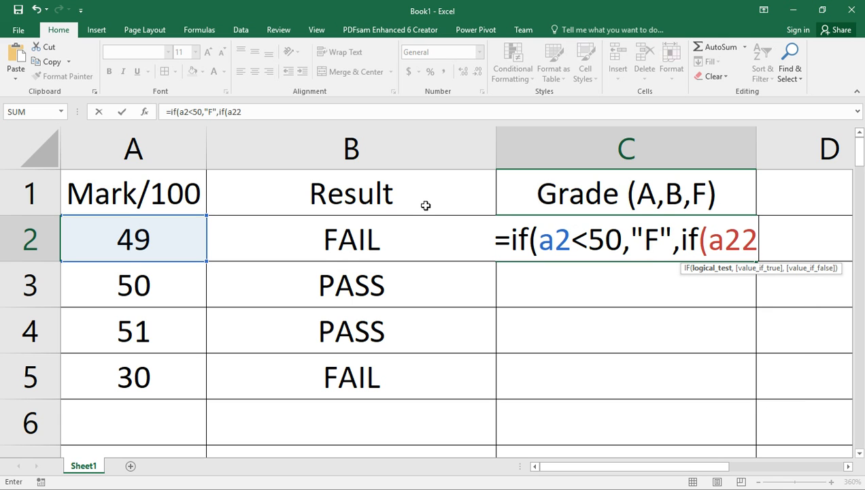
pyautogui.press('BackSpace')
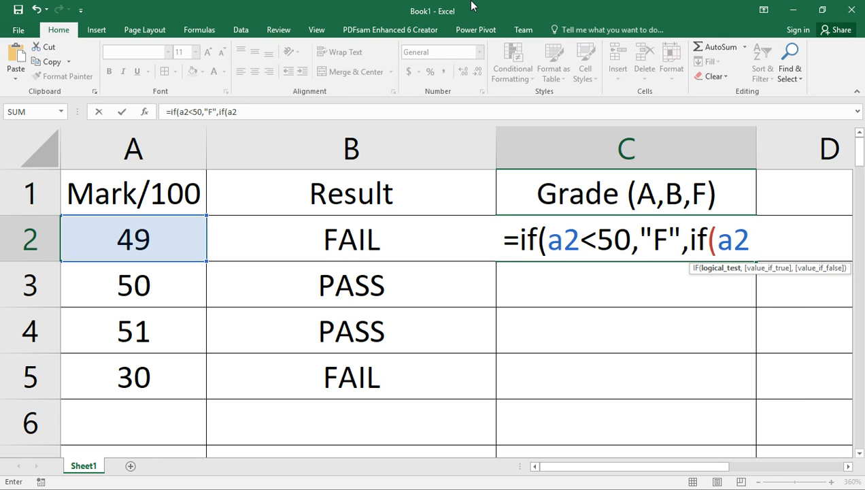
pyautogui.write('<')
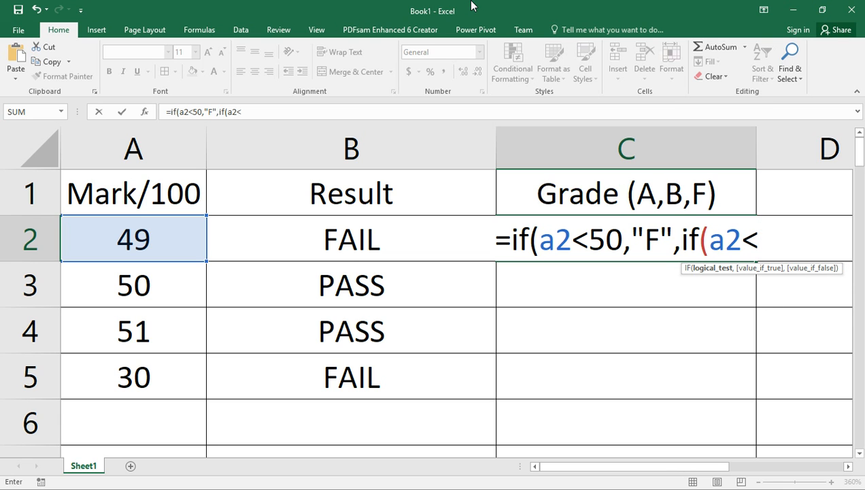
pyautogui.write('75')
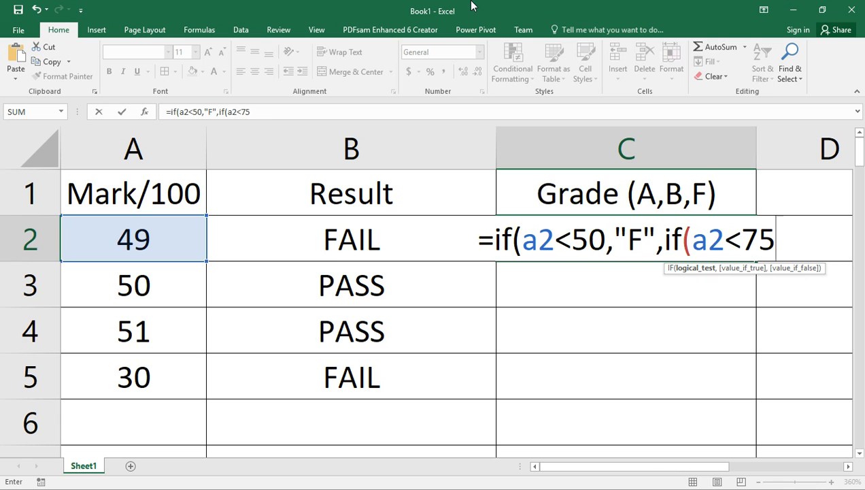
pyautogui.write(',')
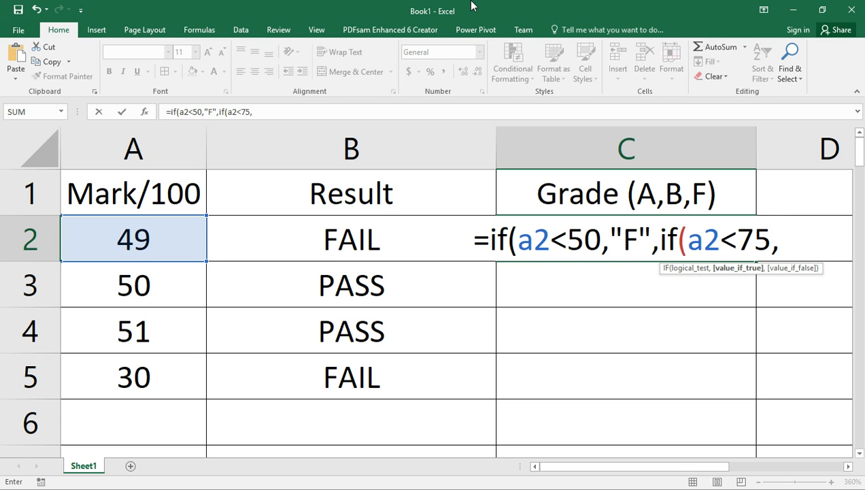
# Finish the nested IF in C2 so it returns "B" when true and "A" otherwise, and enter the formula.
pyautogui.write('"')
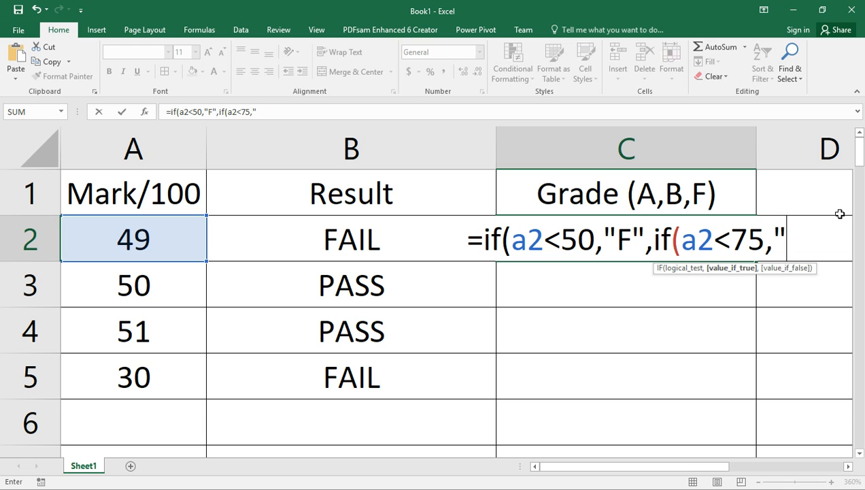
pyautogui.write('B')
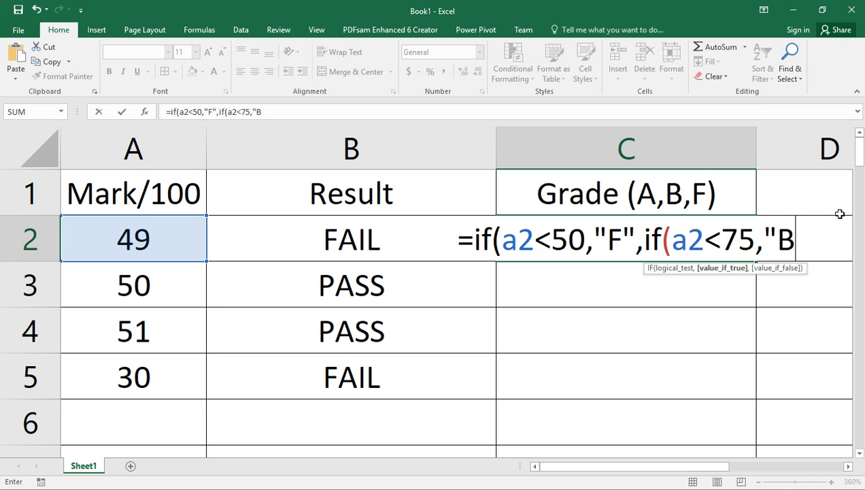
pyautogui.write('",')
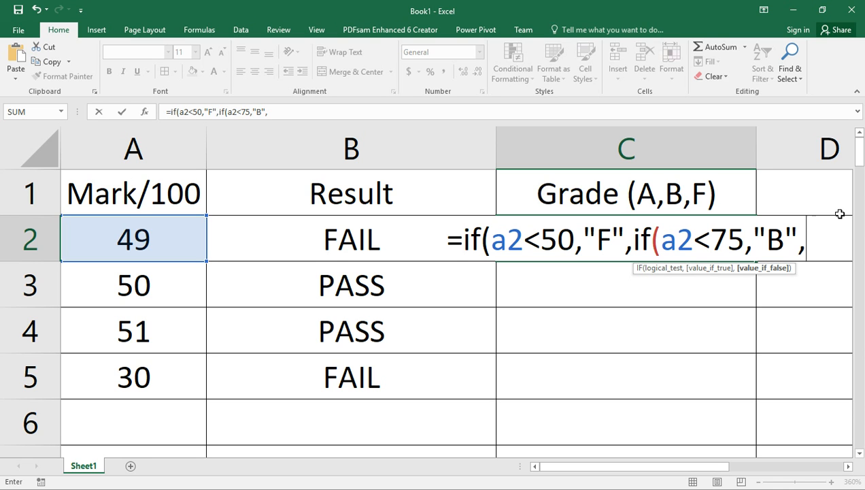
pyautogui.write('"A')
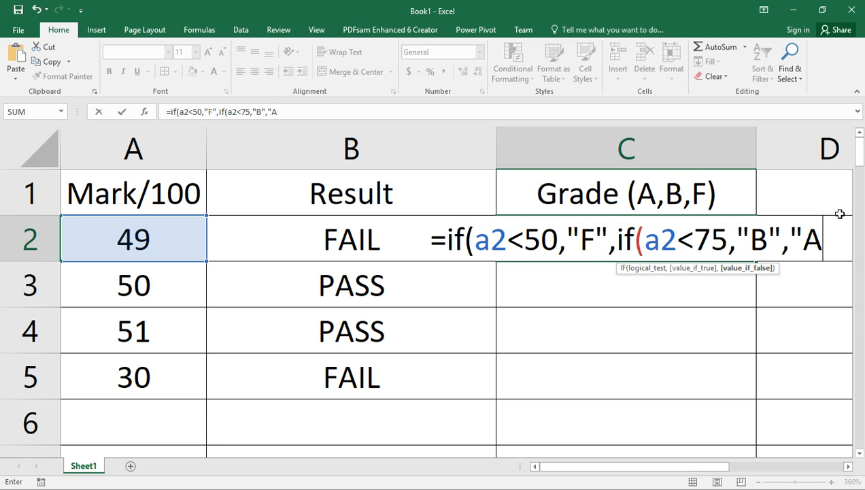
pyautogui.write('"')
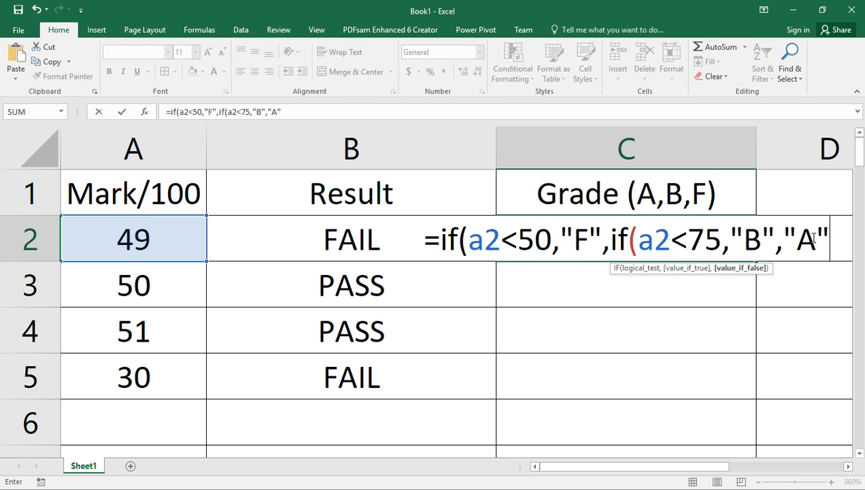
pyautogui.write(')')
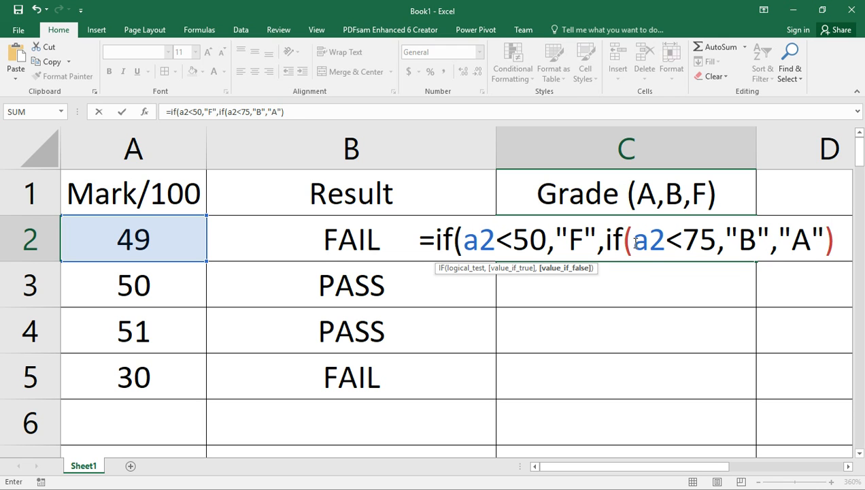
pyautogui.write(')')
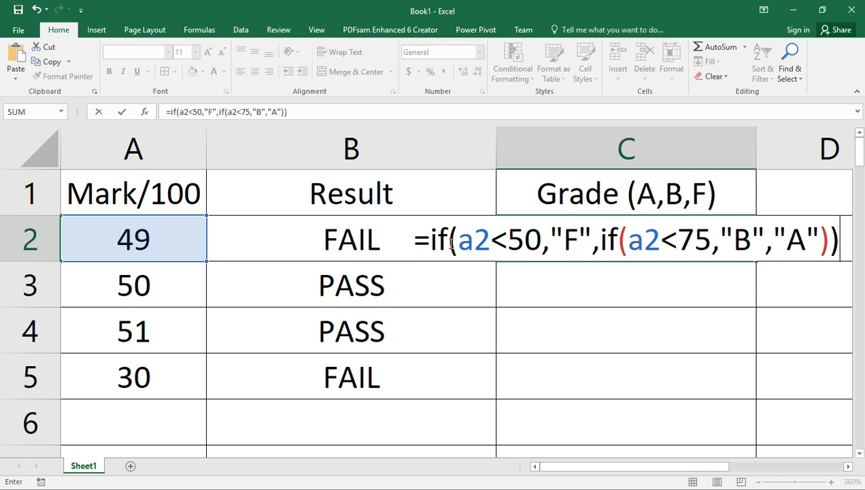
pyautogui.press('Return')
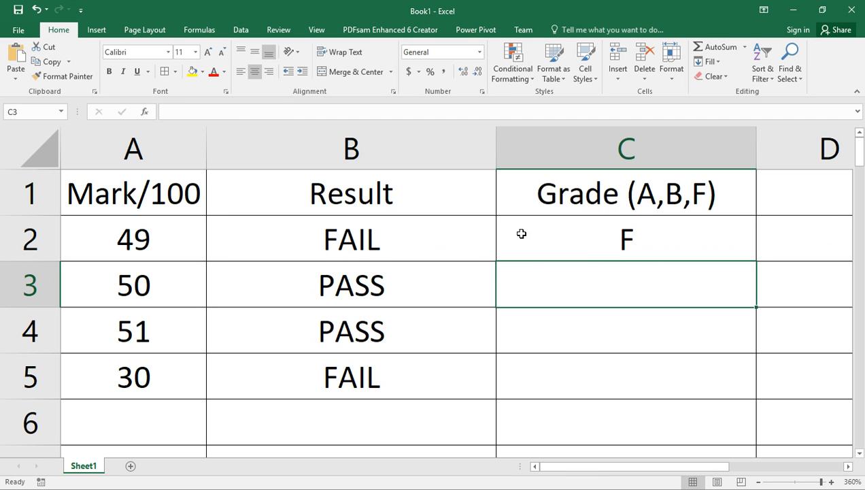
# Fill the grade formula from C2 down to C5.
pyautogui.click(331, 290)
pyautogui.click(602, 243)
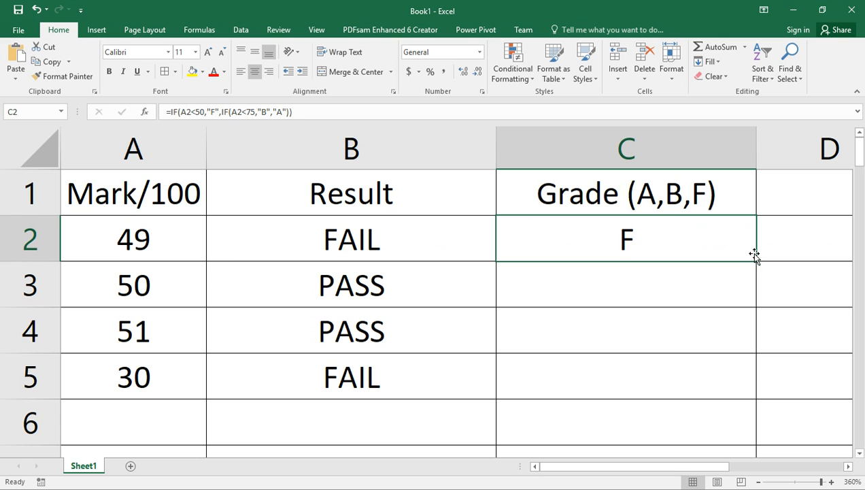
pyautogui.moveTo(755, 261); pyautogui.dragTo(752, 398)
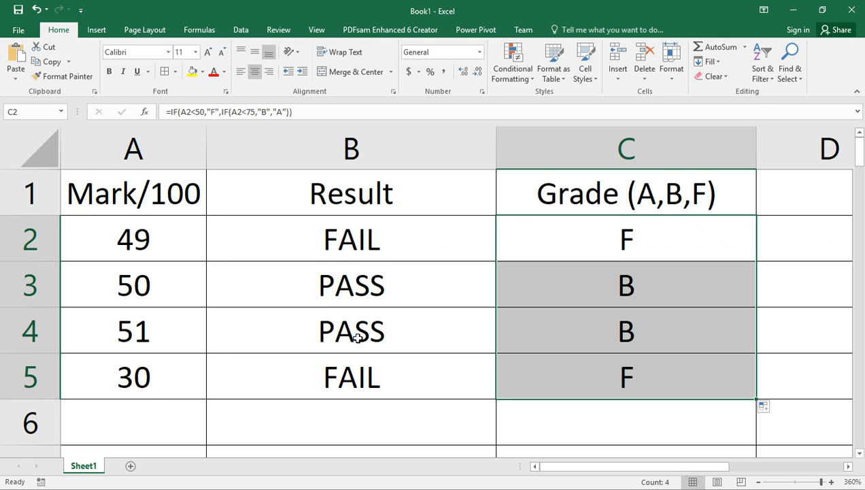
# Add two more marks below the list, 80 in A6 and 77 in A7.
pyautogui.click(150, 383)
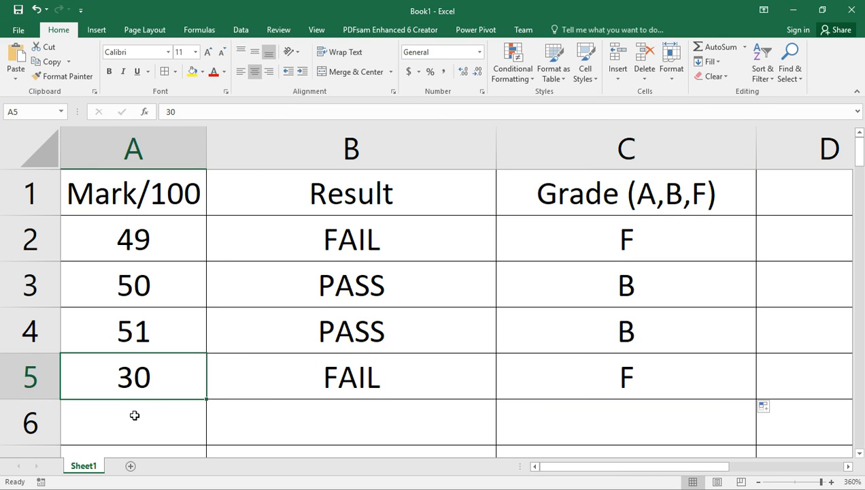
pyautogui.click(135, 415)
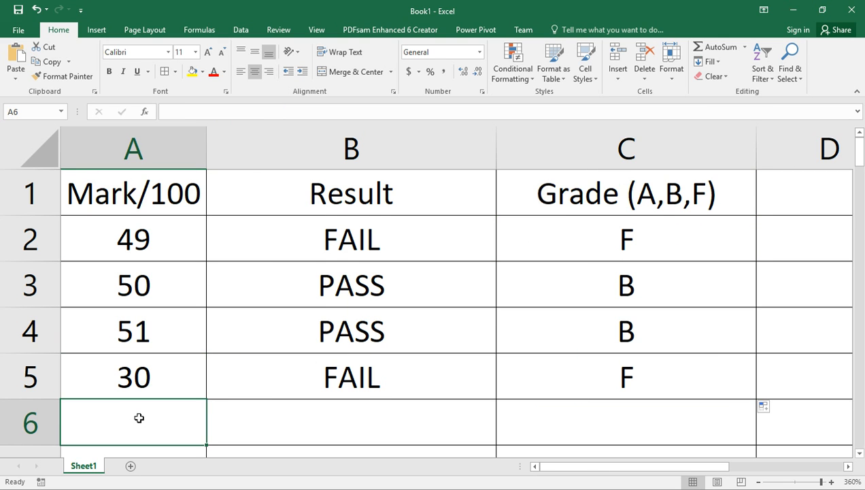
pyautogui.write('80')
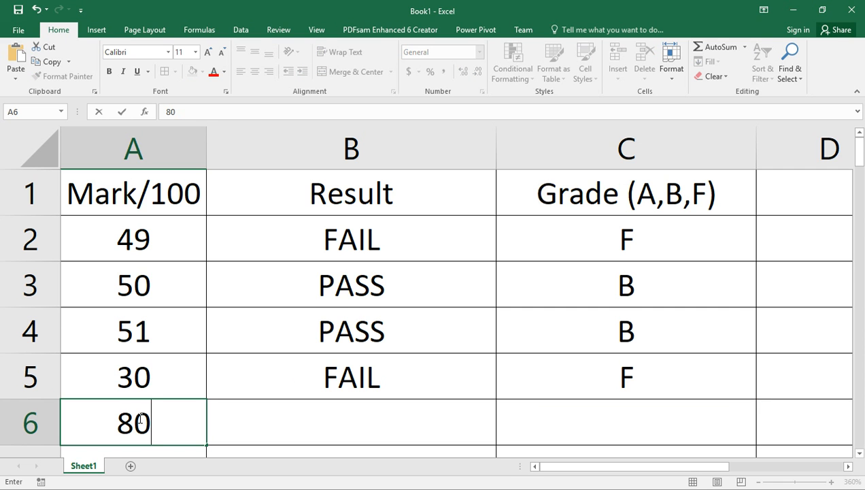
pyautogui.press('Return')
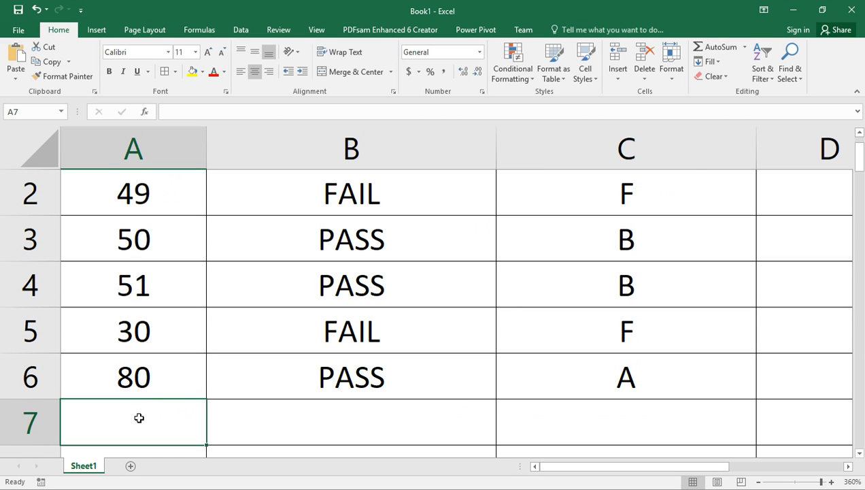
pyautogui.write('77')
pyautogui.press('Return')
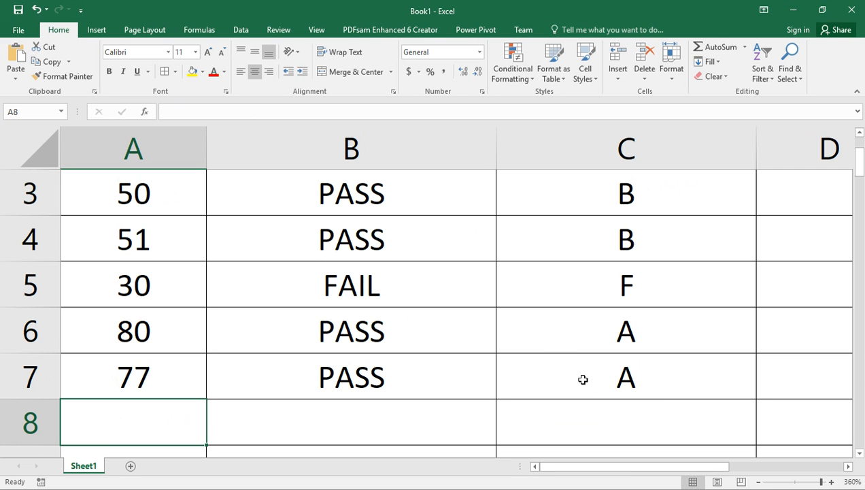
# Review the grades across all mark rows and examine the nested IF formula in C2 without changing it.
pyautogui.scroll(1, 584, 360)
pyautogui.scroll(-1, 592, 324)
pyautogui.scroll(1, 592, 314)
pyautogui.scroll(-1, 591, 313)
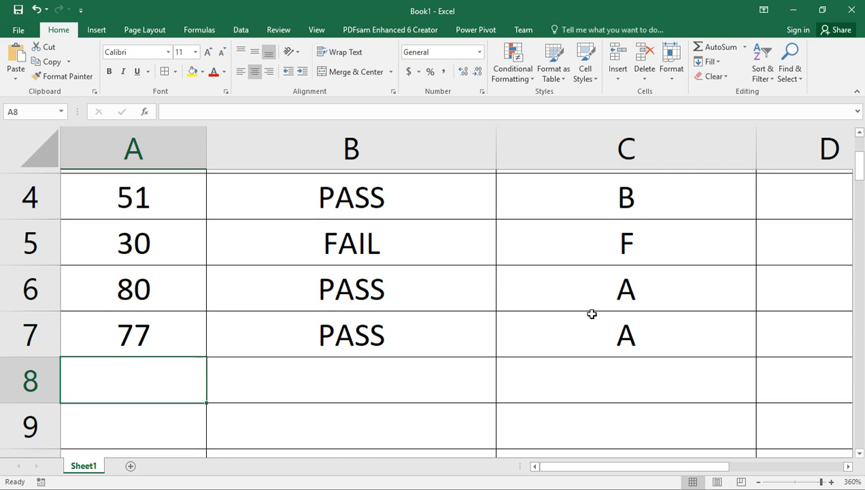
pyautogui.scroll(1, 592, 314)
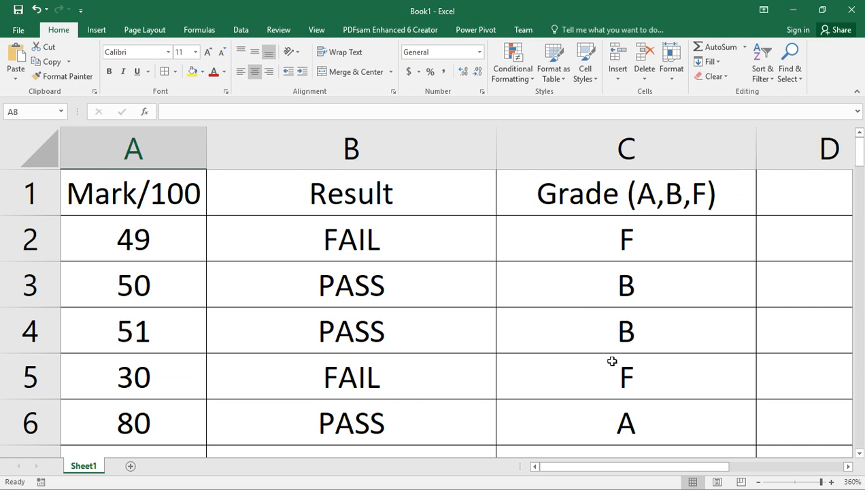
pyautogui.scroll(-1, 664, 353)
pyautogui.scroll(1, 664, 353)
pyautogui.scroll(-1, 664, 353)
pyautogui.scroll(1, 665, 353)
pyautogui.click(664, 251)
pyautogui.doubleClick(665, 252)
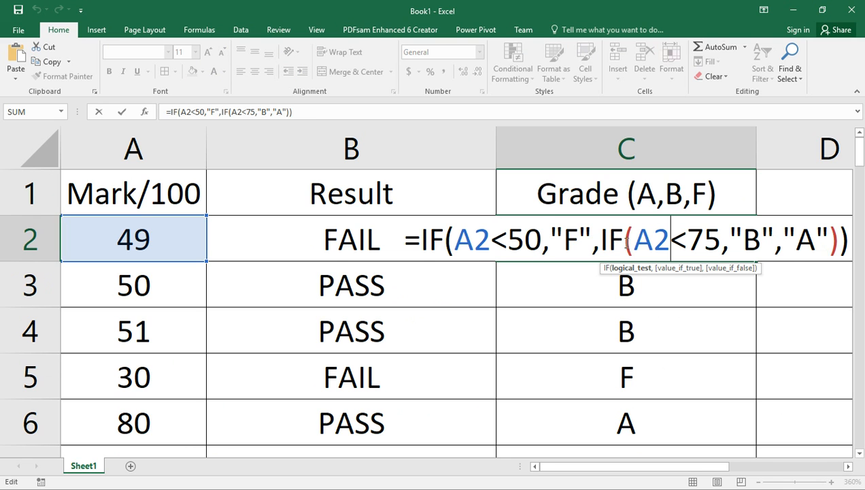
pyautogui.click(704, 196)
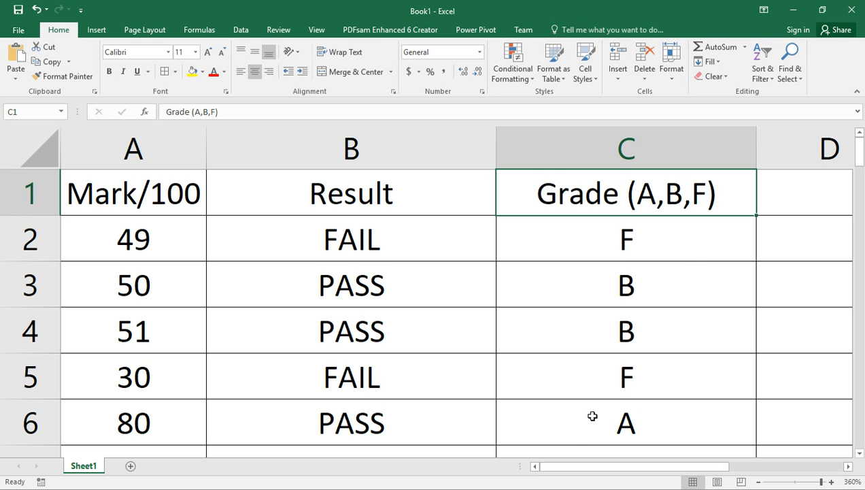
# Add the column header GRADE(A,B,C,F) in cell D1.
pyautogui.moveTo(584, 472); pyautogui.dragTo(634, 470)
pyautogui.click(657, 204)
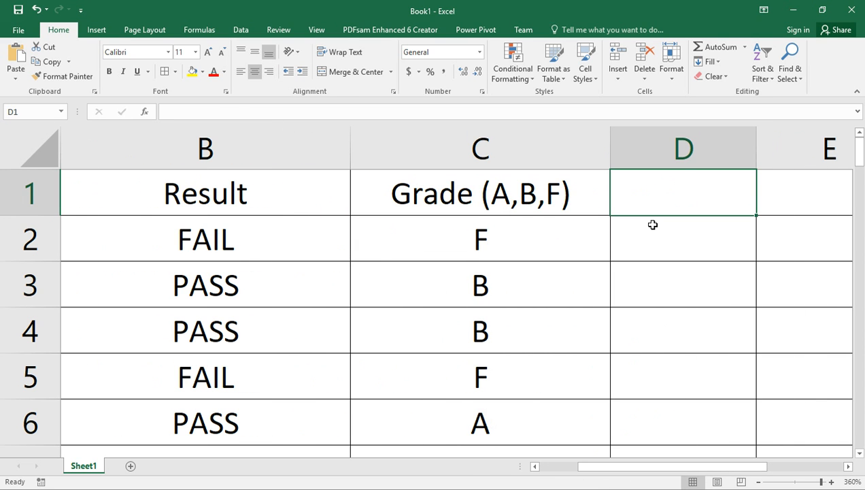
pyautogui.write('GR')
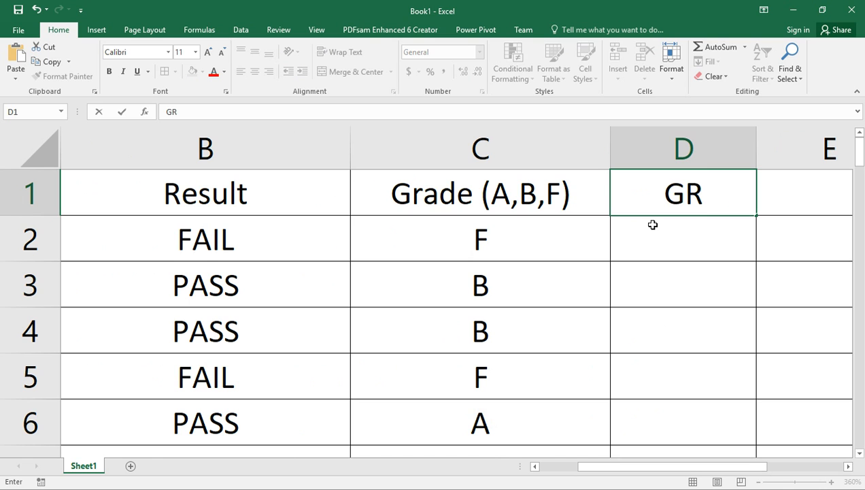
pyautogui.write('ADE')
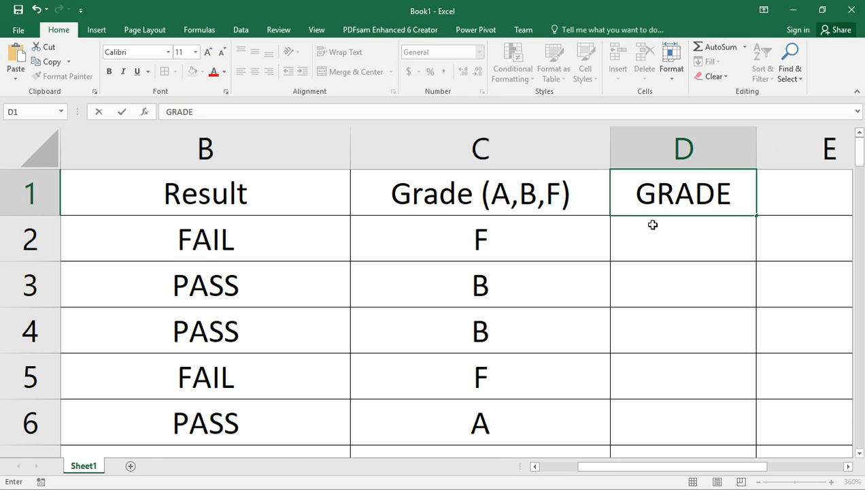
pyautogui.write('(A')
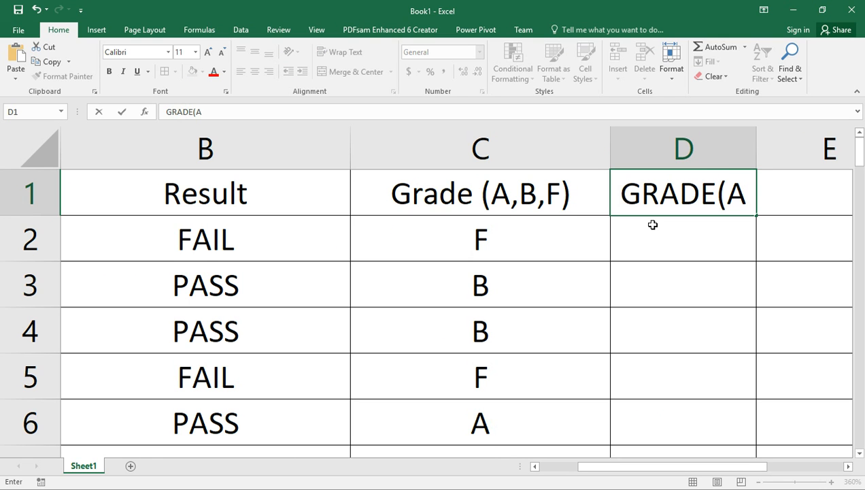
pyautogui.write(',B')
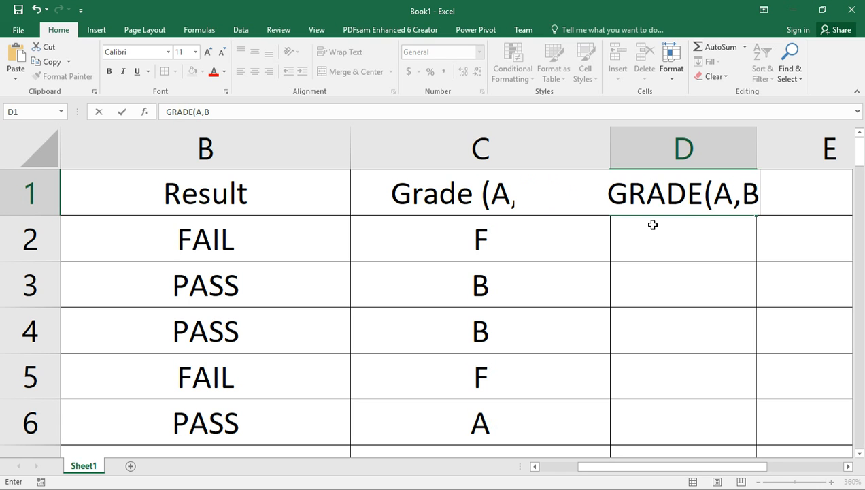
pyautogui.write(',C,')
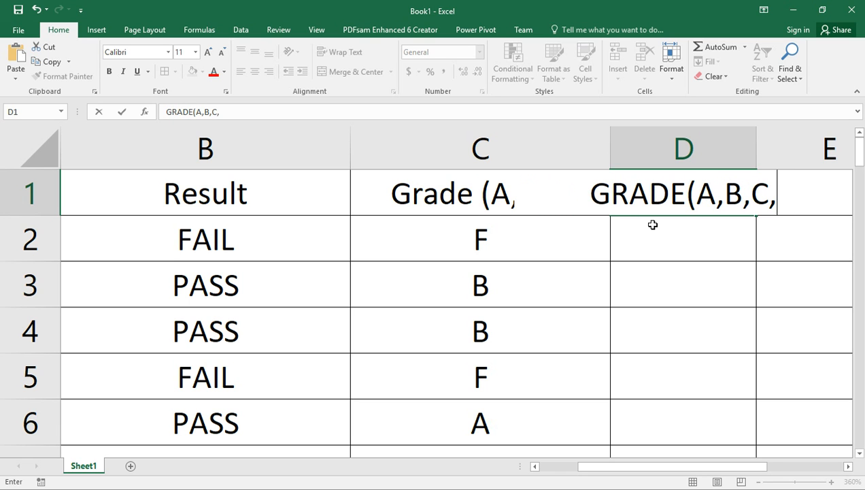
pyautogui.write('F')
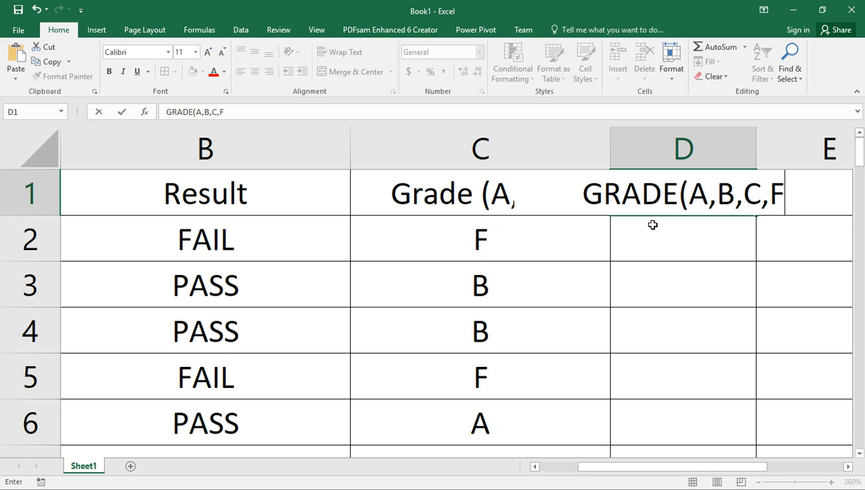
pyautogui.write(')')
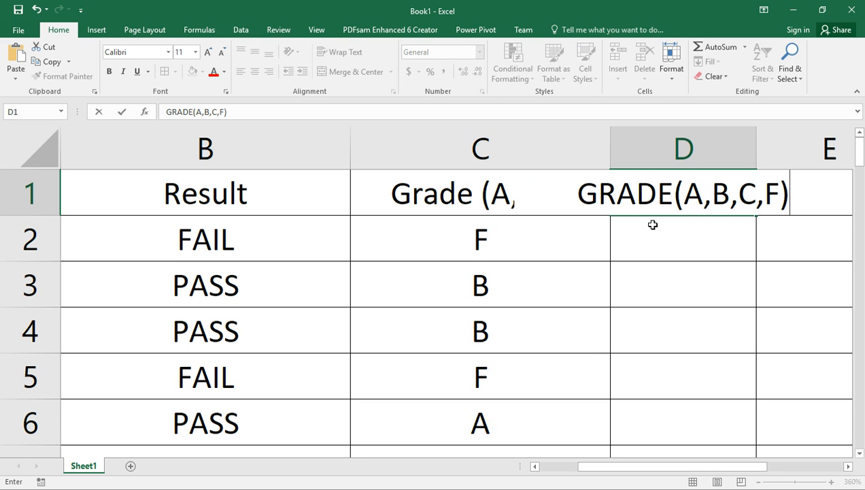
pyautogui.press('Return')
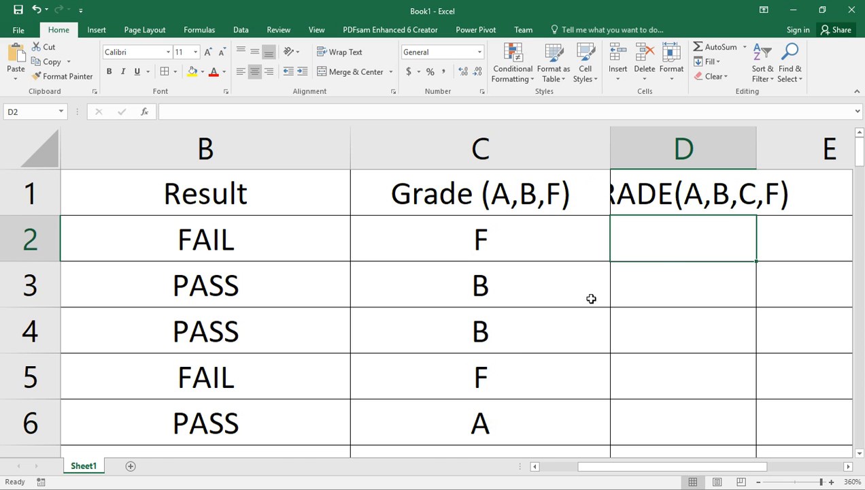
# Hide the Result column B and widen column D until its full header fits.
pyautogui.click(275, 154)
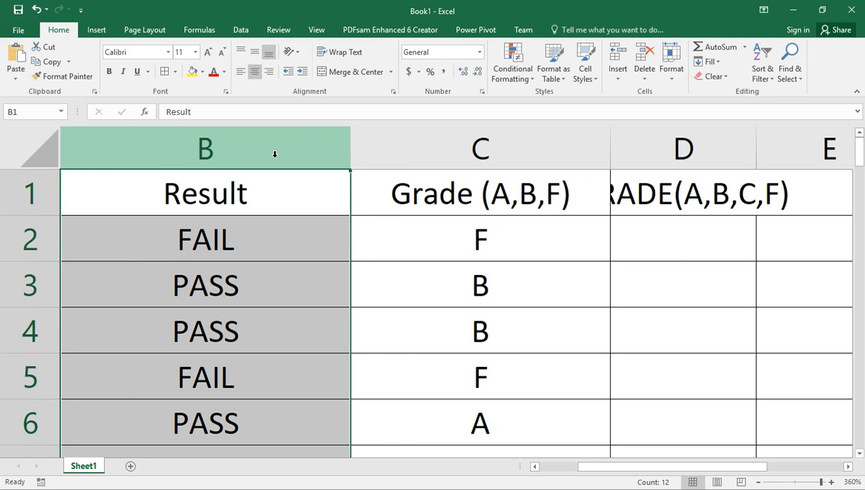
pyautogui.rightClick(275, 153)
pyautogui.click(310, 320)
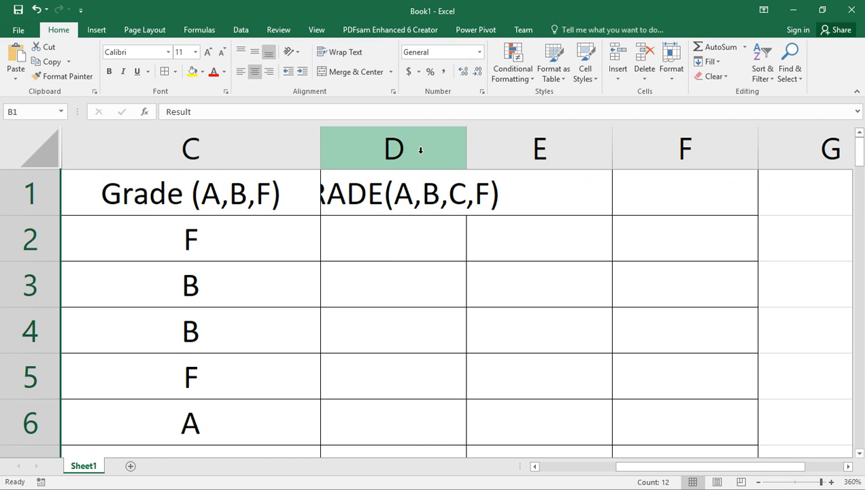
pyautogui.click(602, 467)
pyautogui.moveTo(611, 145); pyautogui.dragTo(694, 145)
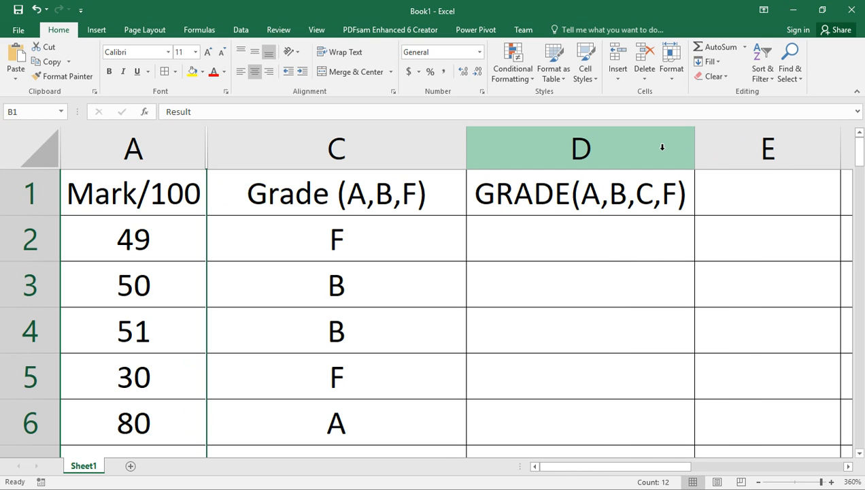
# Begin an IF formula in D2 that tests A2<50 and returns "F" when true.
pyautogui.click(567, 234)
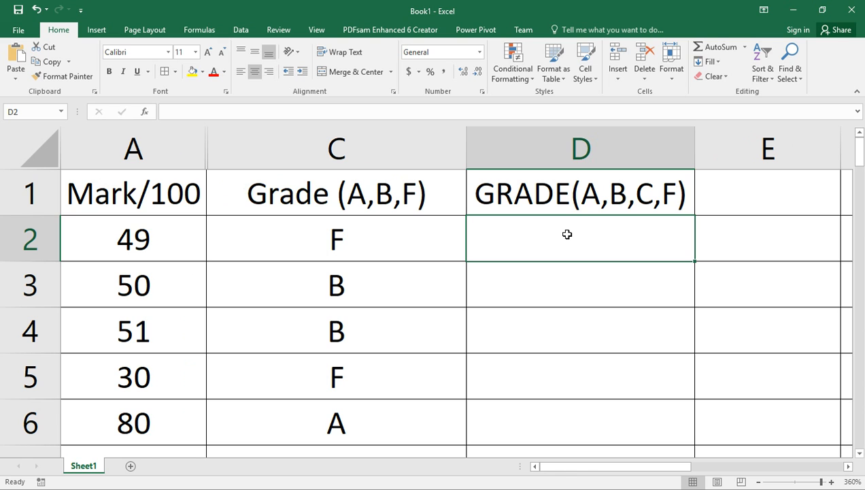
pyautogui.write('=')
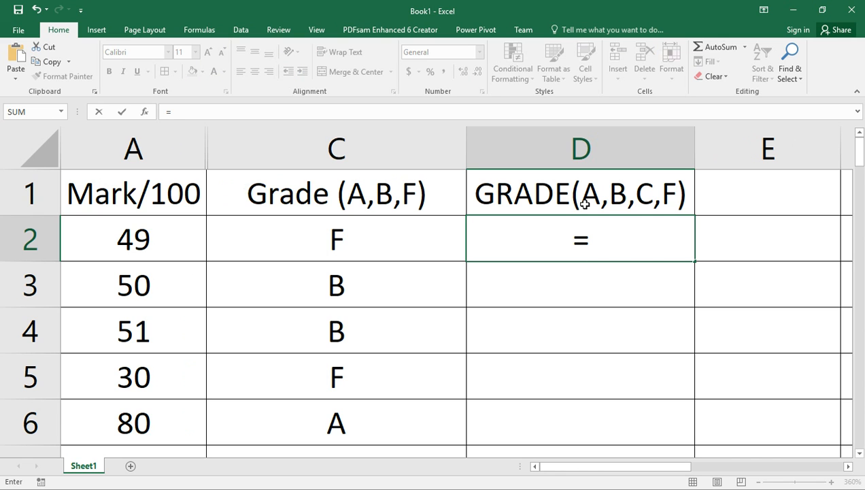
pyautogui.write('if')
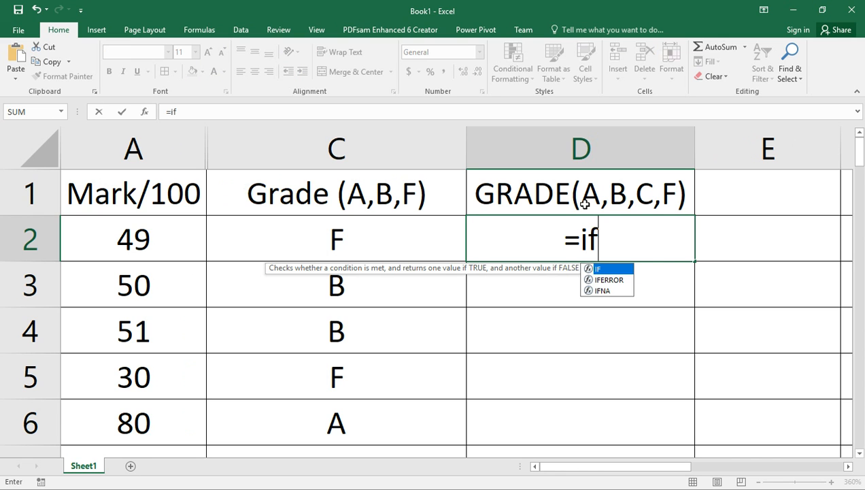
pyautogui.write('(')
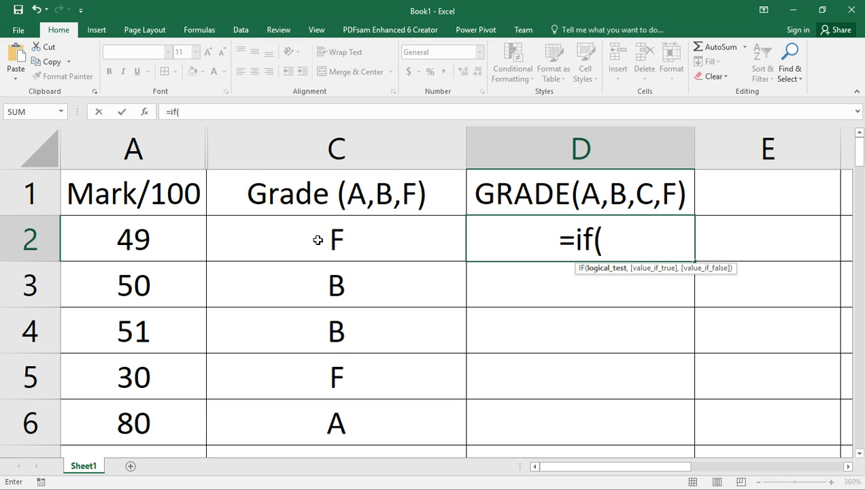
pyautogui.click(125, 245)
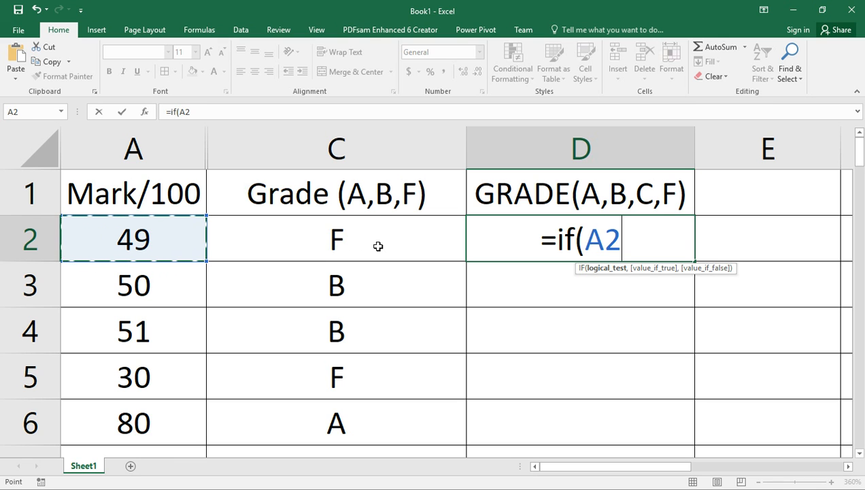
pyautogui.write('<')
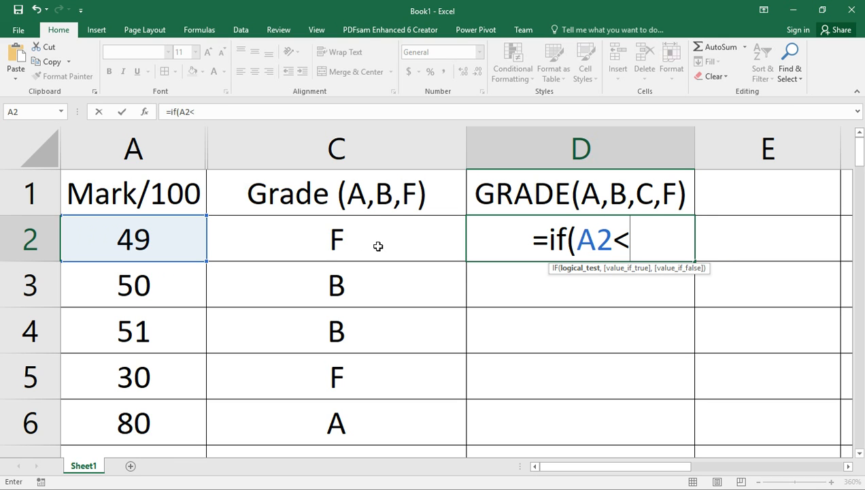
pyautogui.write('50,')
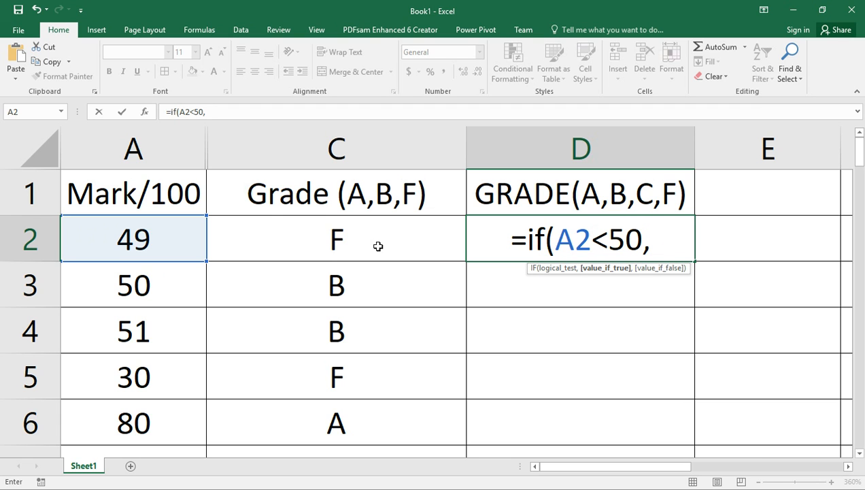
pyautogui.write('"F",')
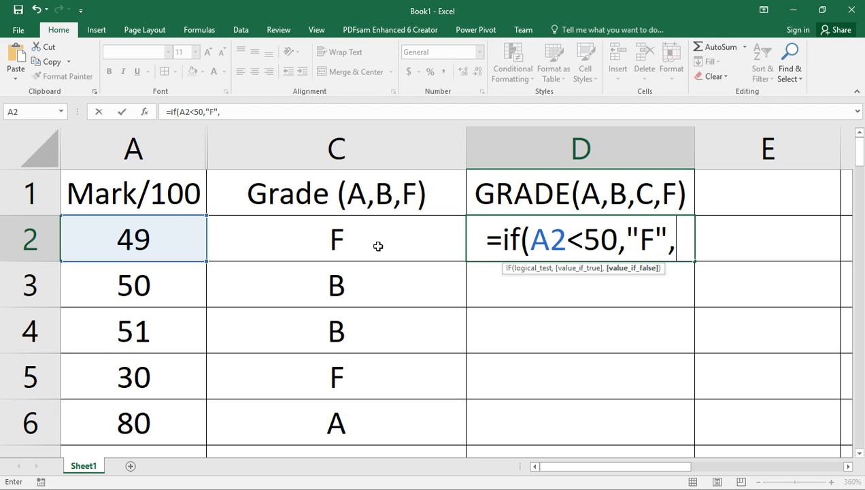
# Nest a second IF as the false value in D2's formula, testing A2<60 and returning "C" when true.
pyautogui.write('if')
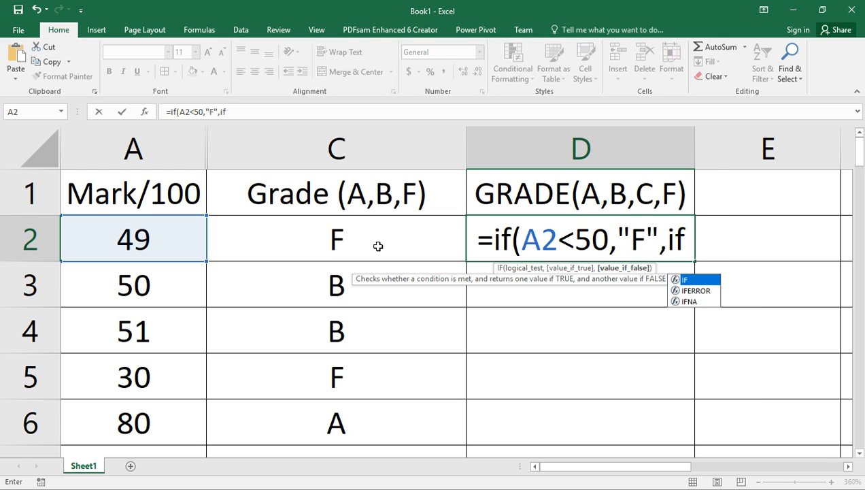
pyautogui.write('(')
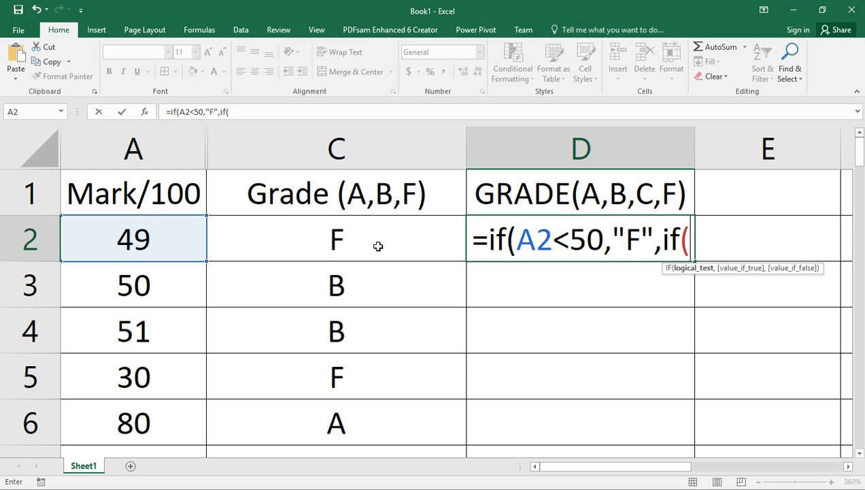
pyautogui.click(142, 237)
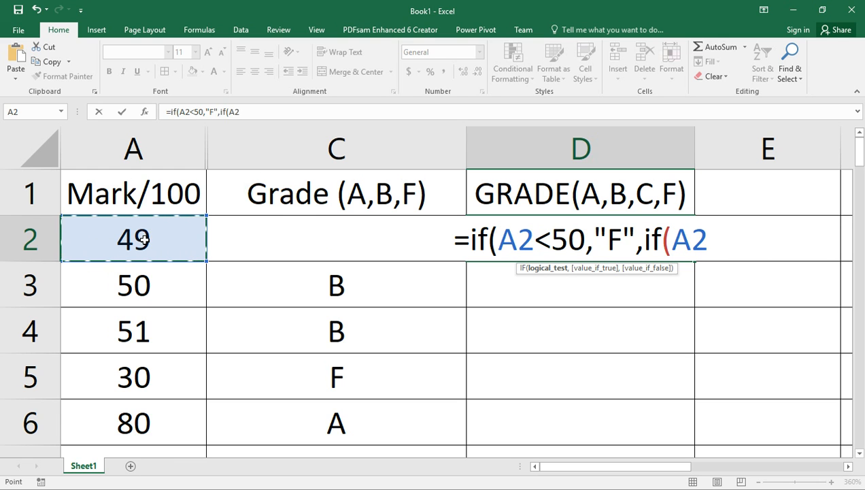
pyautogui.write('<')
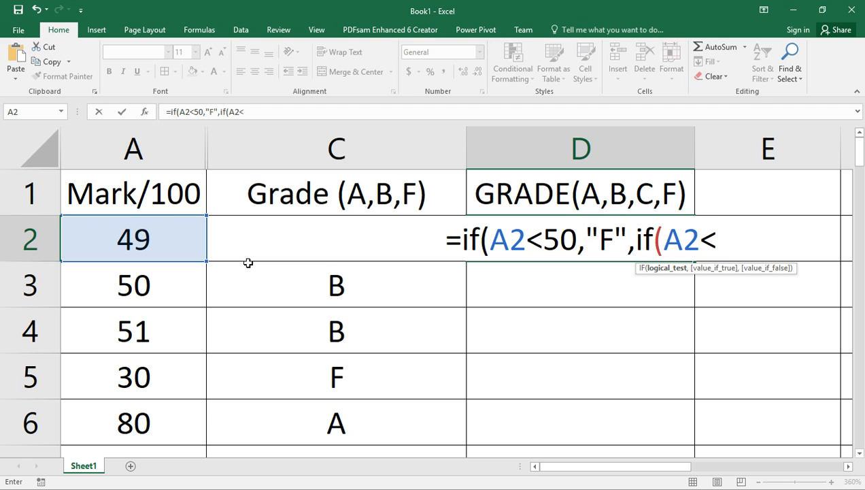
pyautogui.write('60')
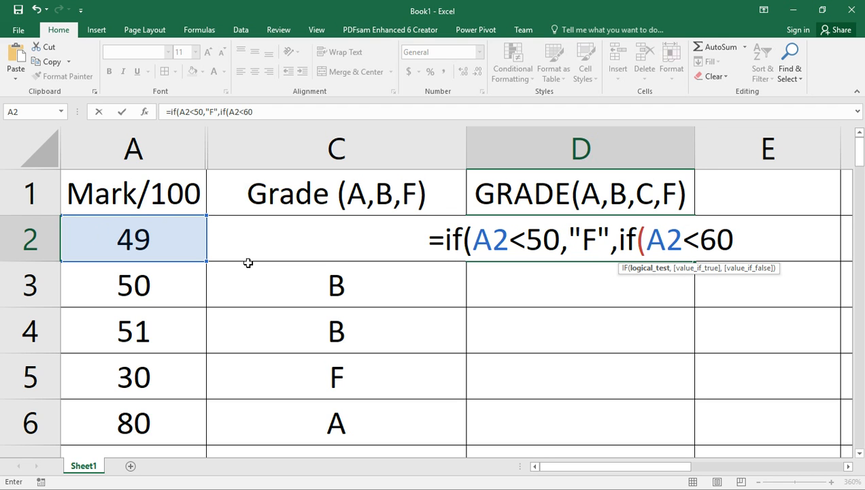
pyautogui.write(',"B')
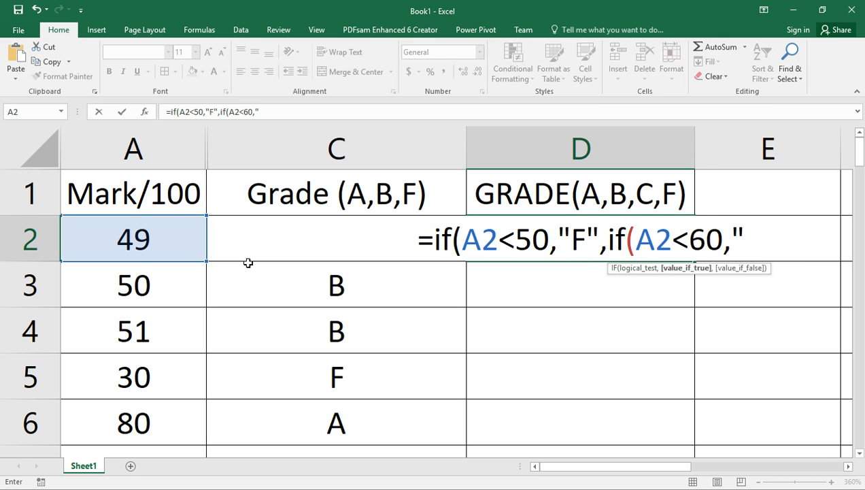
pyautogui.write('"')
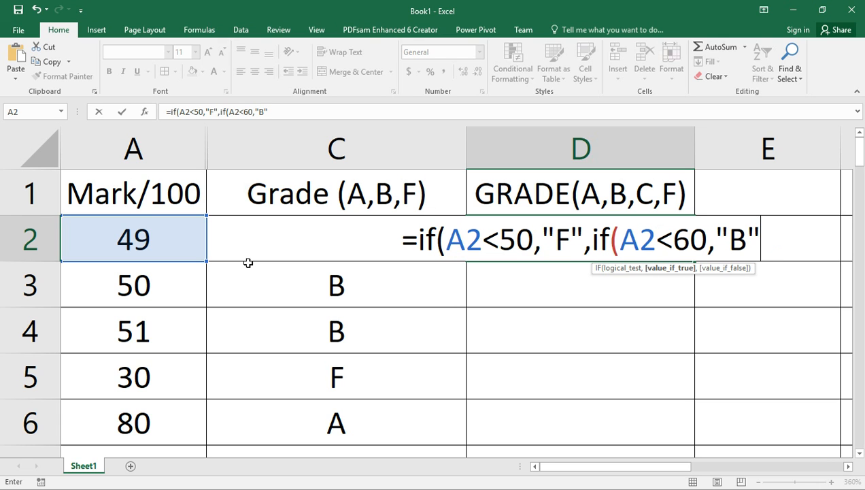
pyautogui.write(',')
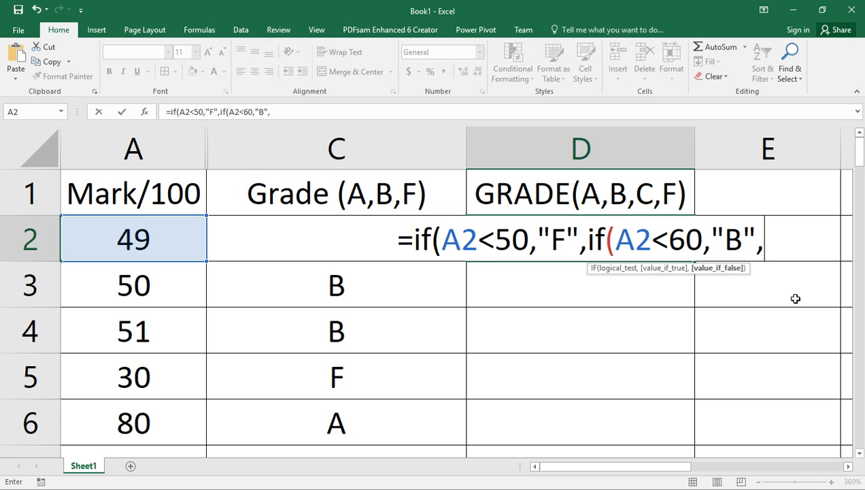
pyautogui.click(741, 243)
pyautogui.press('BackSpace')
pyautogui.write('C')
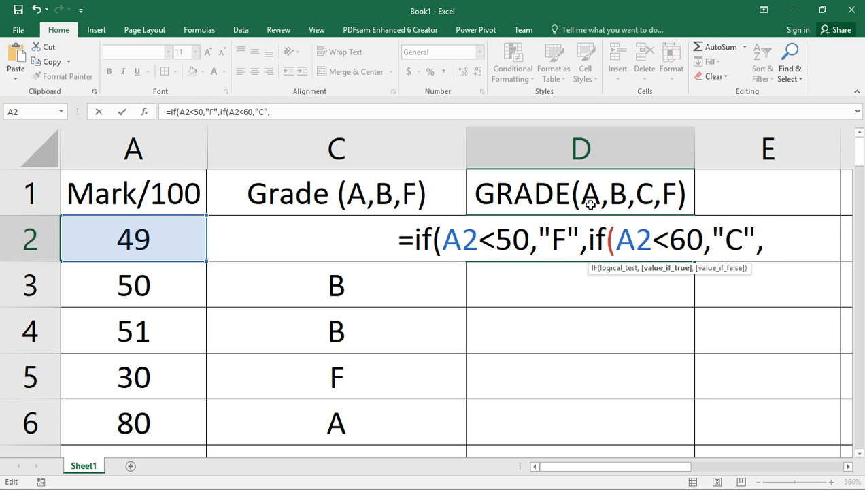
# Nest a third IF as the innermost false value in D2's formula, testing A2<75 and returning "B" when true.
pyautogui.click(774, 248)
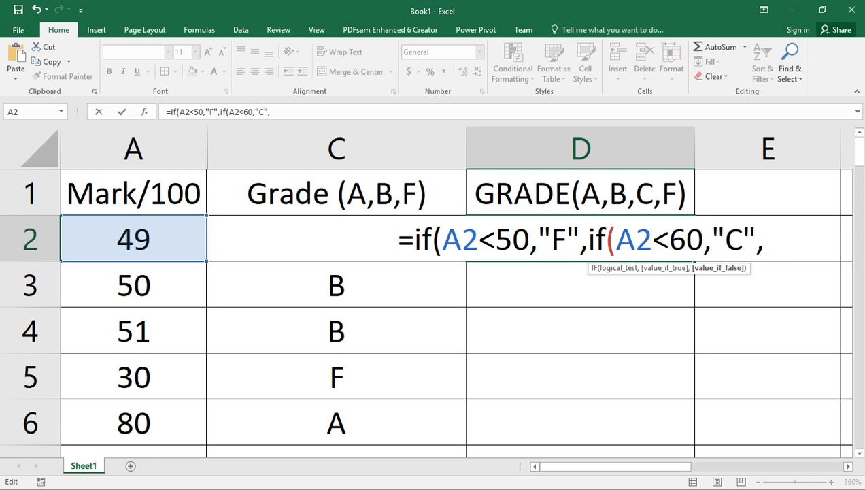
pyautogui.write('if')
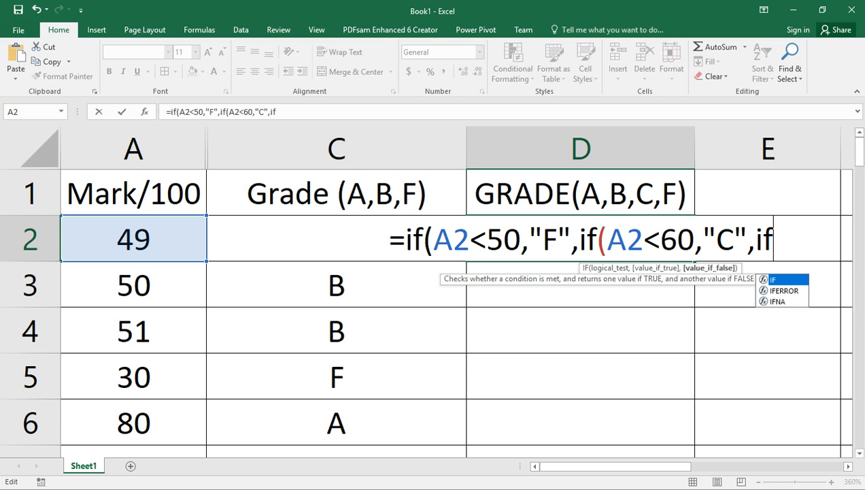
pyautogui.write('(')
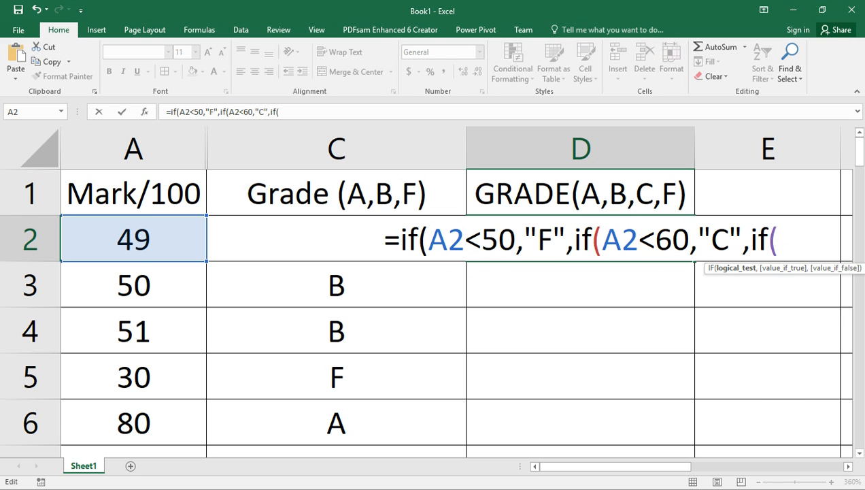
pyautogui.write('A2')
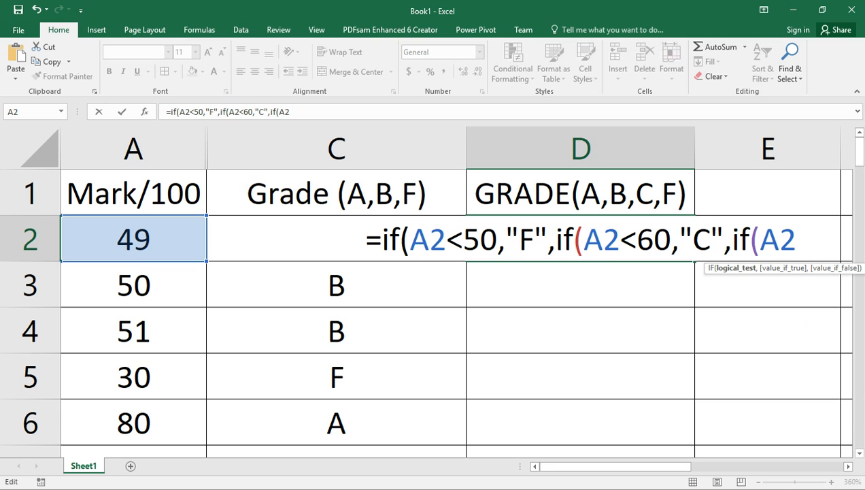
pyautogui.write('<')
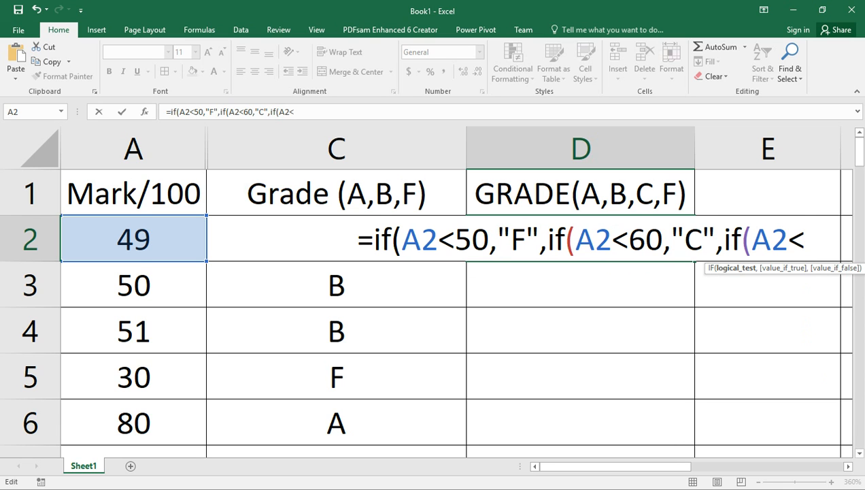
pyautogui.write('75')
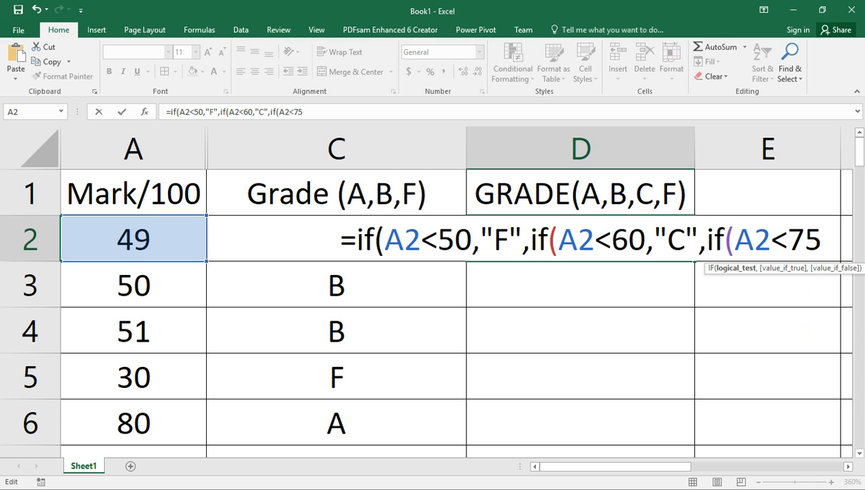
pyautogui.write(',')
pyautogui.write('"B')
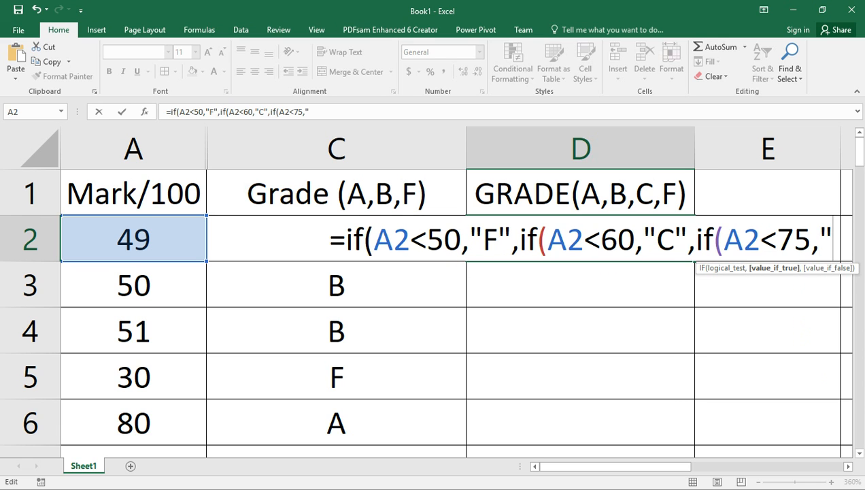
pyautogui.write('",')
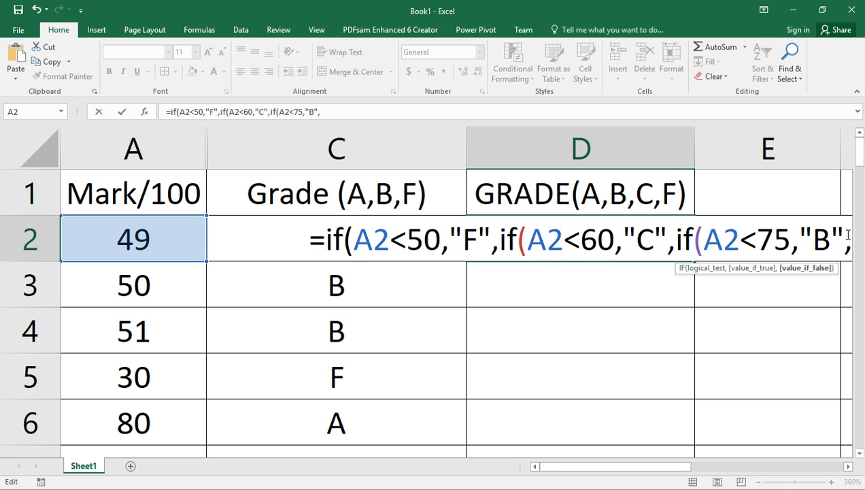
# Give the third IF the false value "A", close all three parentheses and enter D2's formula, accepting the suggested correction.
pyautogui.write(',')
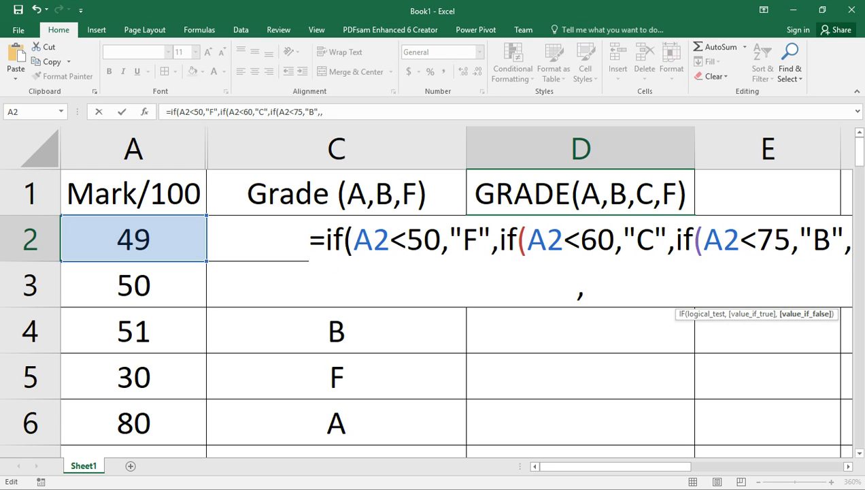
pyautogui.write('"A"')
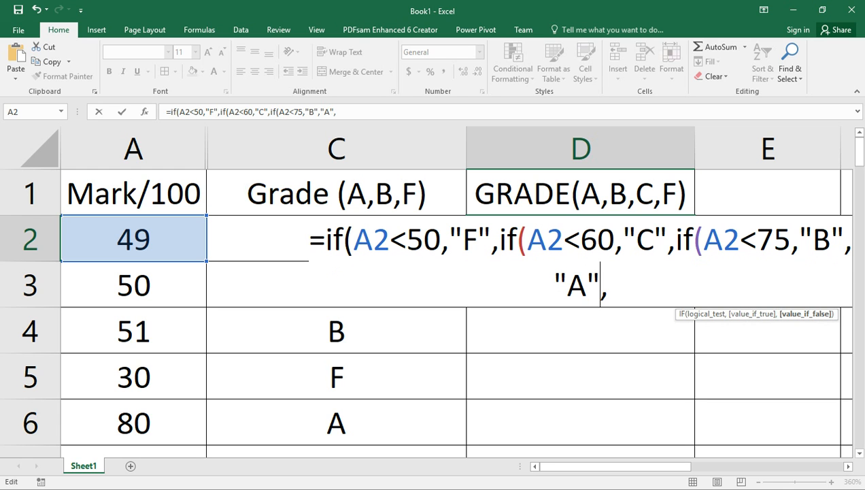
pyautogui.write(')')
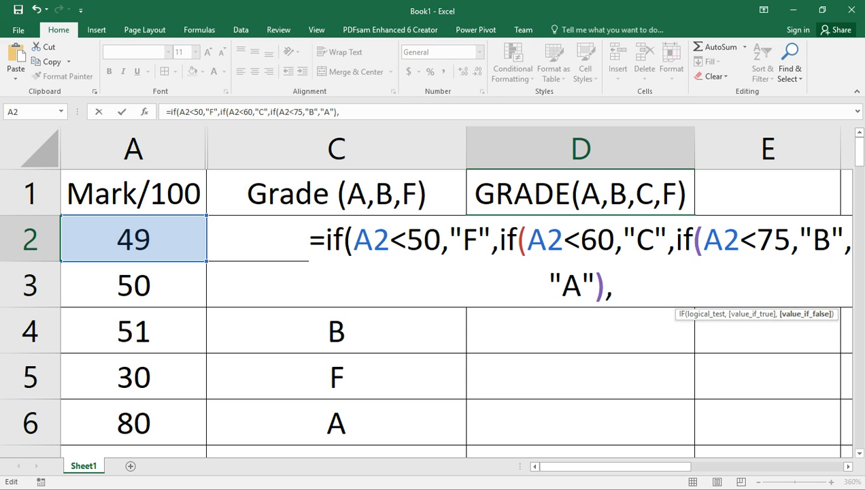
pyautogui.moveTo(666, 466); pyautogui.dragTo(740, 467)
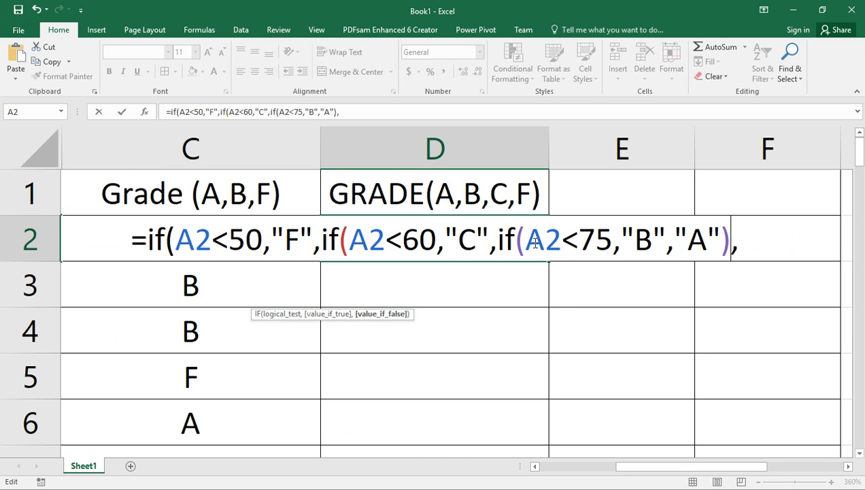
pyautogui.write(')')
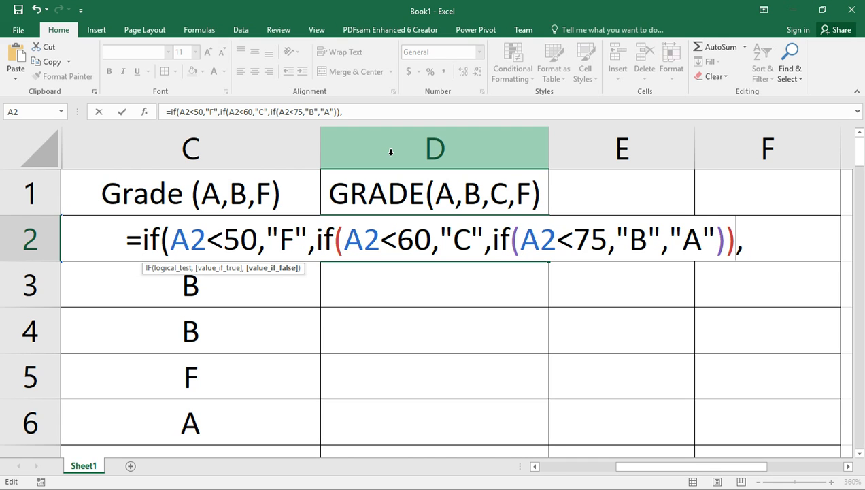
pyautogui.write(')')
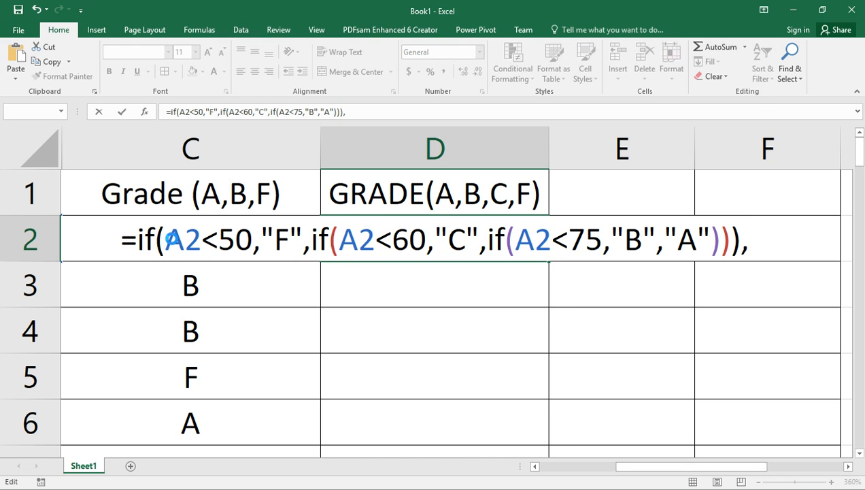
pyautogui.press('Return')
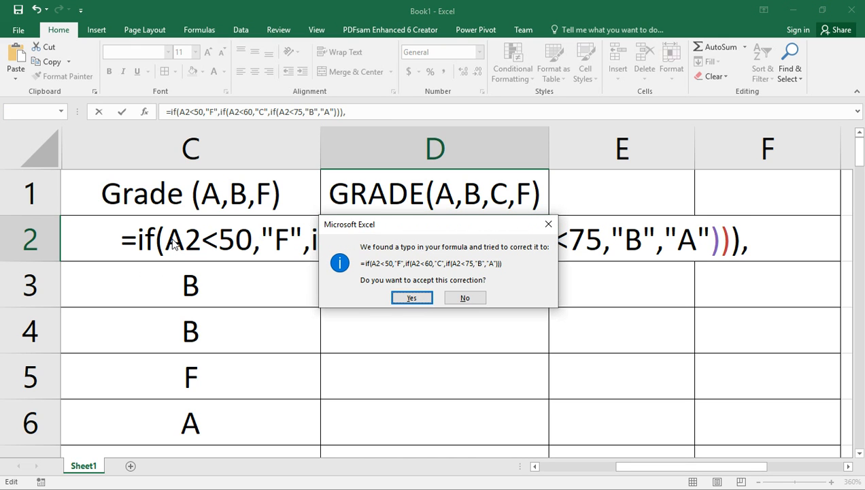
pyautogui.click(419, 300)
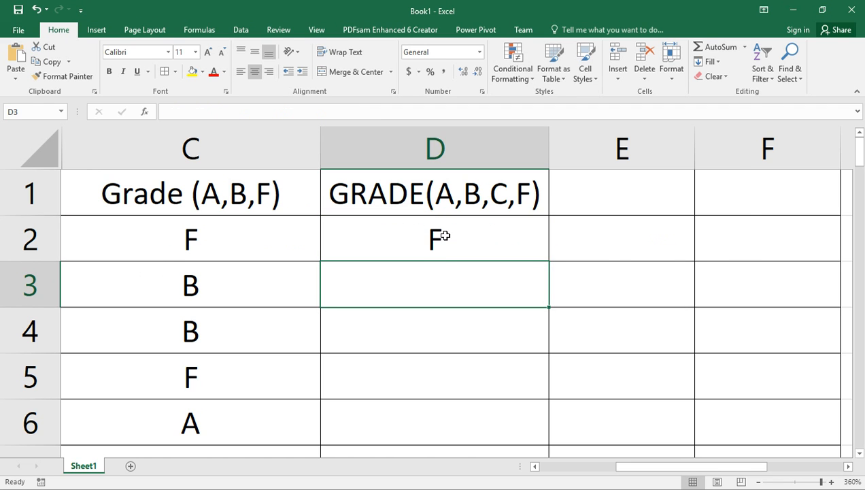
# Review the triple-nested IF formula in D2 and fill it down through D7.
pyautogui.doubleClick(444, 237)
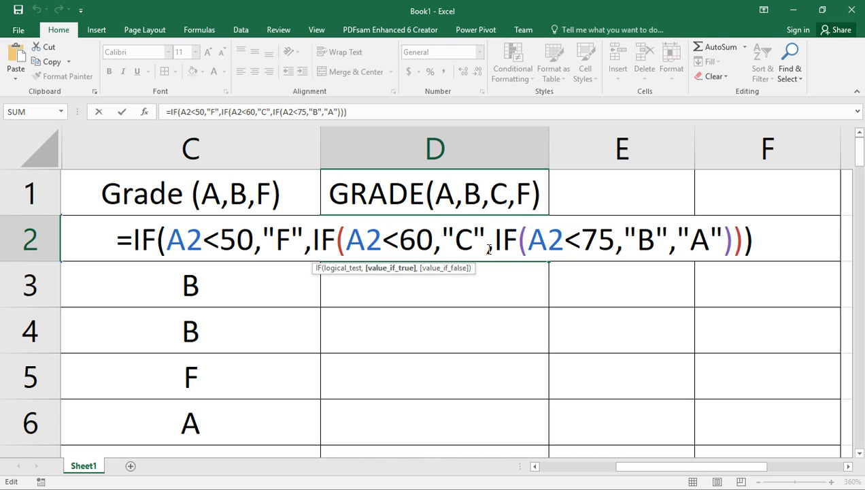
pyautogui.press('Return')
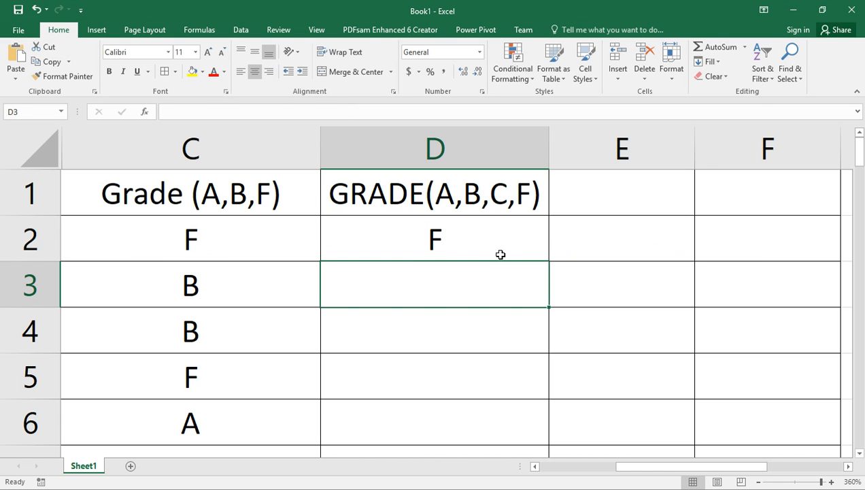
pyautogui.click(491, 253)
pyautogui.moveTo(550, 260); pyautogui.dragTo(509, 381)
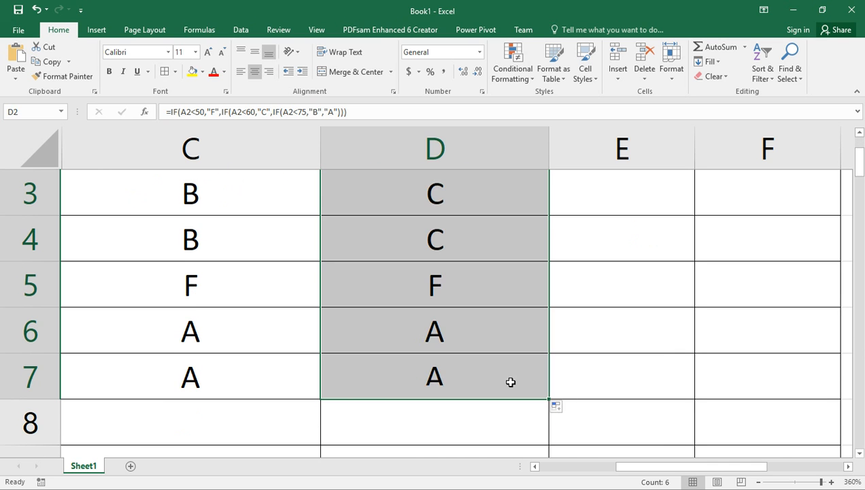
pyautogui.scroll(1, 507, 379)
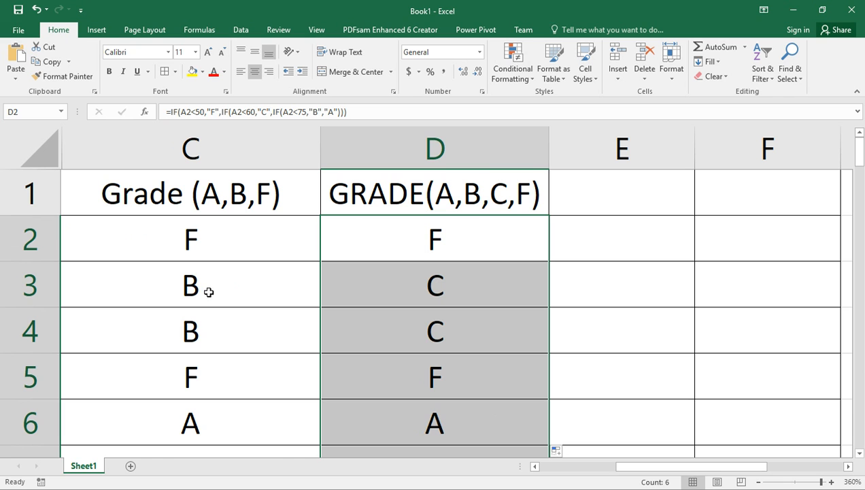
# Compare the grades in column D with the marks in column A and the grades in column C.
pyautogui.click(409, 289)
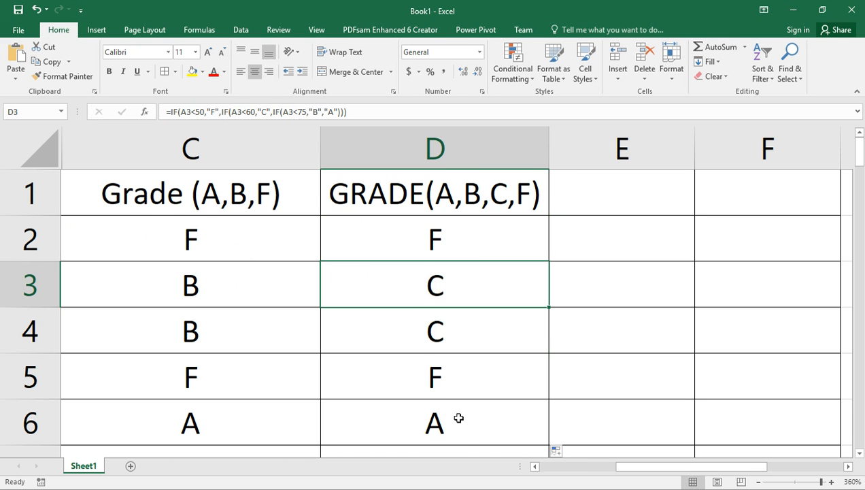
pyautogui.click(589, 467)
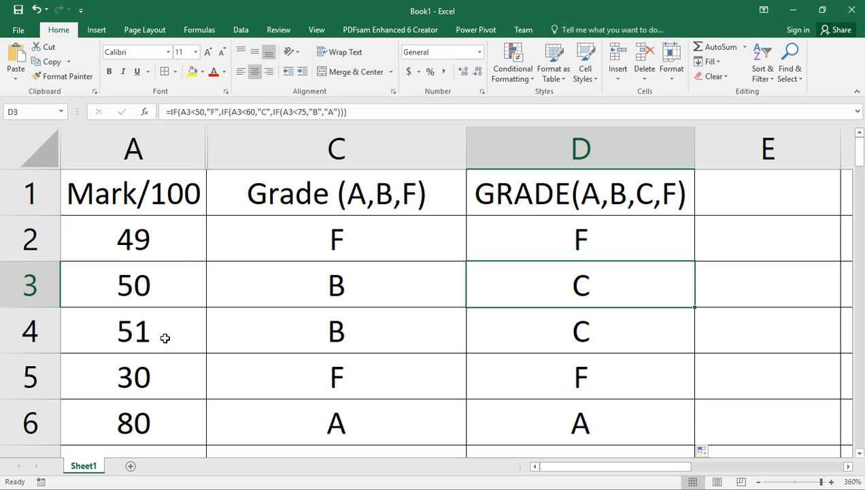
pyautogui.scroll(-1, 504, 315)
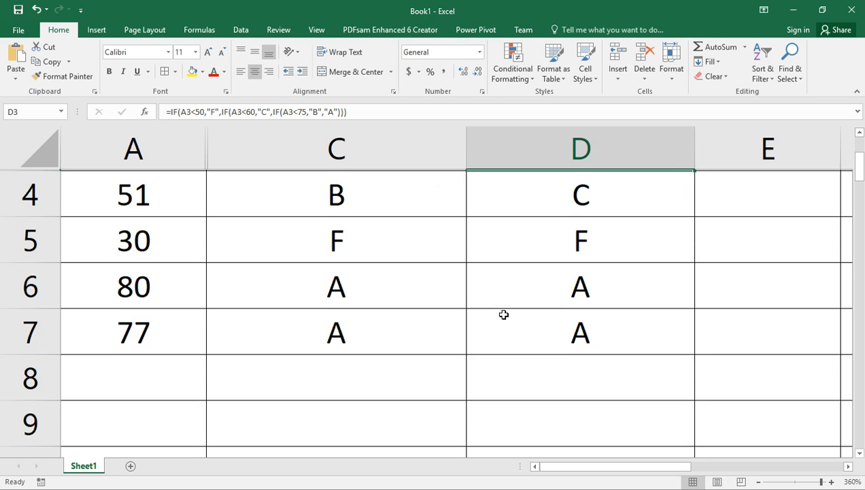
pyautogui.scroll(1, 504, 313)
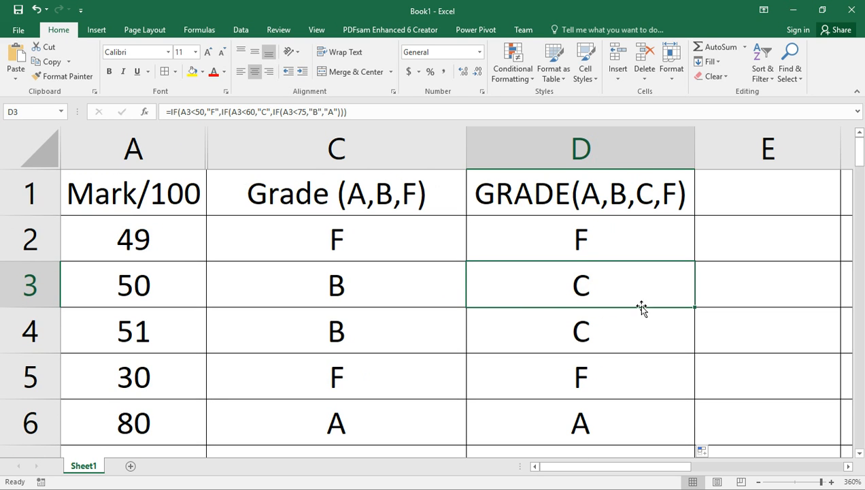
pyautogui.scroll(-1, 597, 303)
pyautogui.scroll(1, 599, 308)
pyautogui.scroll(-2, 597, 300)
pyautogui.scroll(2, 596, 299)
# Enter the mark 63 in cell A8 and check the grades in columns C and D.
pyautogui.scroll(-1, 596, 299)
pyautogui.scroll(-1, 593, 300)
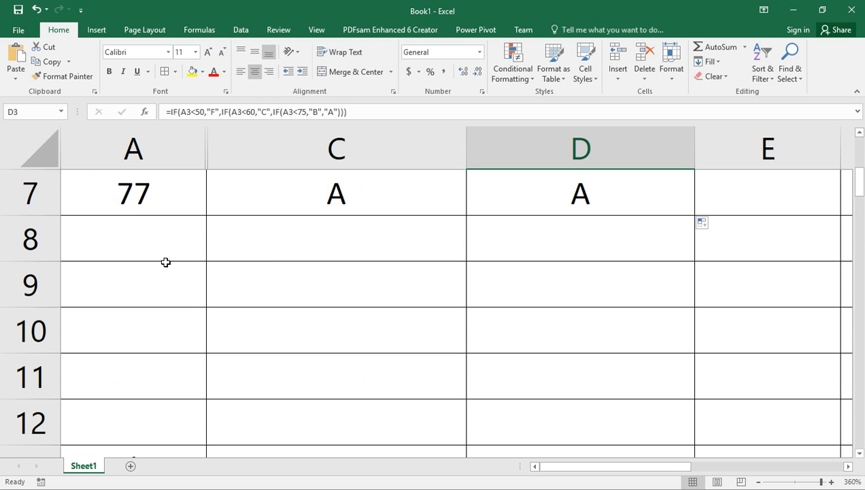
pyautogui.click(148, 249)
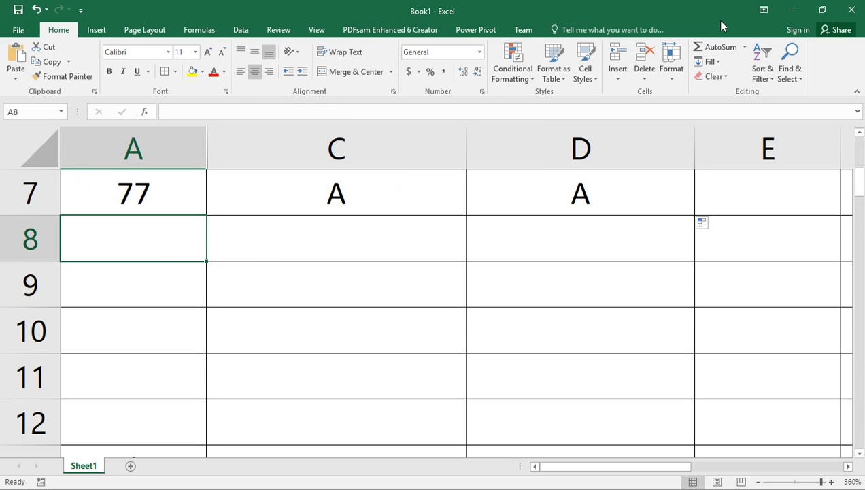
pyautogui.write('63')
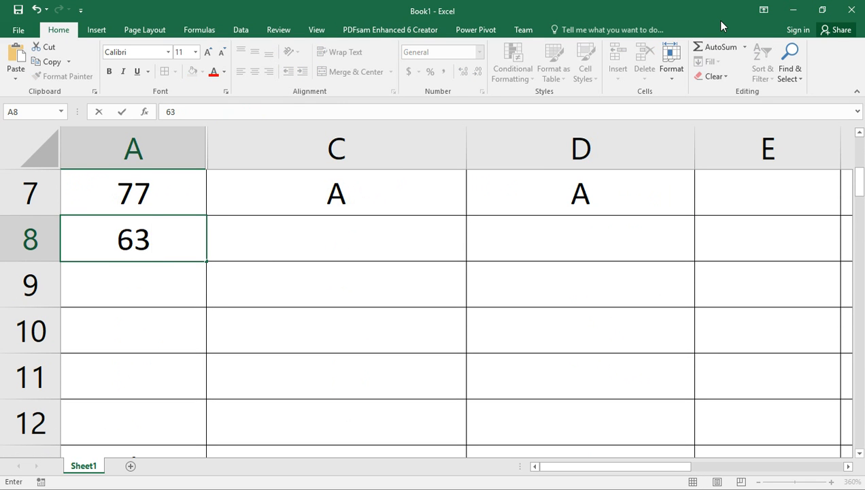
pyautogui.press('Return')
pyautogui.scroll(1, 612, 368)
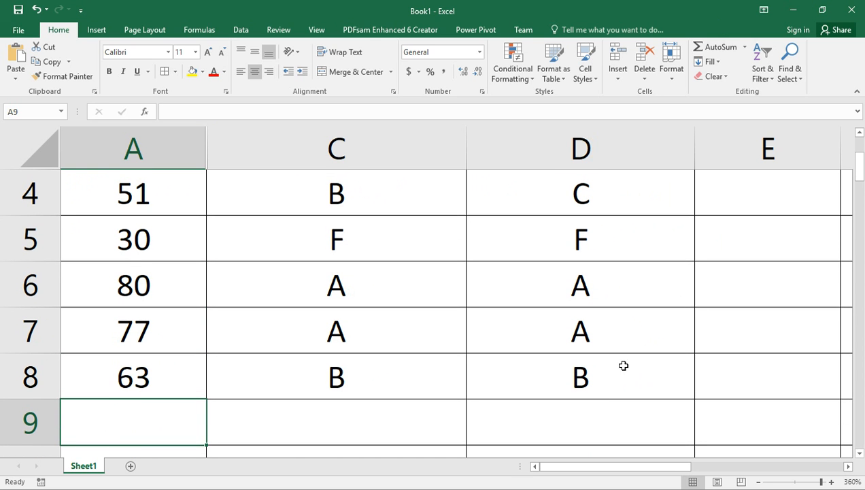
pyautogui.scroll(1, 636, 342)
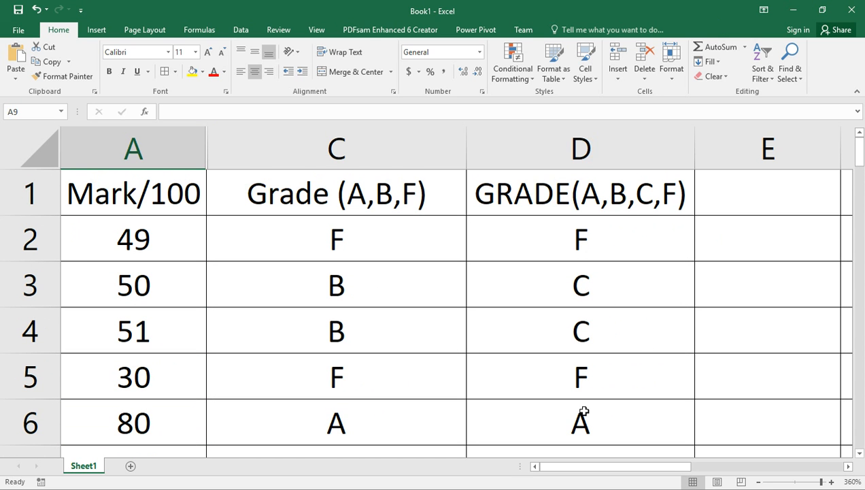
pyautogui.scroll(-1, 593, 396)
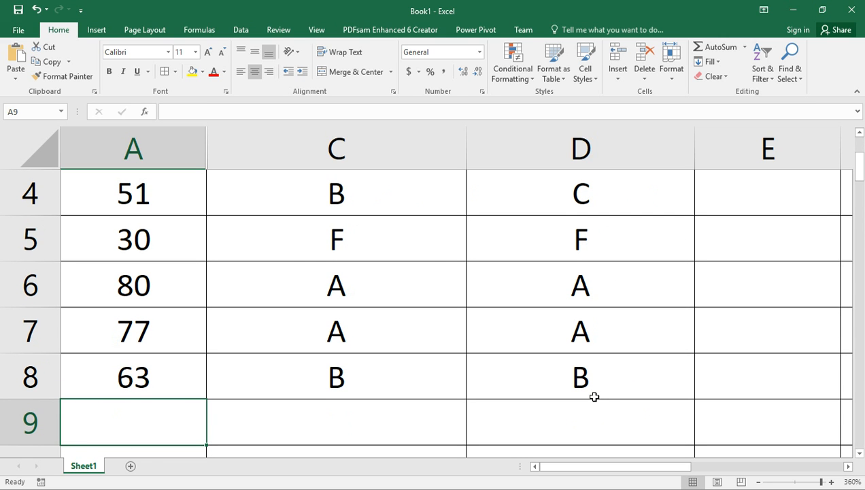
pyautogui.scroll(-1, 595, 393)
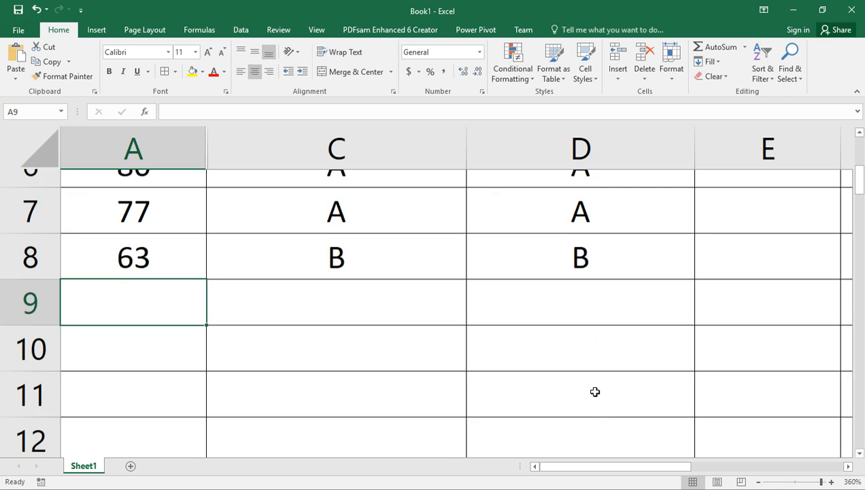
pyautogui.scroll(2, 598, 396)
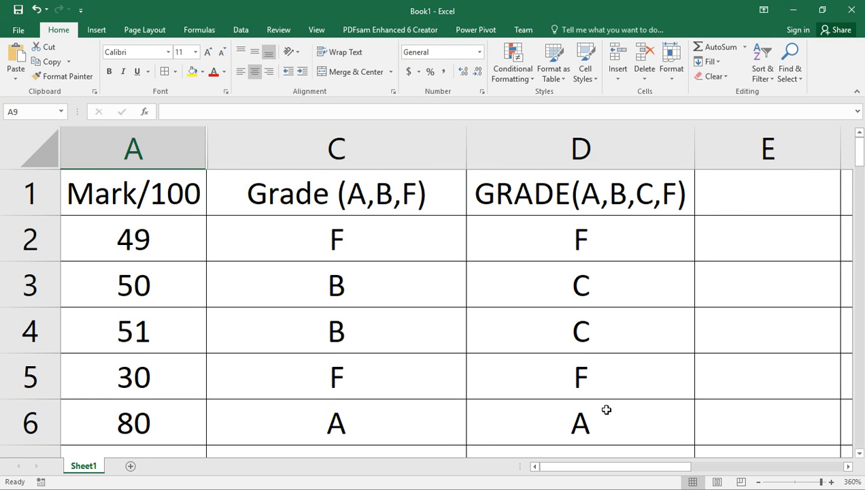
pyautogui.scroll(-1, 606, 410)
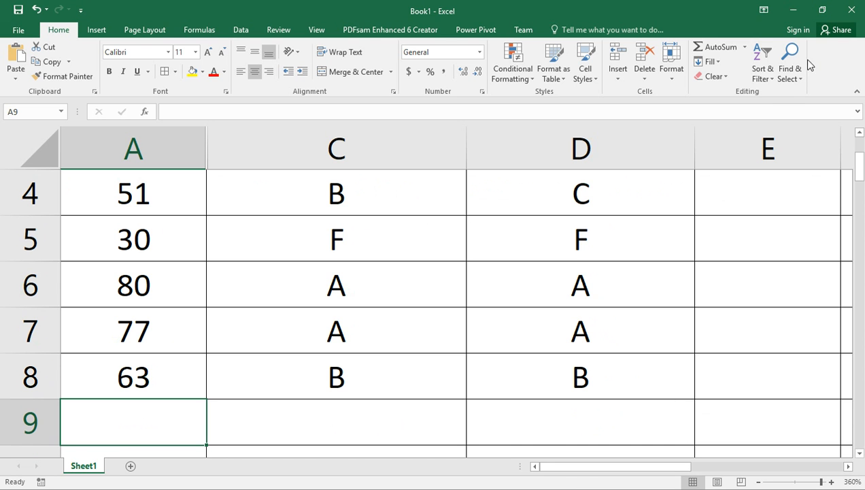
# Minimize the workbook, switch to the Opera window with the YouTube video and return to the previous page.
pyautogui.click(791, 10)
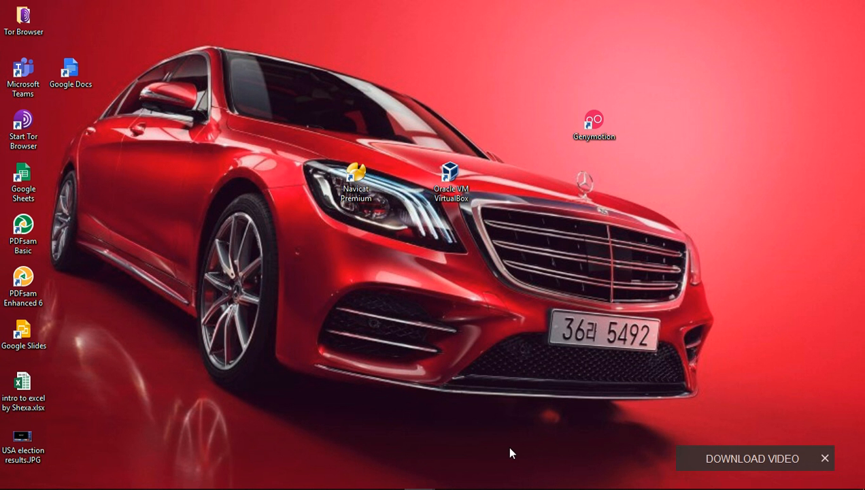
pyautogui.moveTo(426, 483)
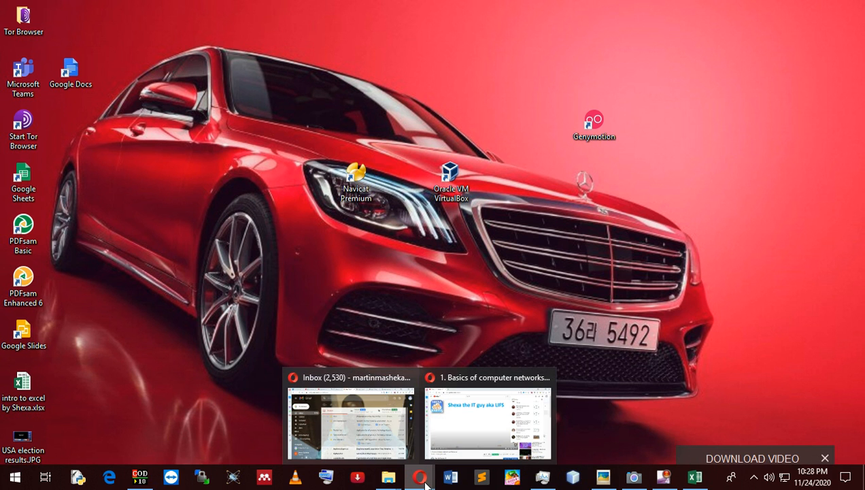
pyautogui.click(459, 445)
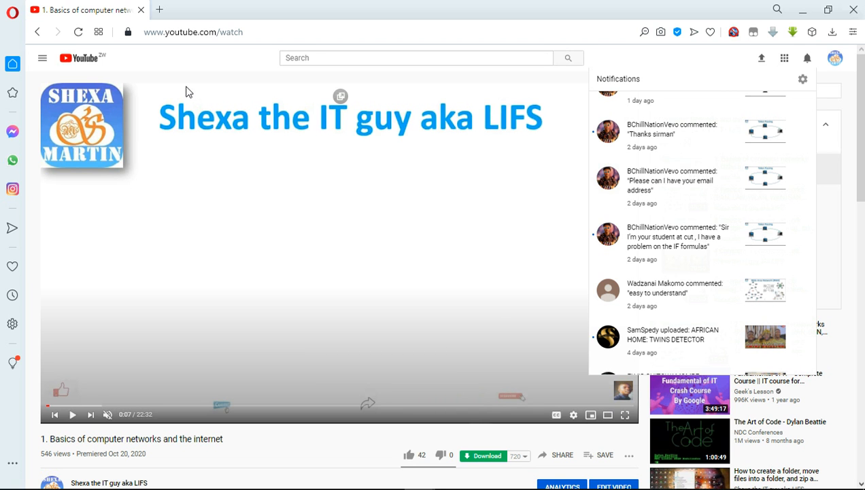
pyautogui.click(38, 34)
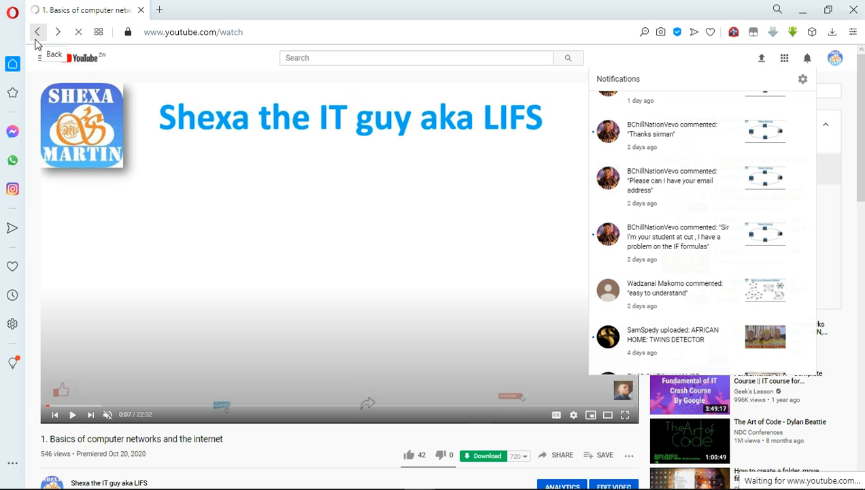
# Switch to the Camera app to show the webcam view.
pyautogui.moveTo(591, 483)
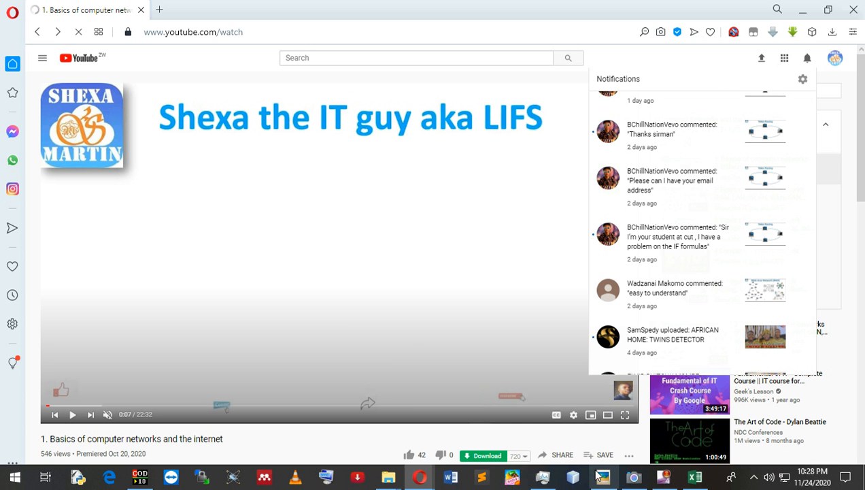
pyautogui.click(640, 479)
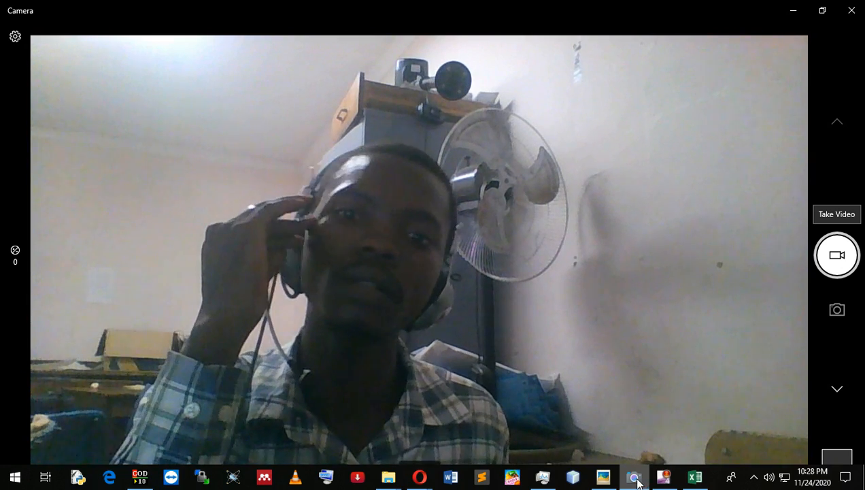
pyautogui.moveTo(668, 478)
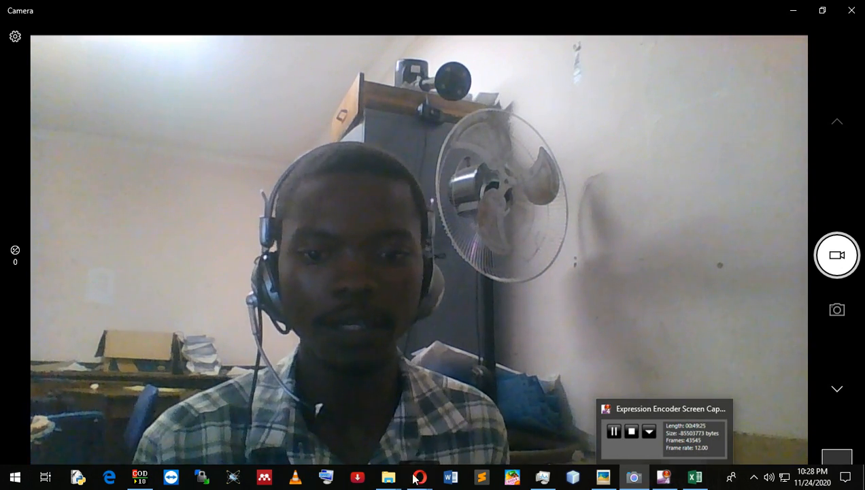
# Switch back to the YouTube window in Opera and open the playlists of the channel Shexa the IT guy aka LIFS.
pyautogui.moveTo(421, 479)
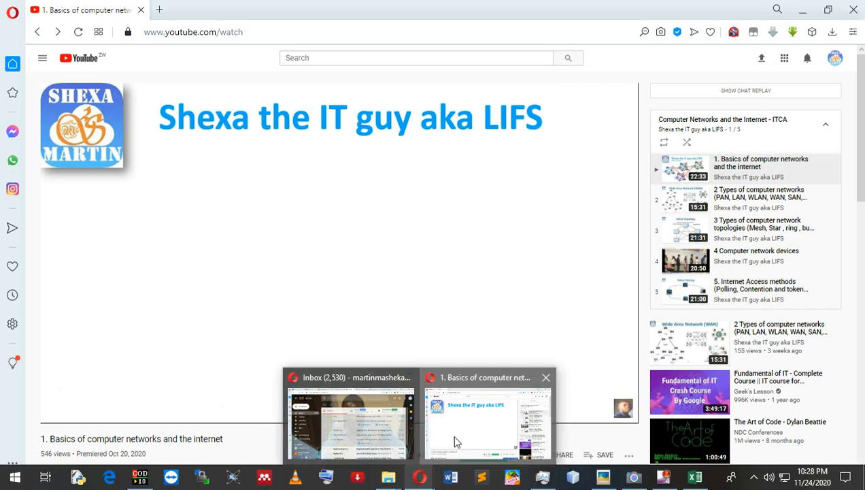
pyautogui.click(454, 441)
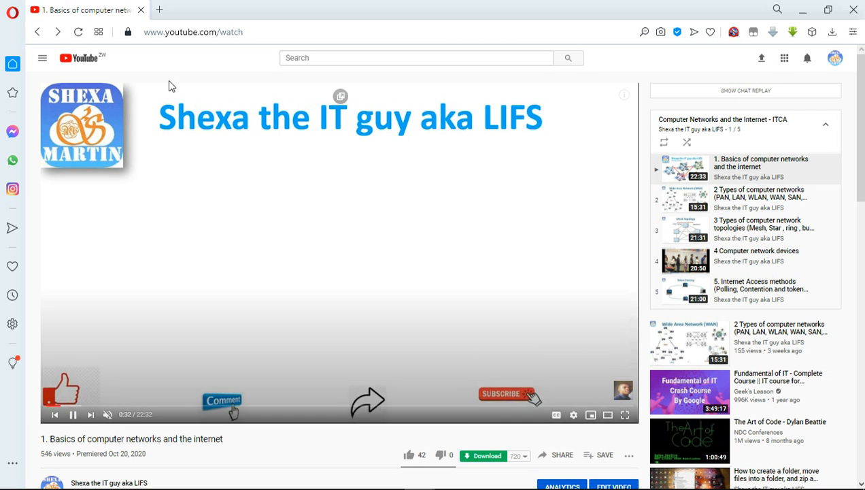
pyautogui.scroll(-1, 144, 376)
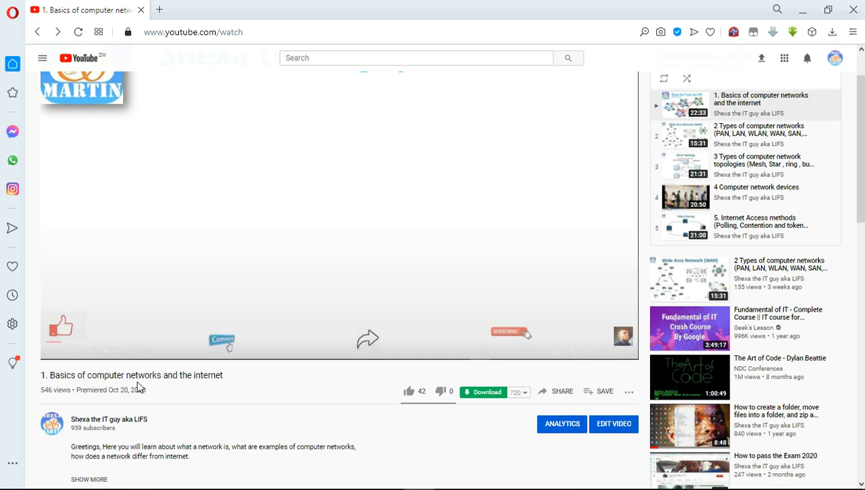
pyautogui.click(108, 421)
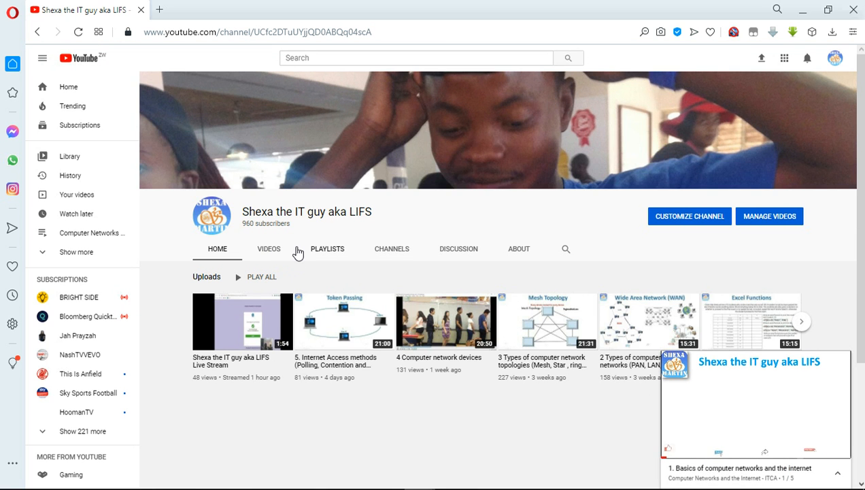
pyautogui.click(325, 254)
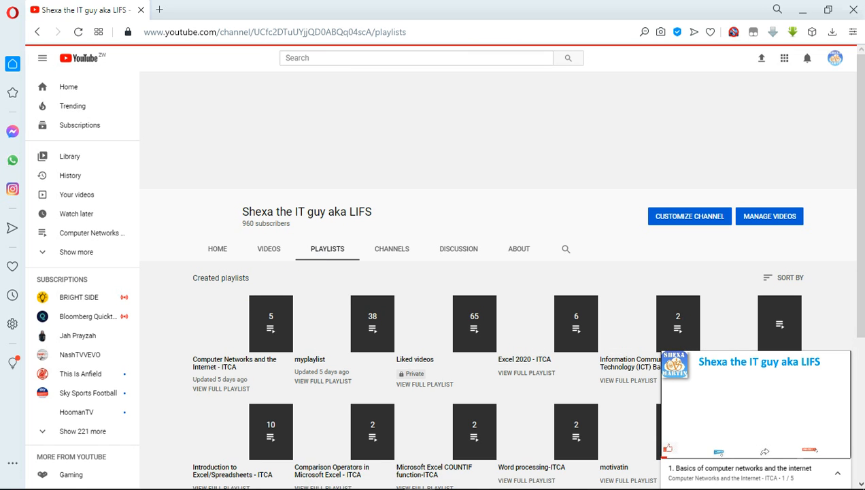
pyautogui.moveTo(603, 487)
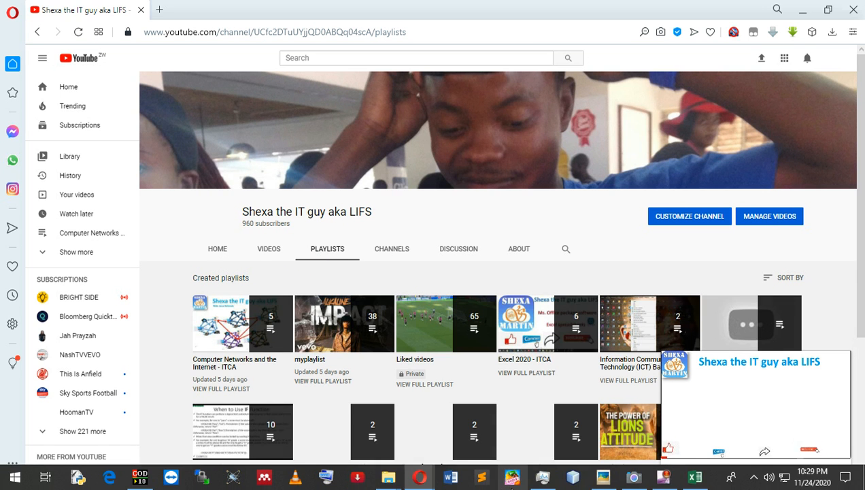
pyautogui.click(694, 478)
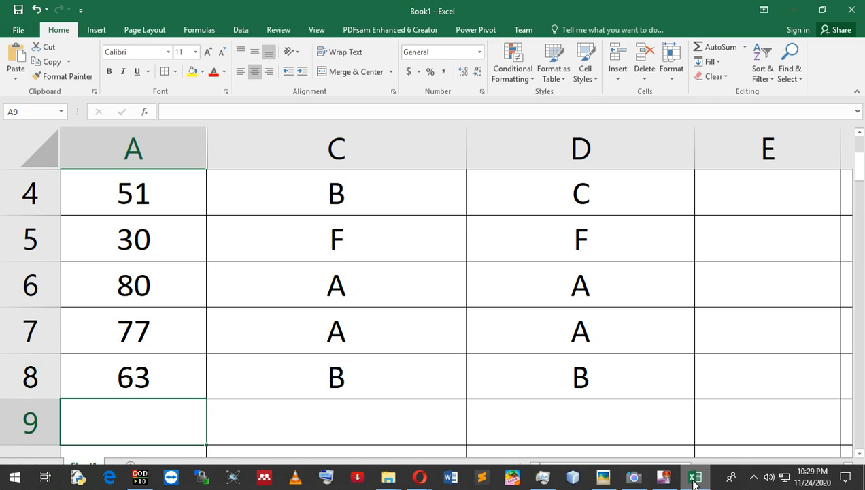
pyautogui.click(694, 478)
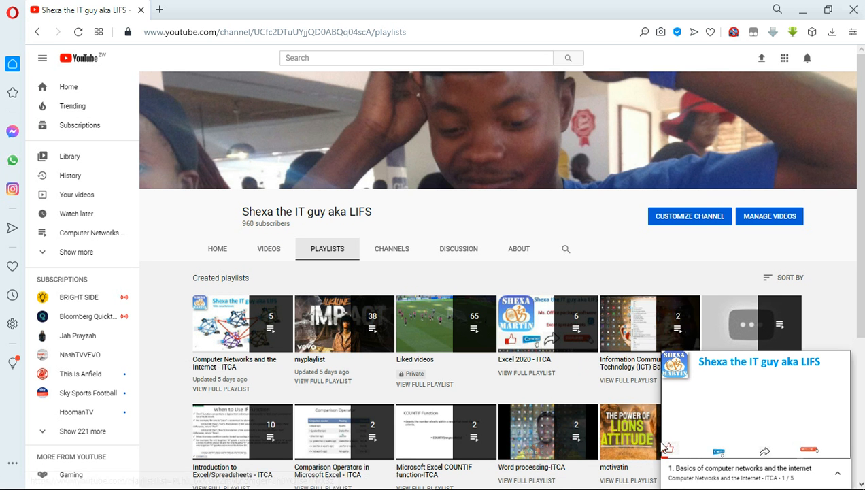
# Open the Excel 2020 - ITCA playlist and pause its first video.
pyautogui.click(534, 331)
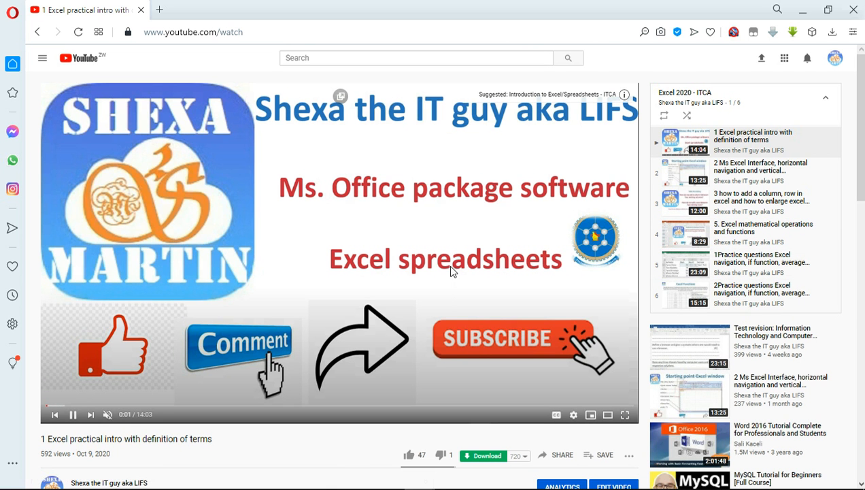
pyautogui.click(451, 270)
pyautogui.scroll(-1, 830, 285)
pyautogui.scroll(1, 614, 142)
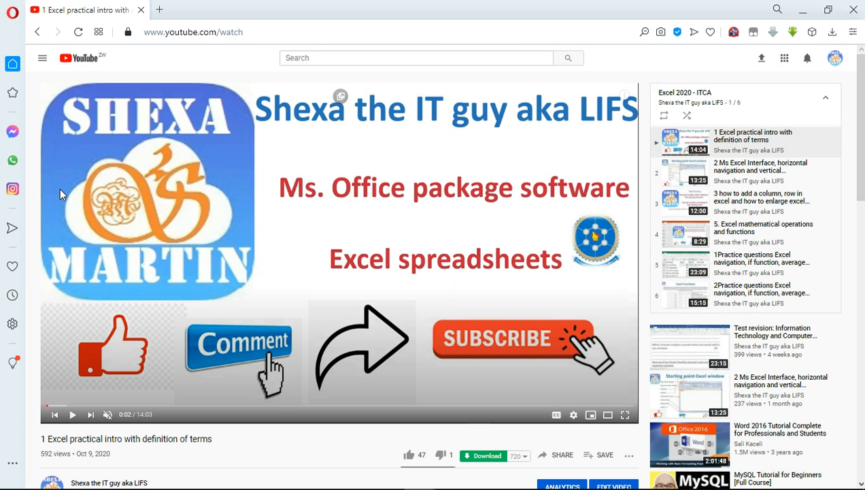
# Return to the channel's playlists, open Introduction to Excel/Spreadsheets - ITCA and pause its first video.
pyautogui.click(39, 35)
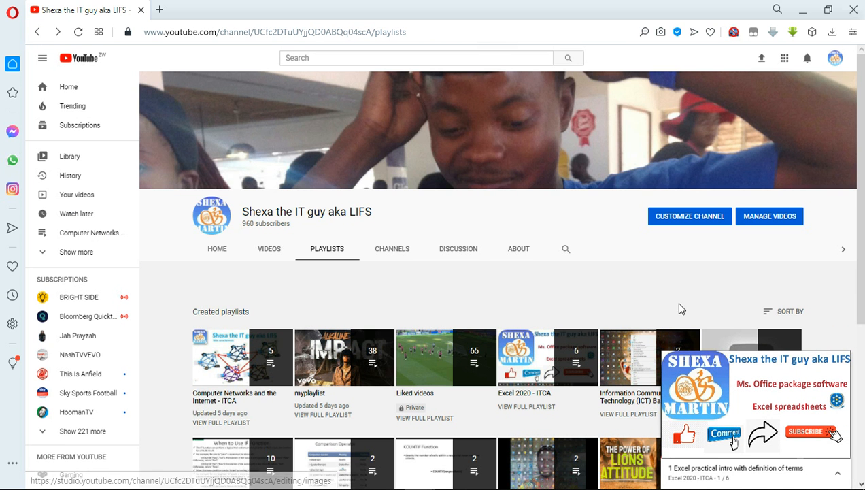
pyautogui.scroll(-3, 599, 259)
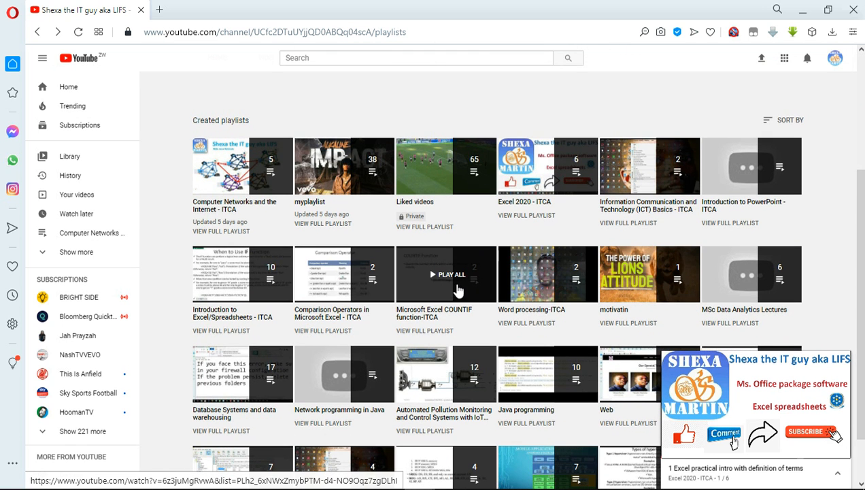
pyautogui.click(249, 289)
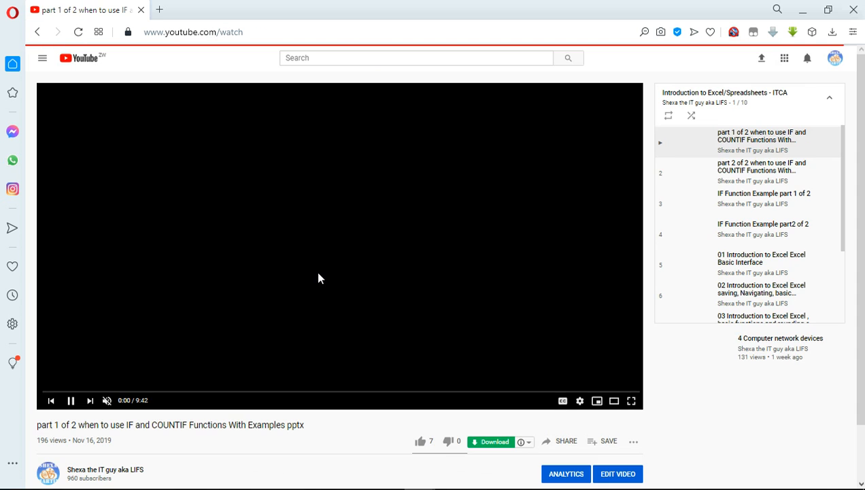
pyautogui.click(318, 273)
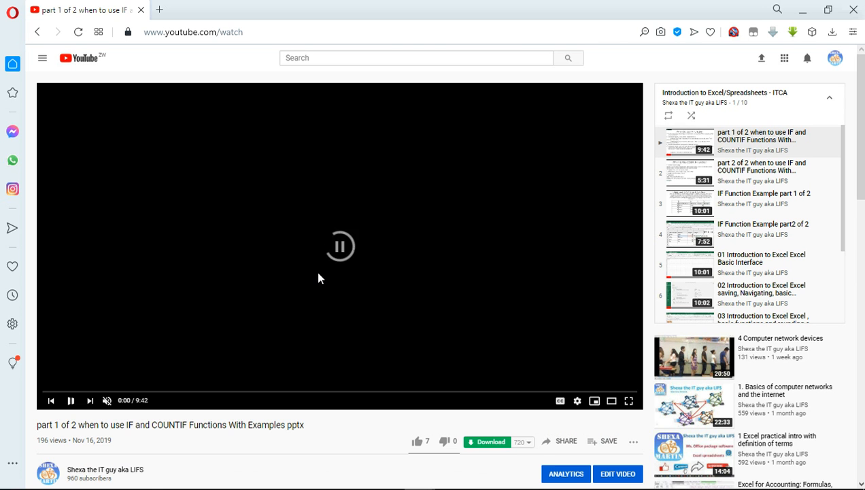
# Play the playlist video IF Function Example part 1 of 2, skip ahead to the team member strength table and pause there.
pyautogui.click(725, 198)
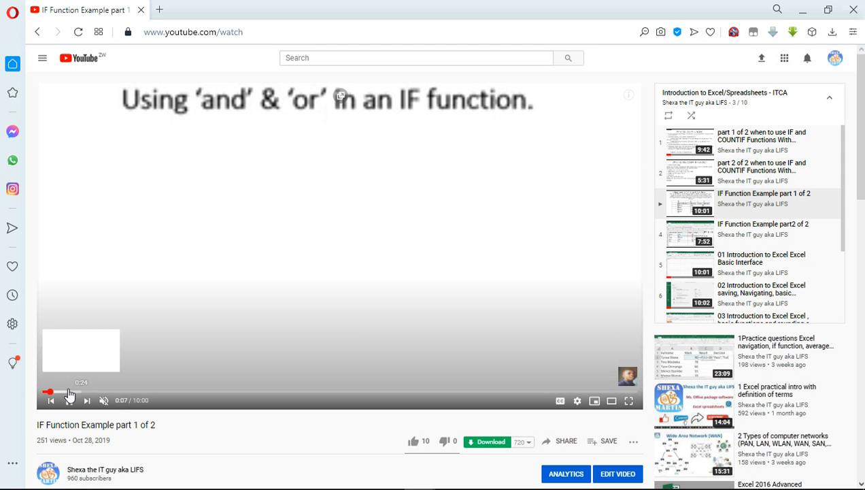
pyautogui.click(67, 393)
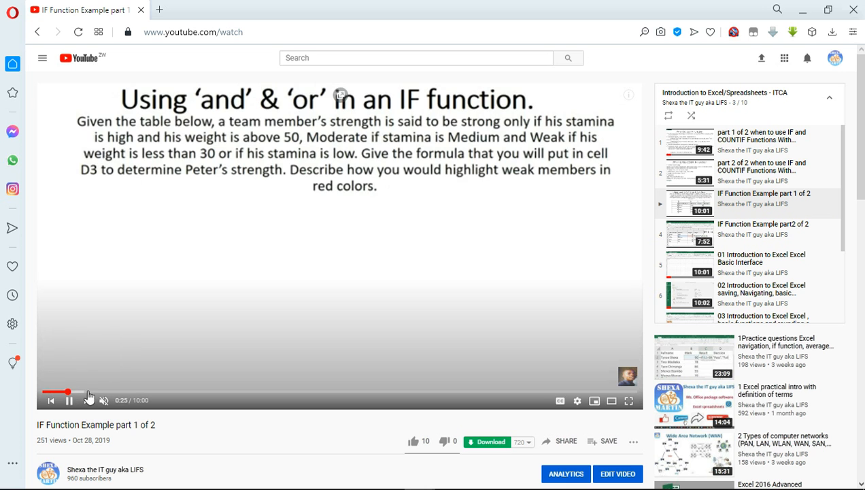
pyautogui.click(333, 317)
pyautogui.click(363, 268)
pyautogui.click(80, 392)
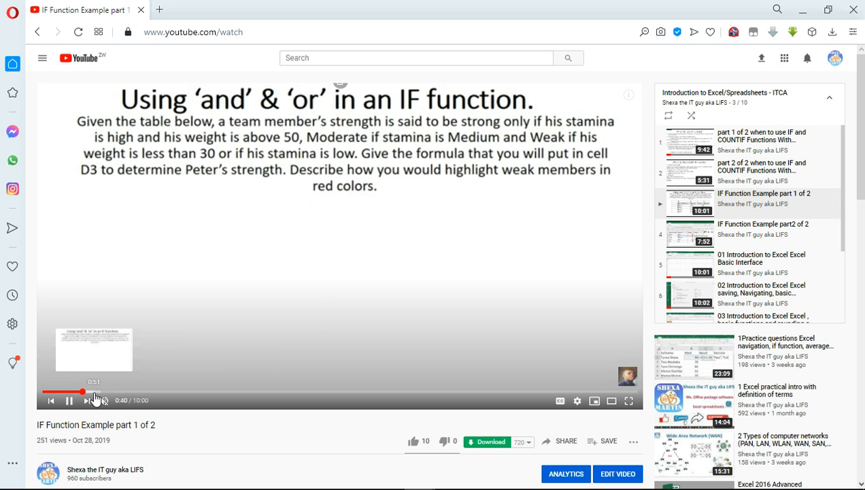
pyautogui.click(95, 393)
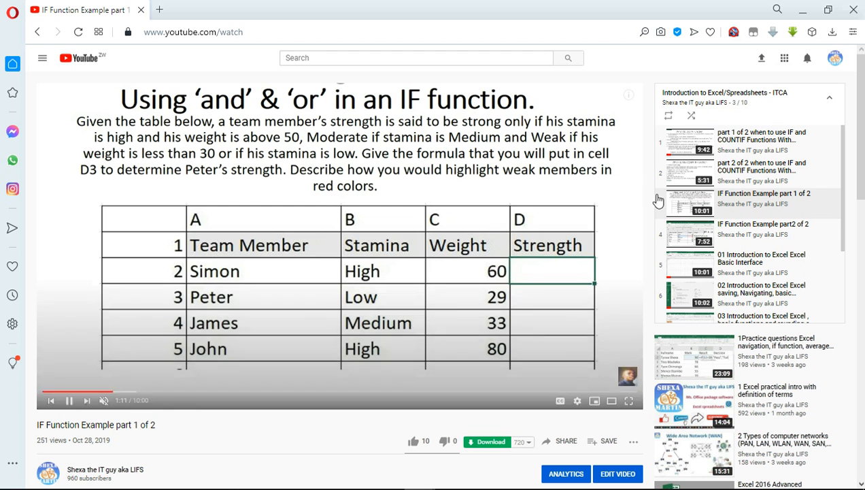
pyautogui.click(410, 264)
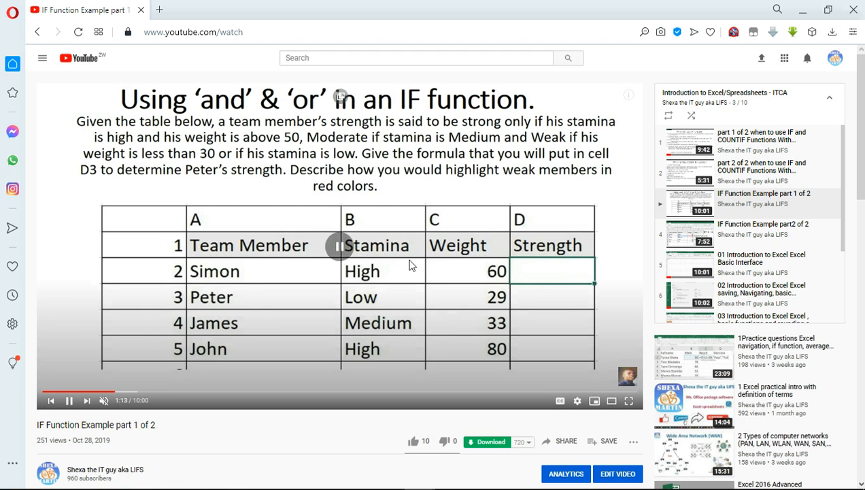